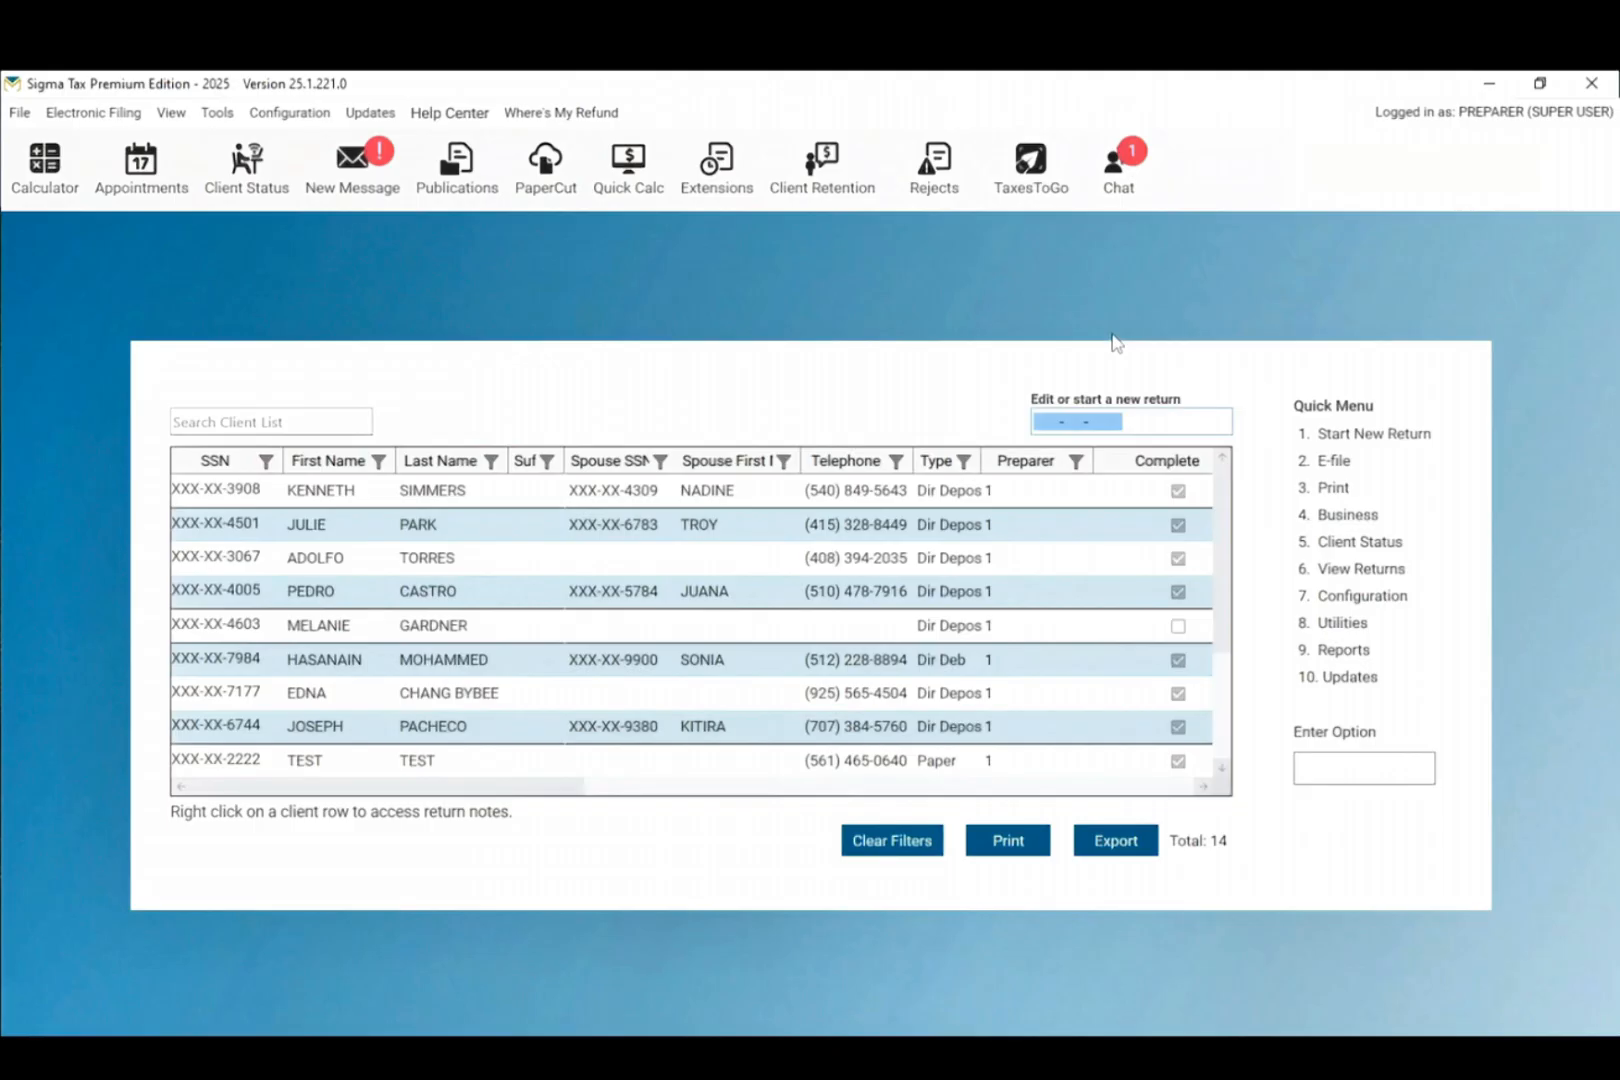
# Step: Create a new return for the client's SSN with Single filing status
pyautogui.click(1158, 418)
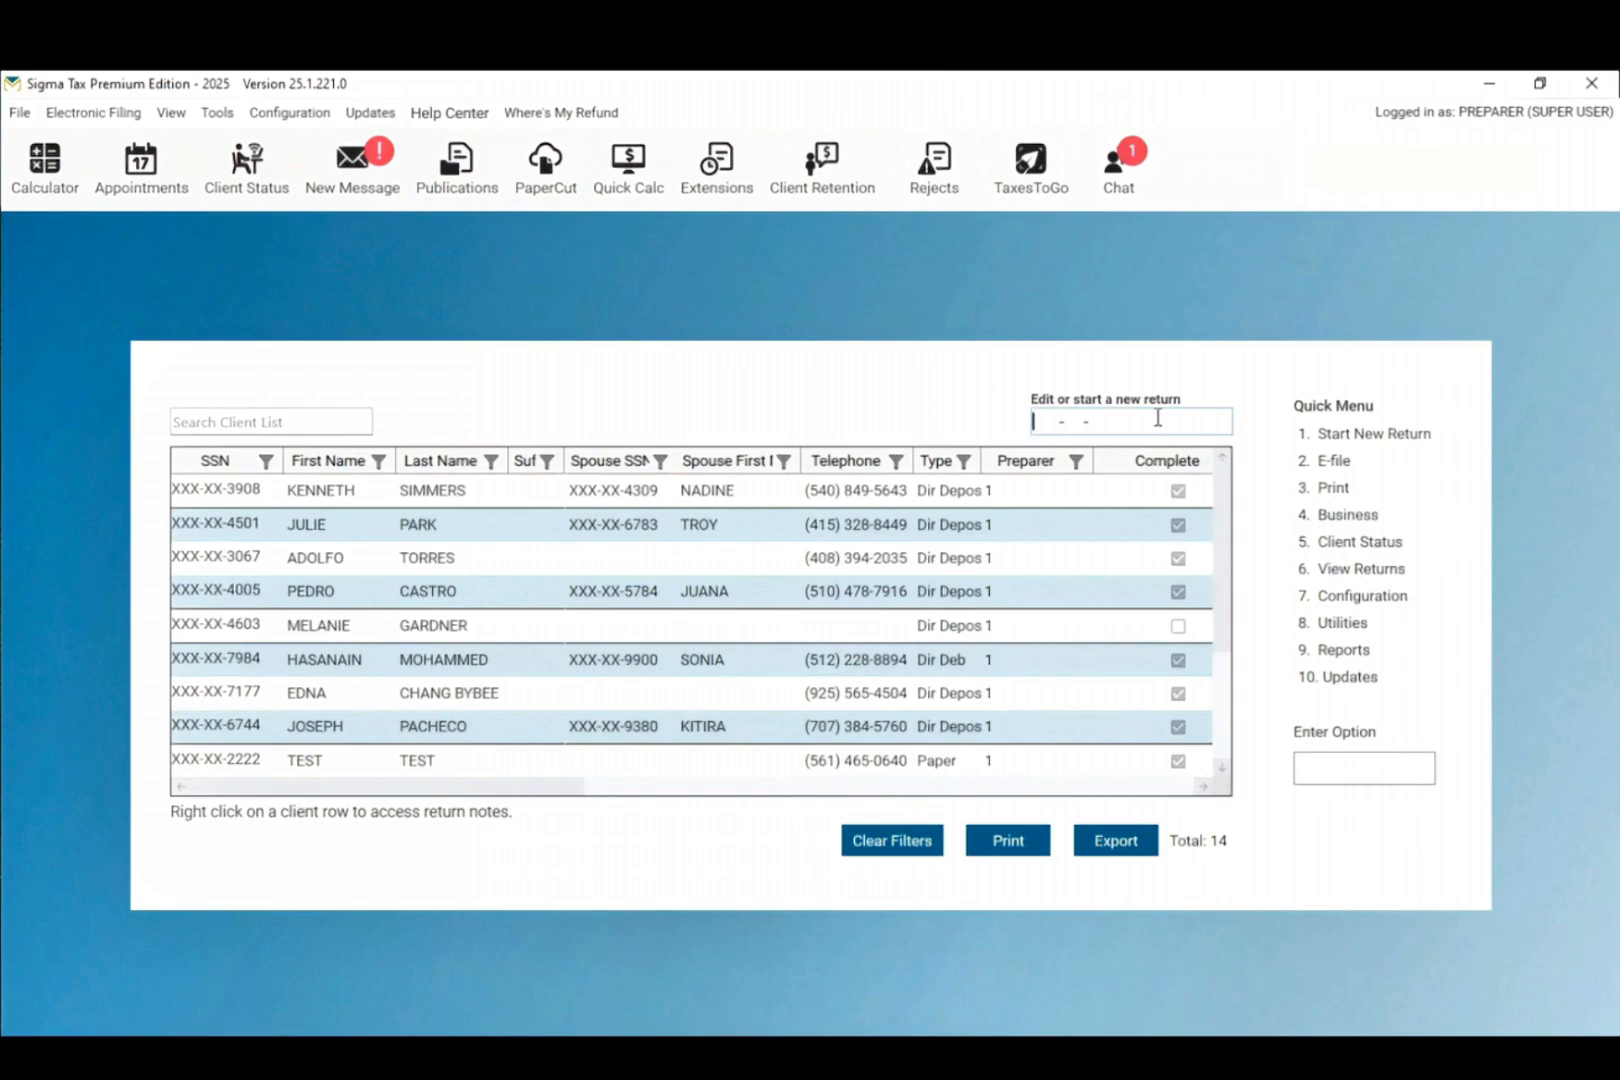
pyautogui.press('Return')
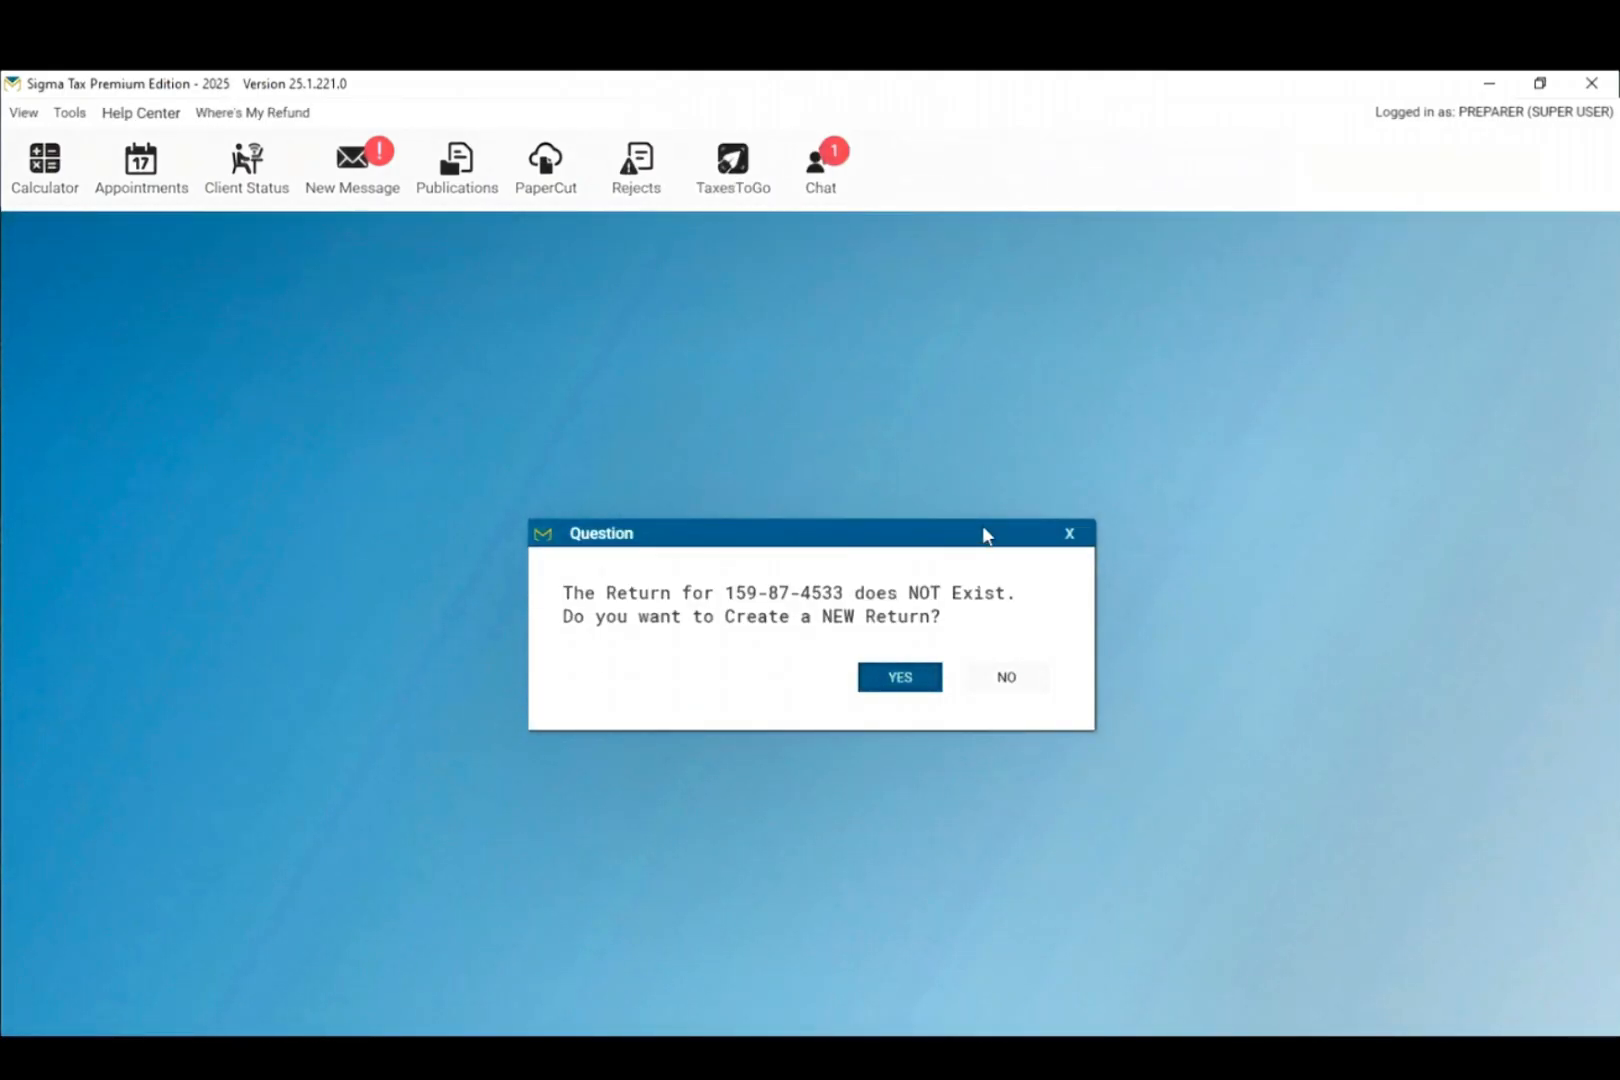
pyautogui.click(912, 688)
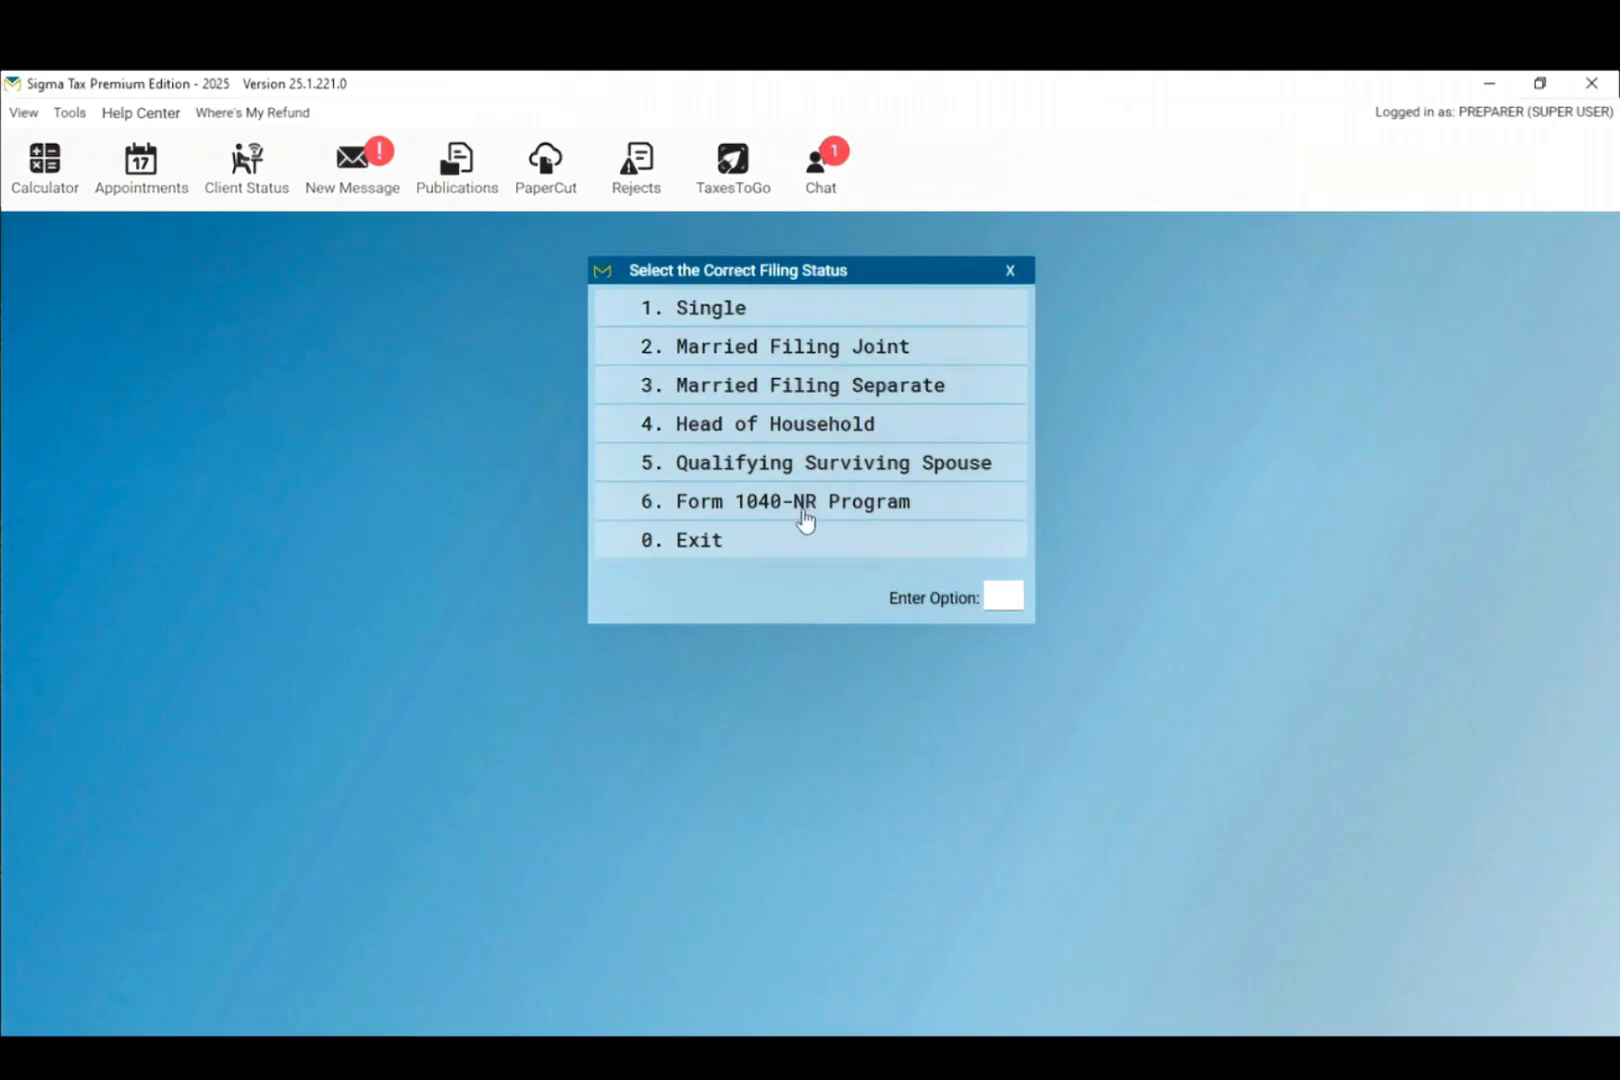
pyautogui.click(688, 310)
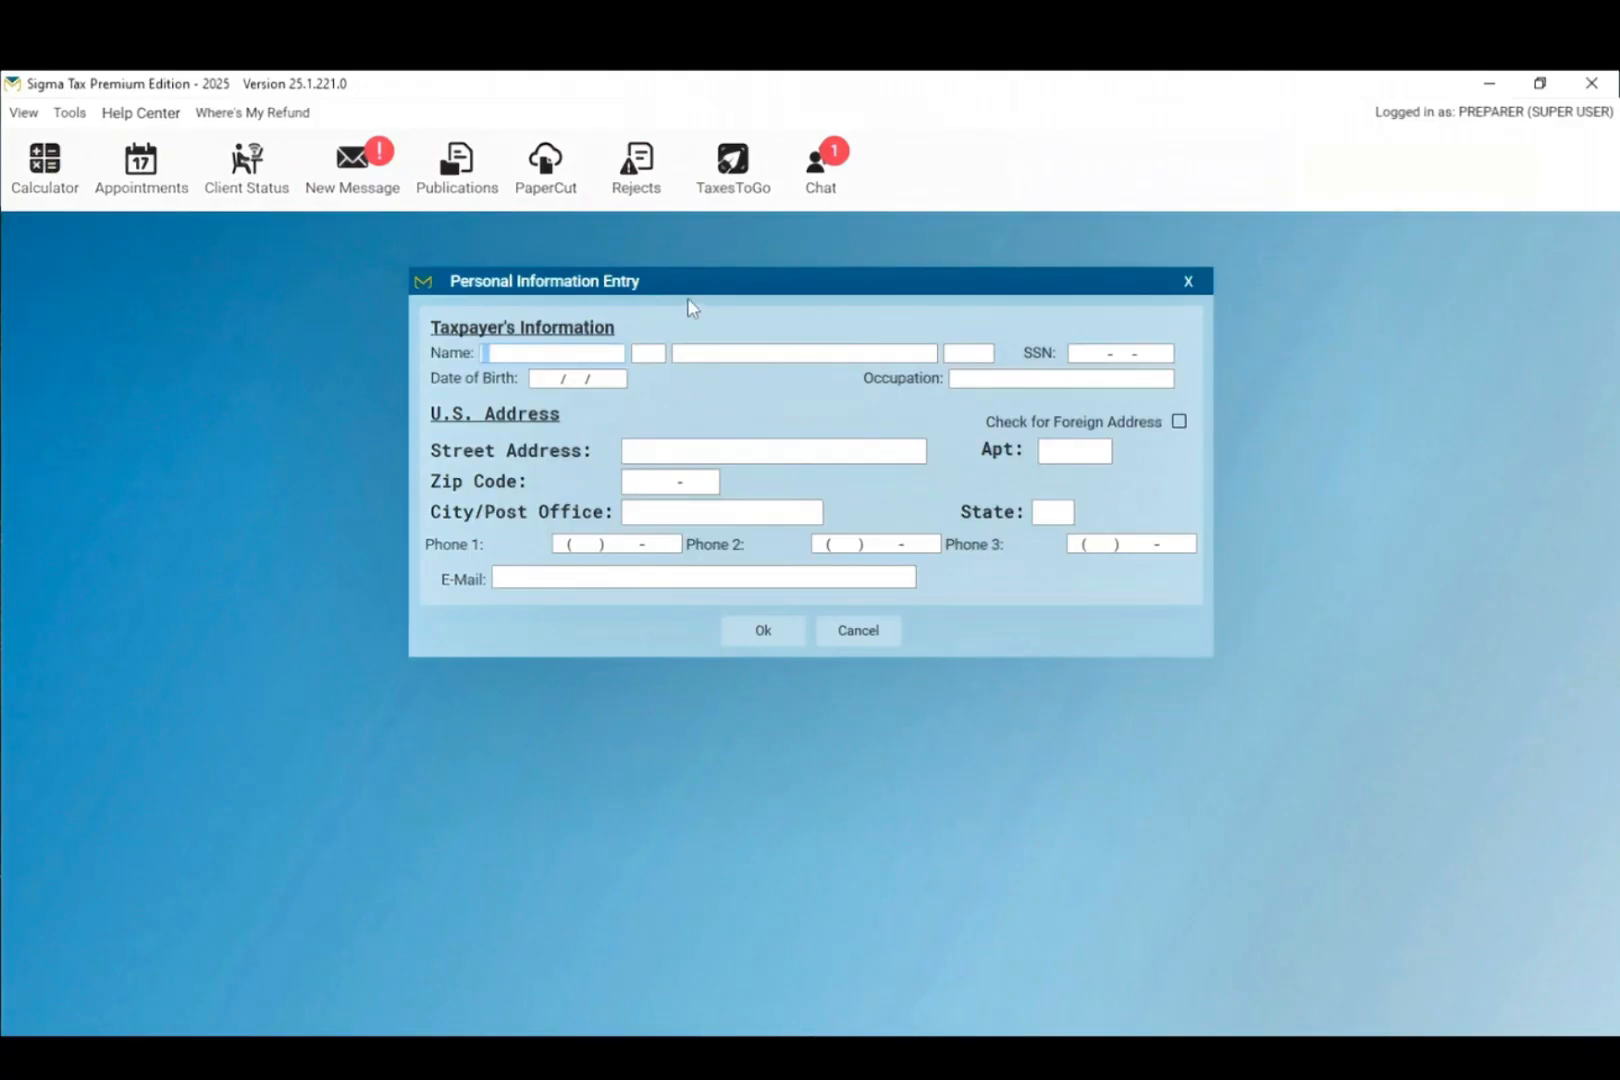
# Step: Enter the taxpayer's name, contact and address details in Personal Information Entry and save them
pyautogui.write('FIRST')
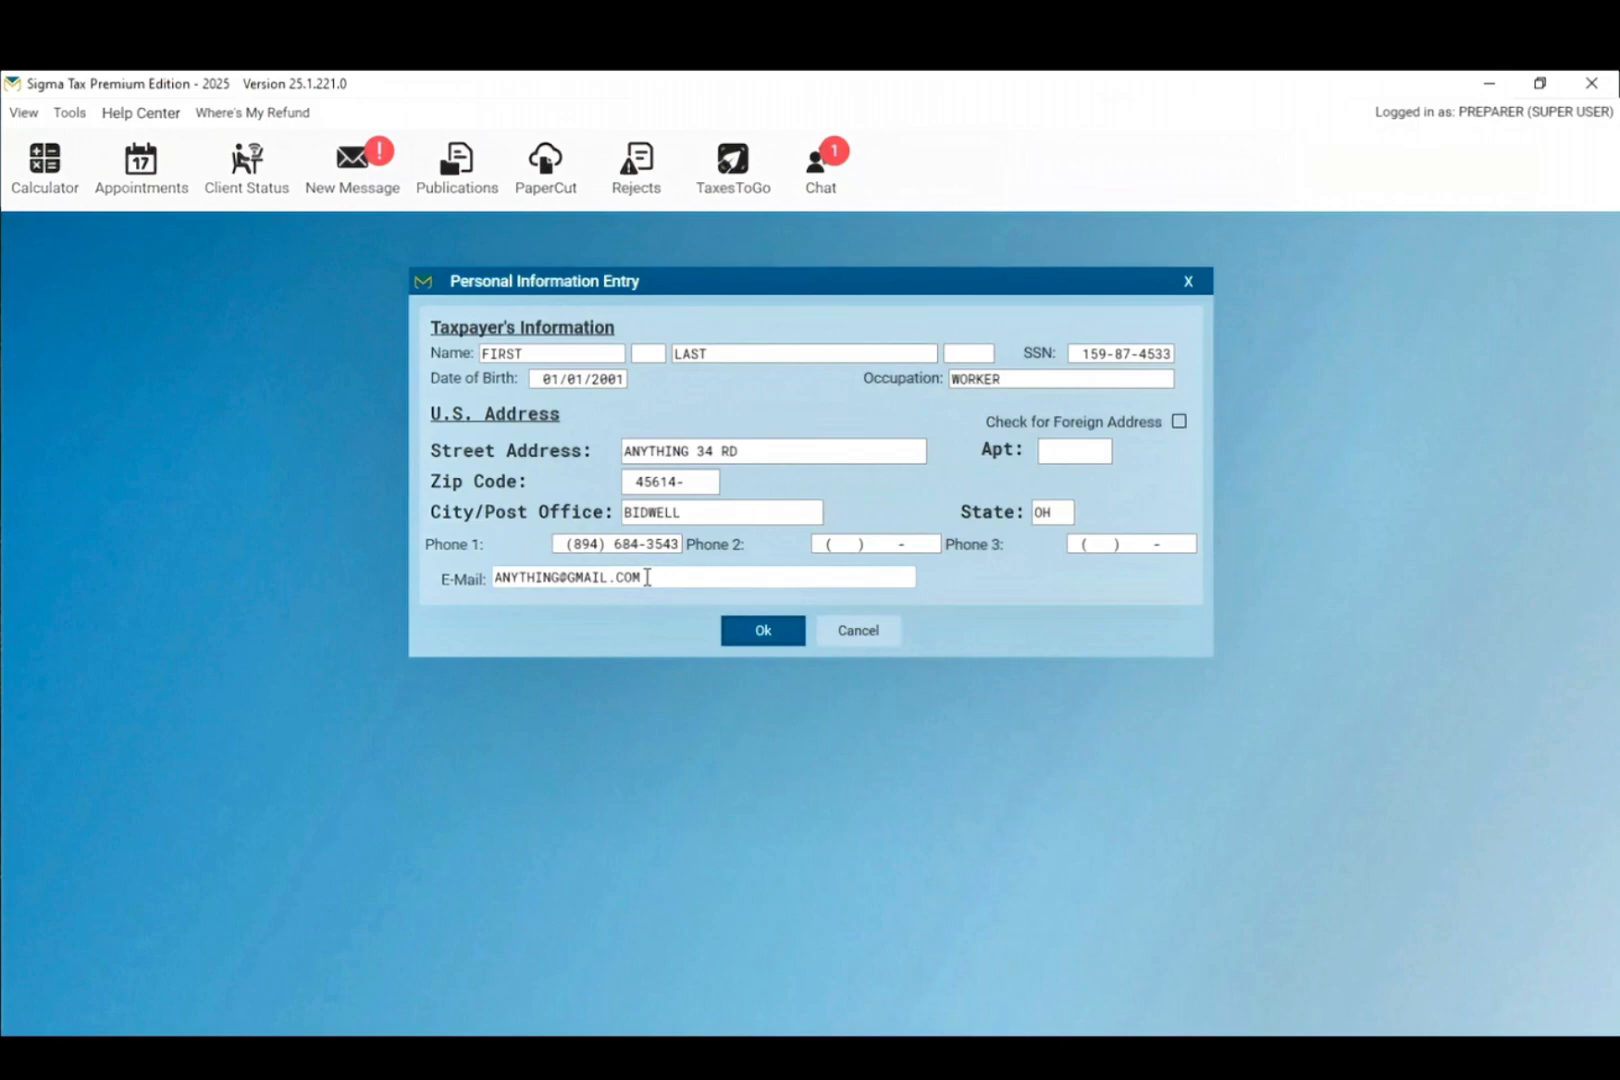
pyautogui.click(768, 637)
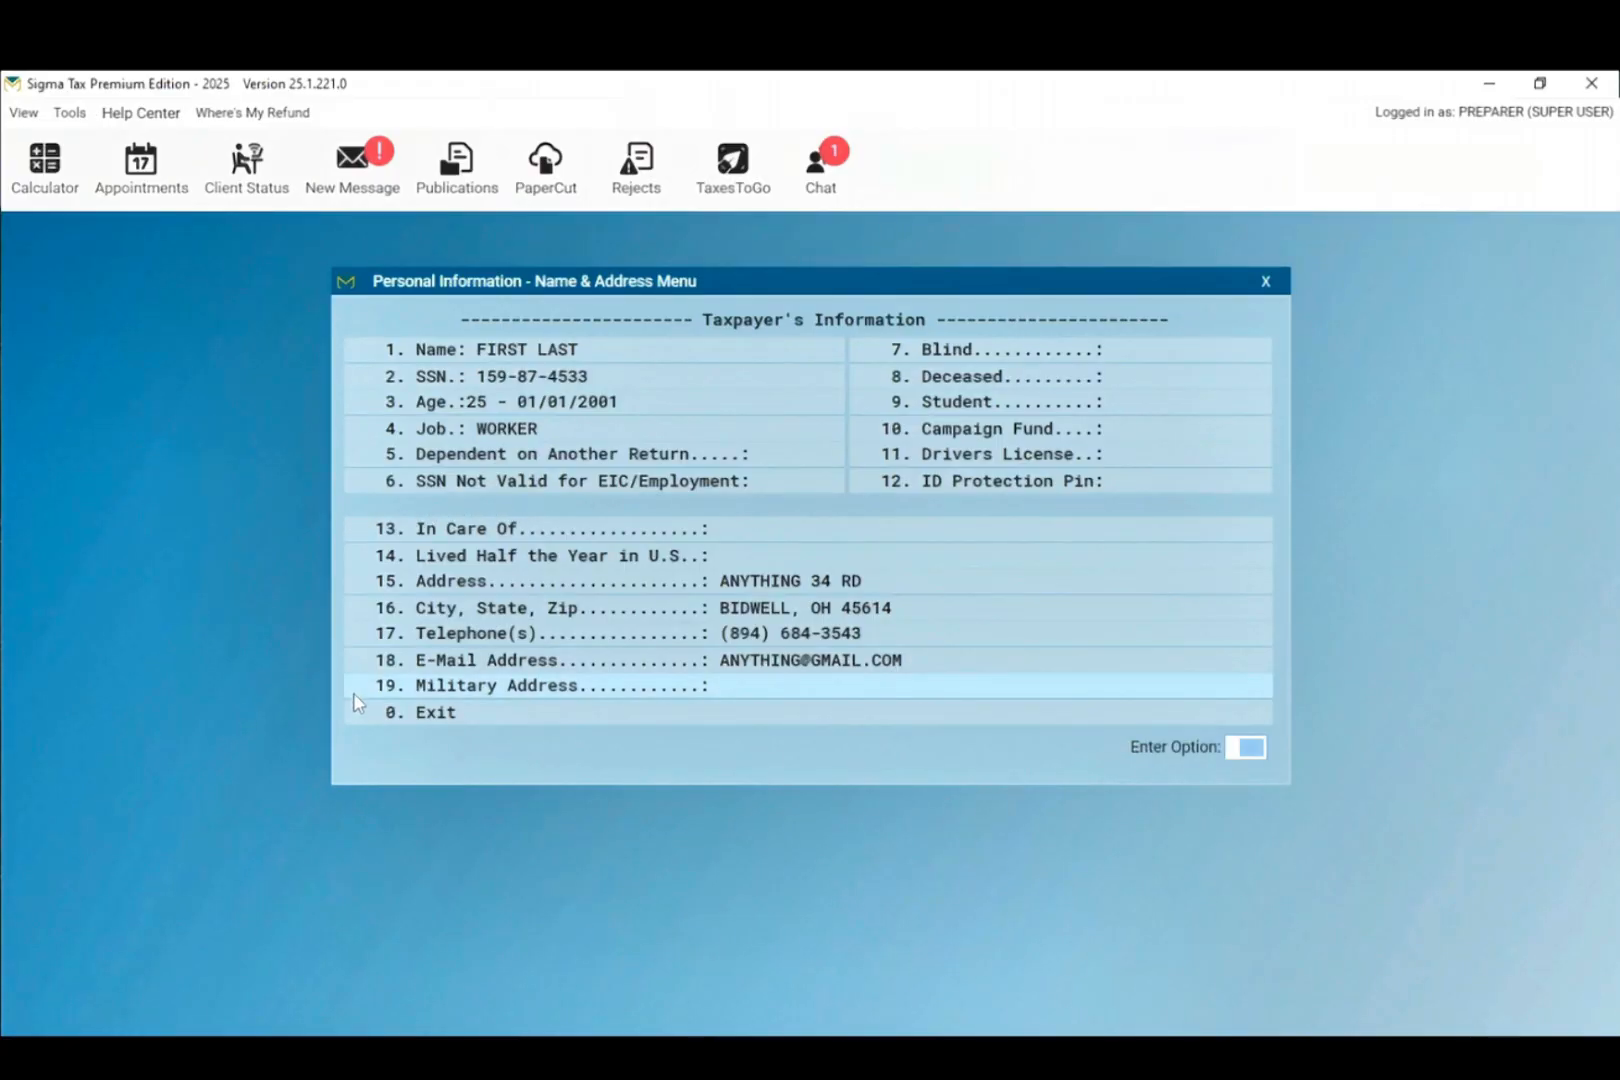
# Step: Add a 5-year-old son as a U.S.-citizen dependent, 12 months in home, claiming Child Tax Credit
pyautogui.click(421, 712)
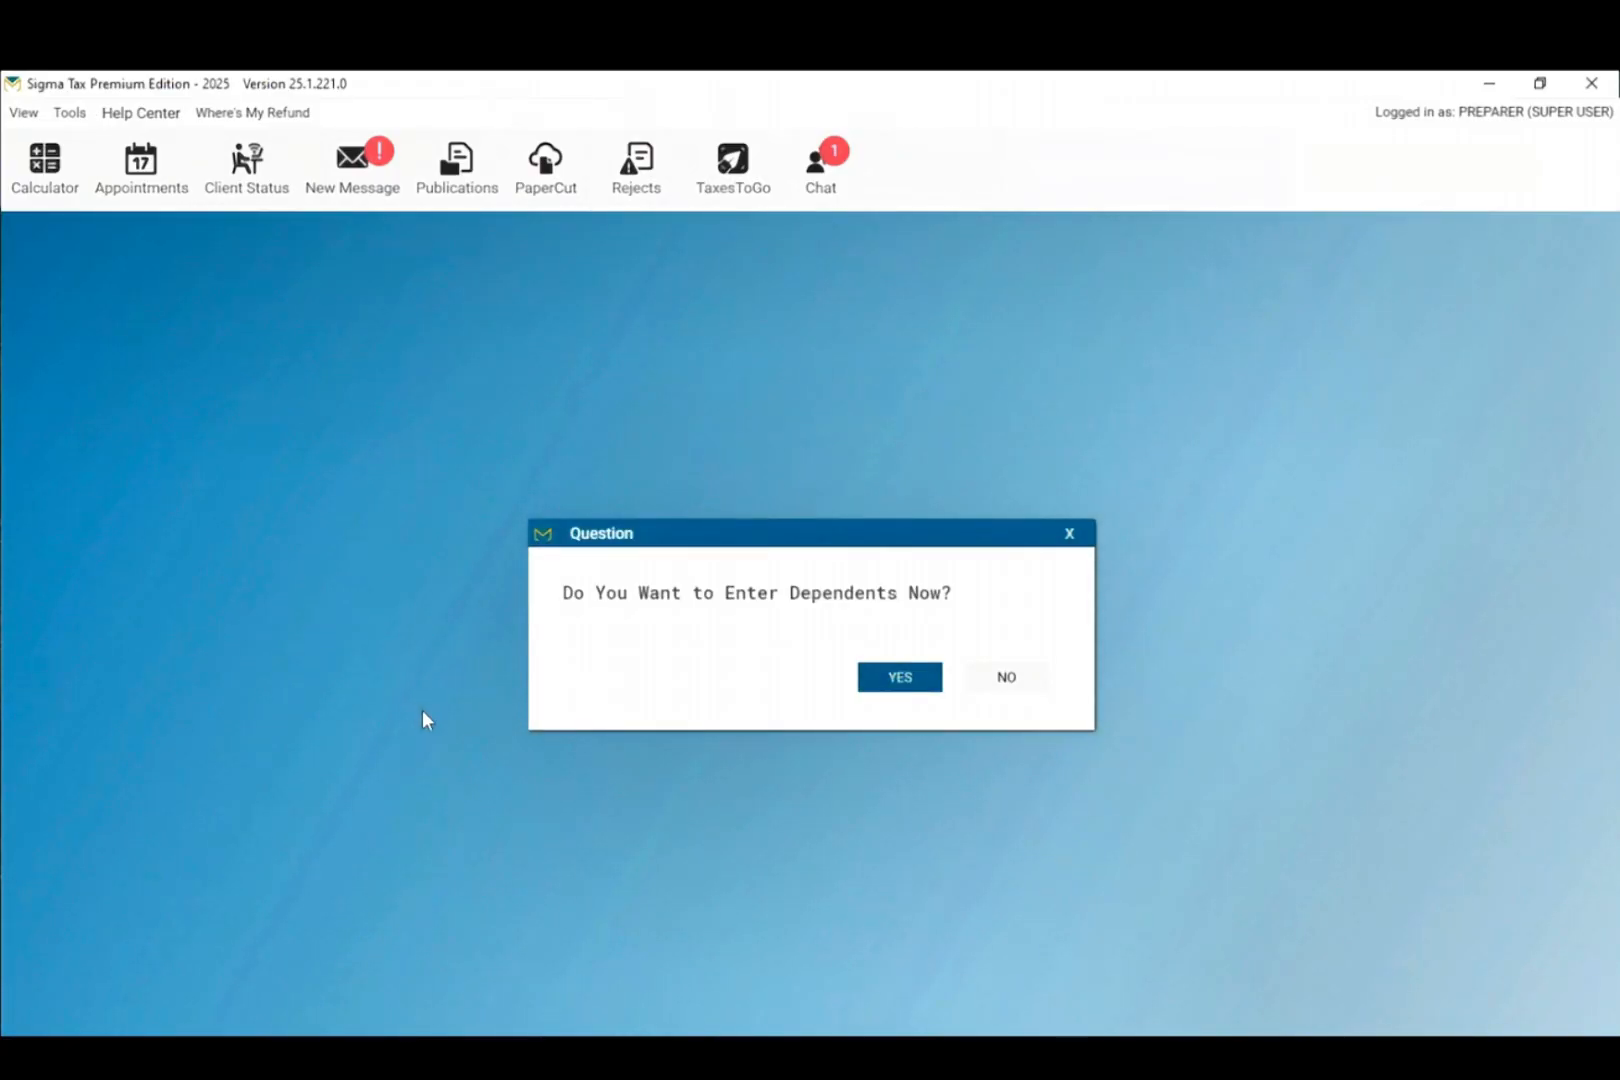
pyautogui.click(897, 690)
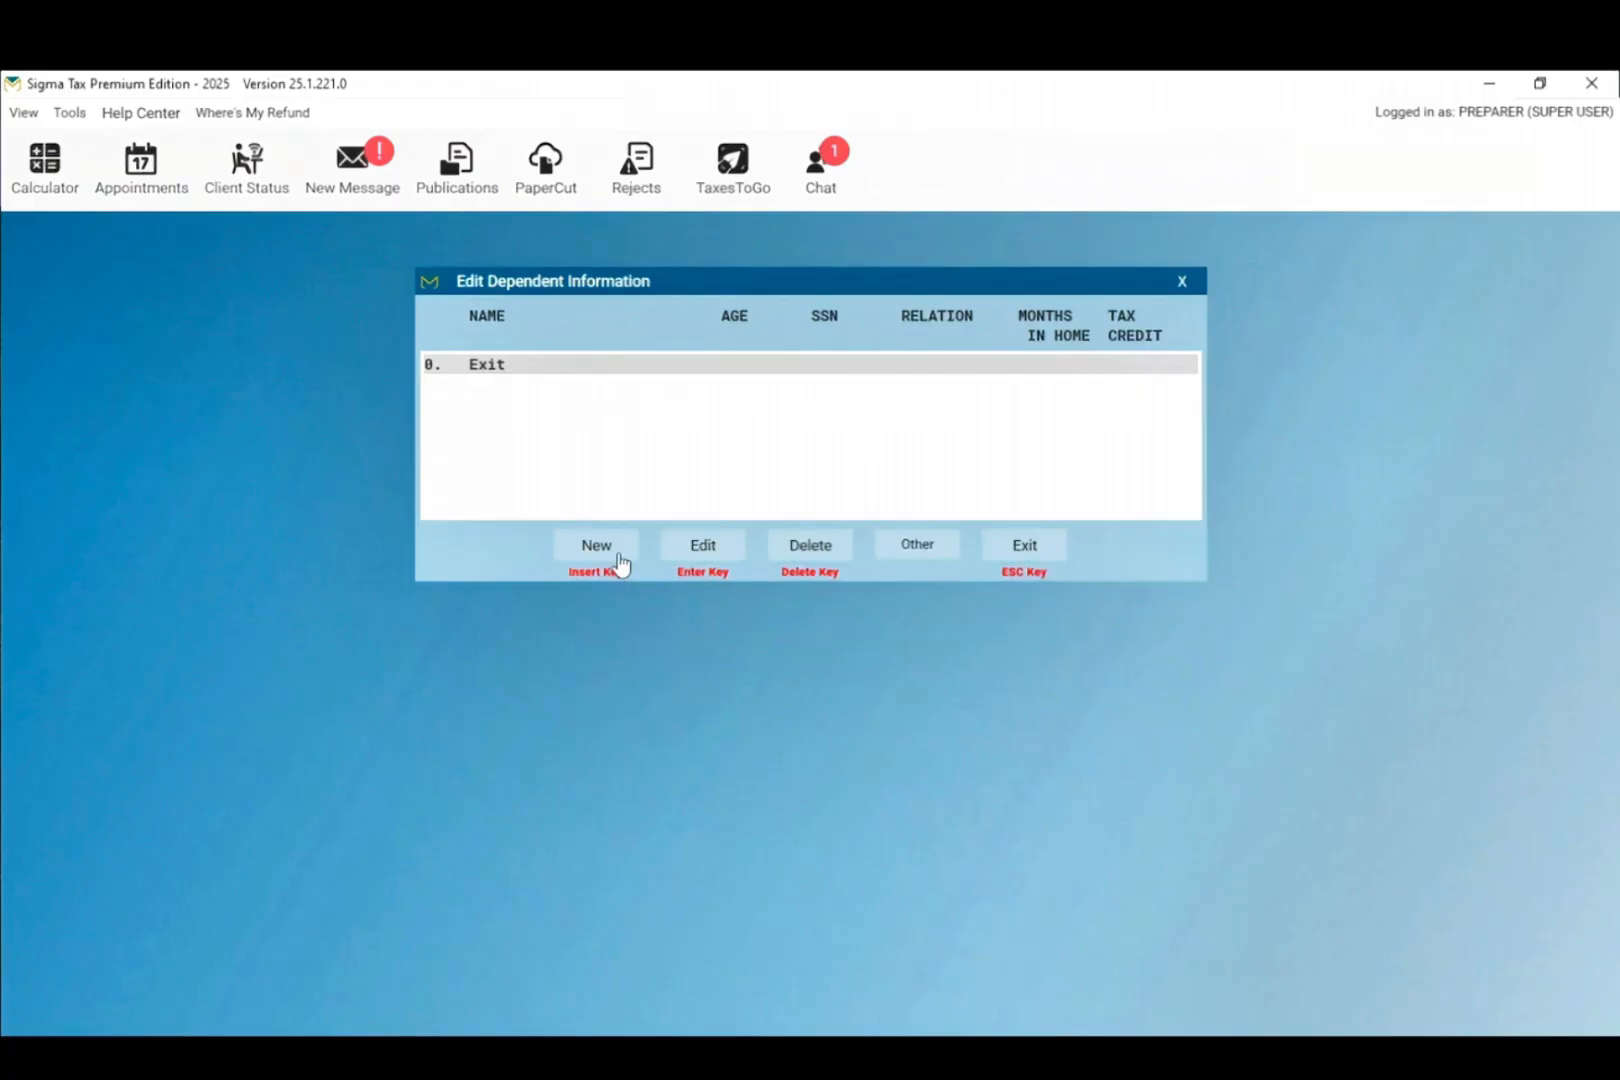
pyautogui.click(598, 548)
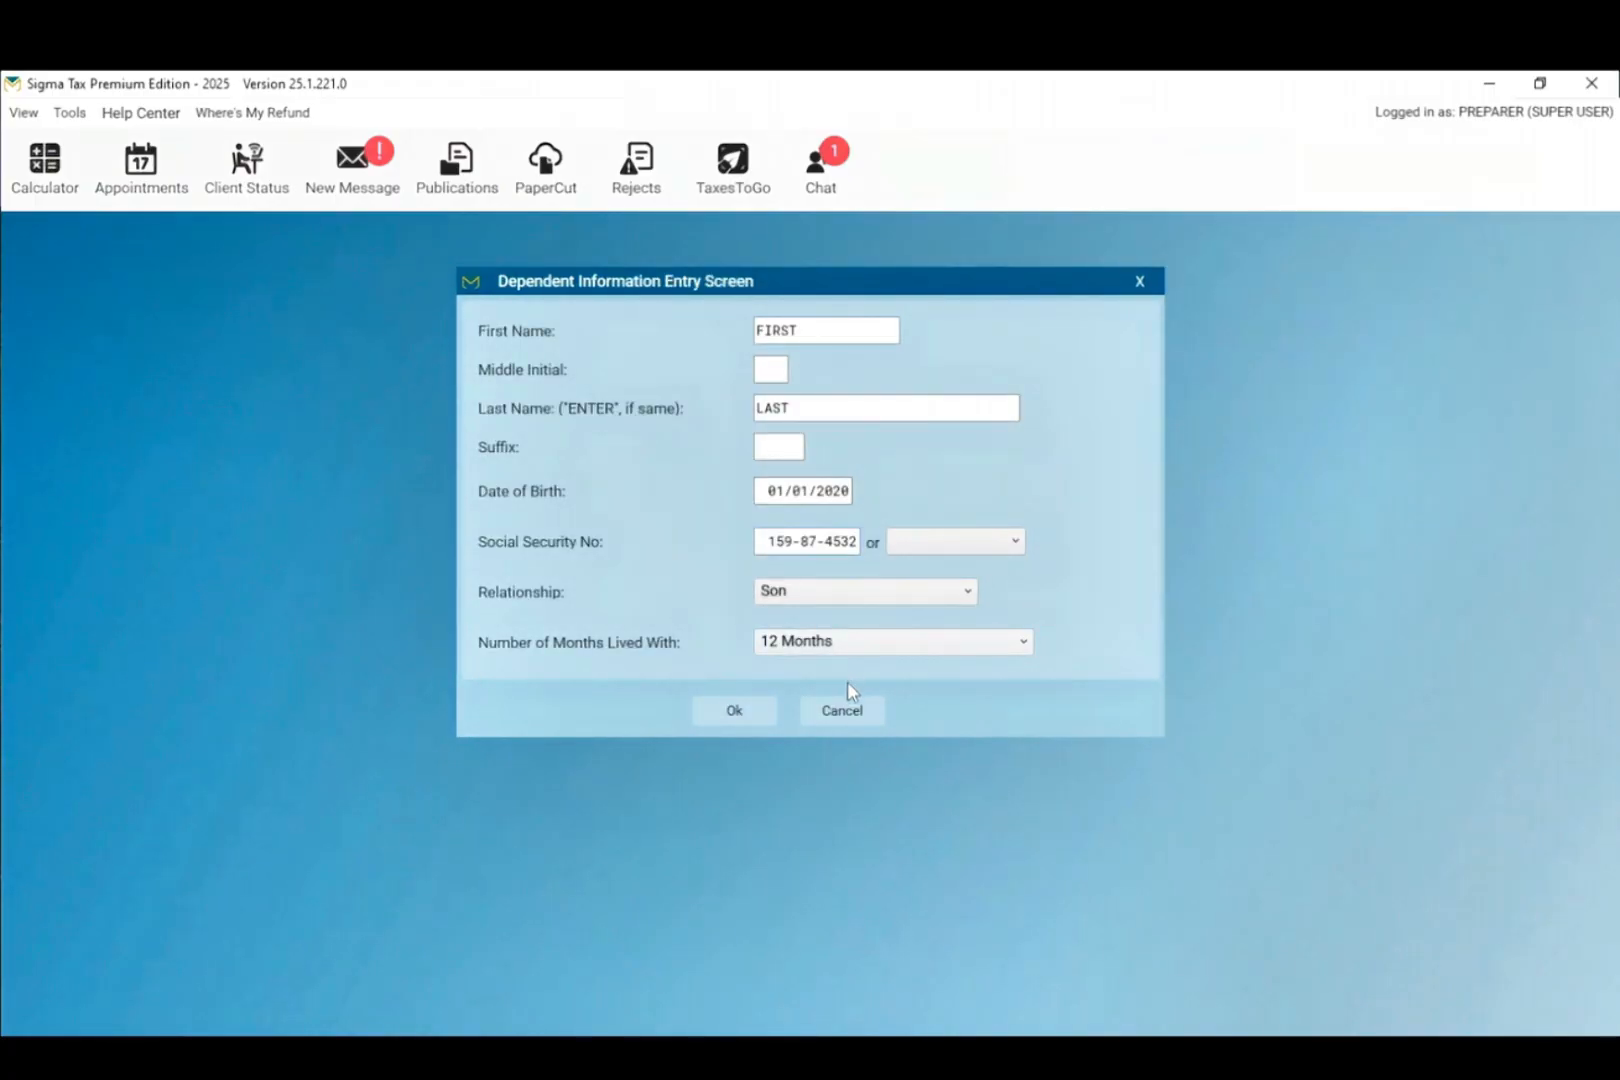
pyautogui.click(731, 722)
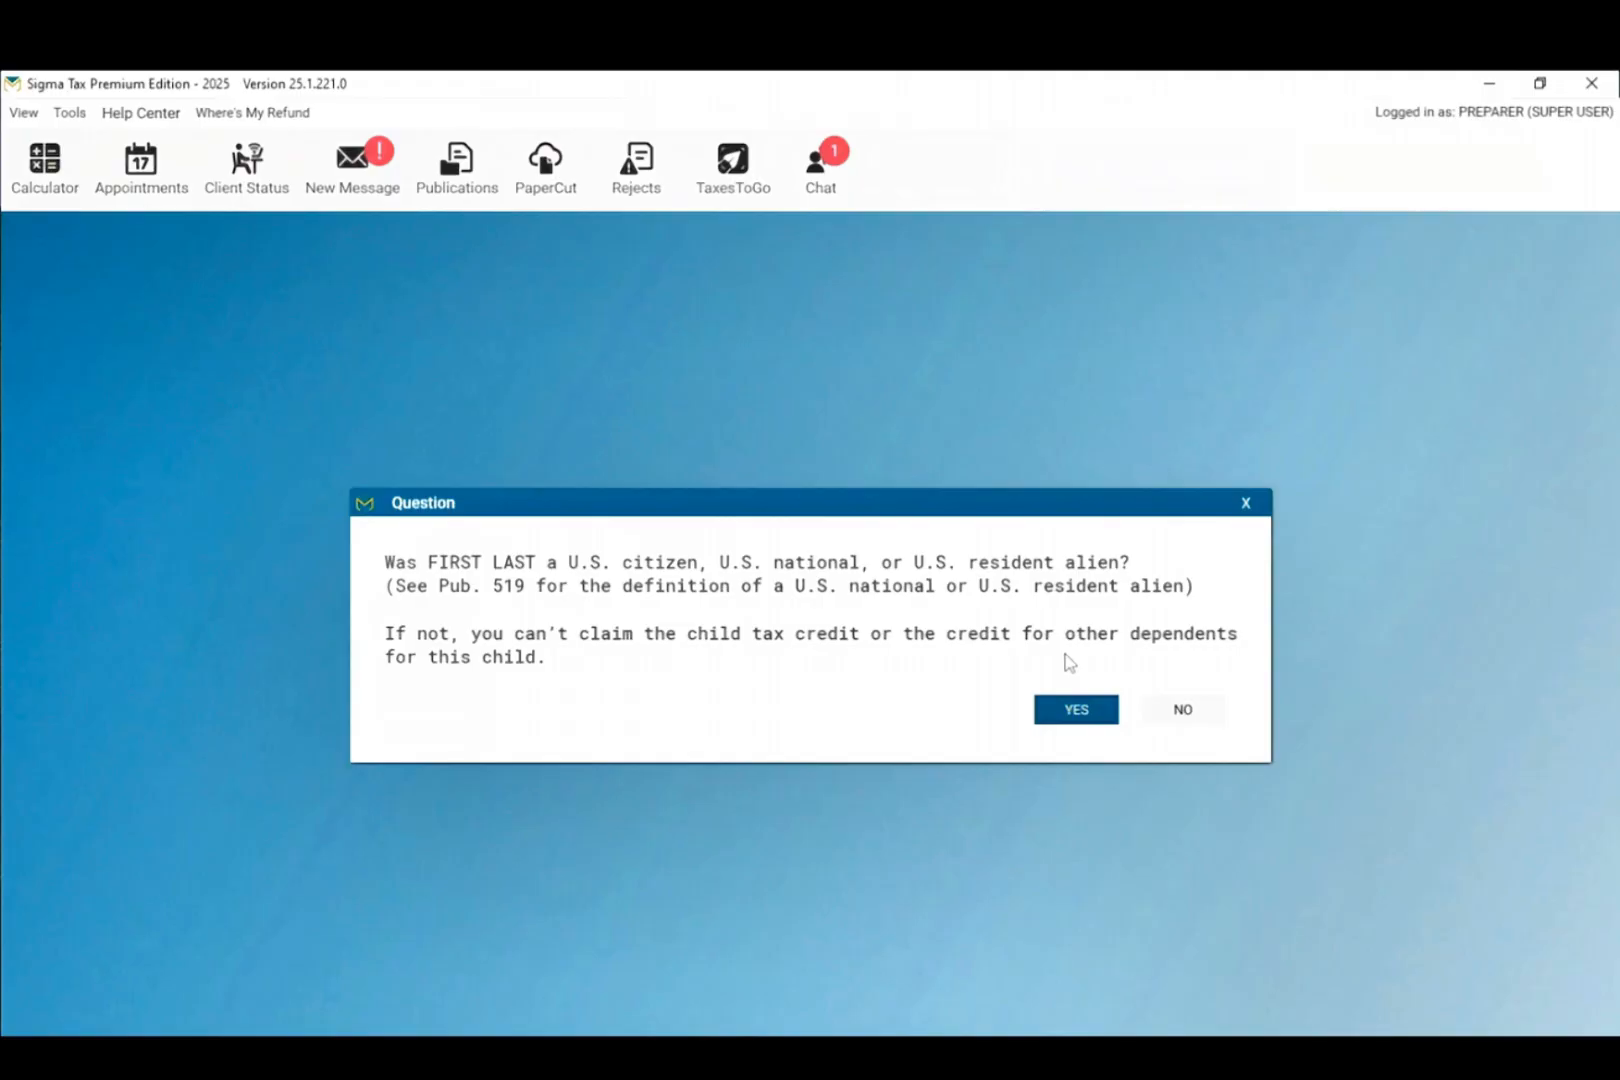
pyautogui.click(1058, 712)
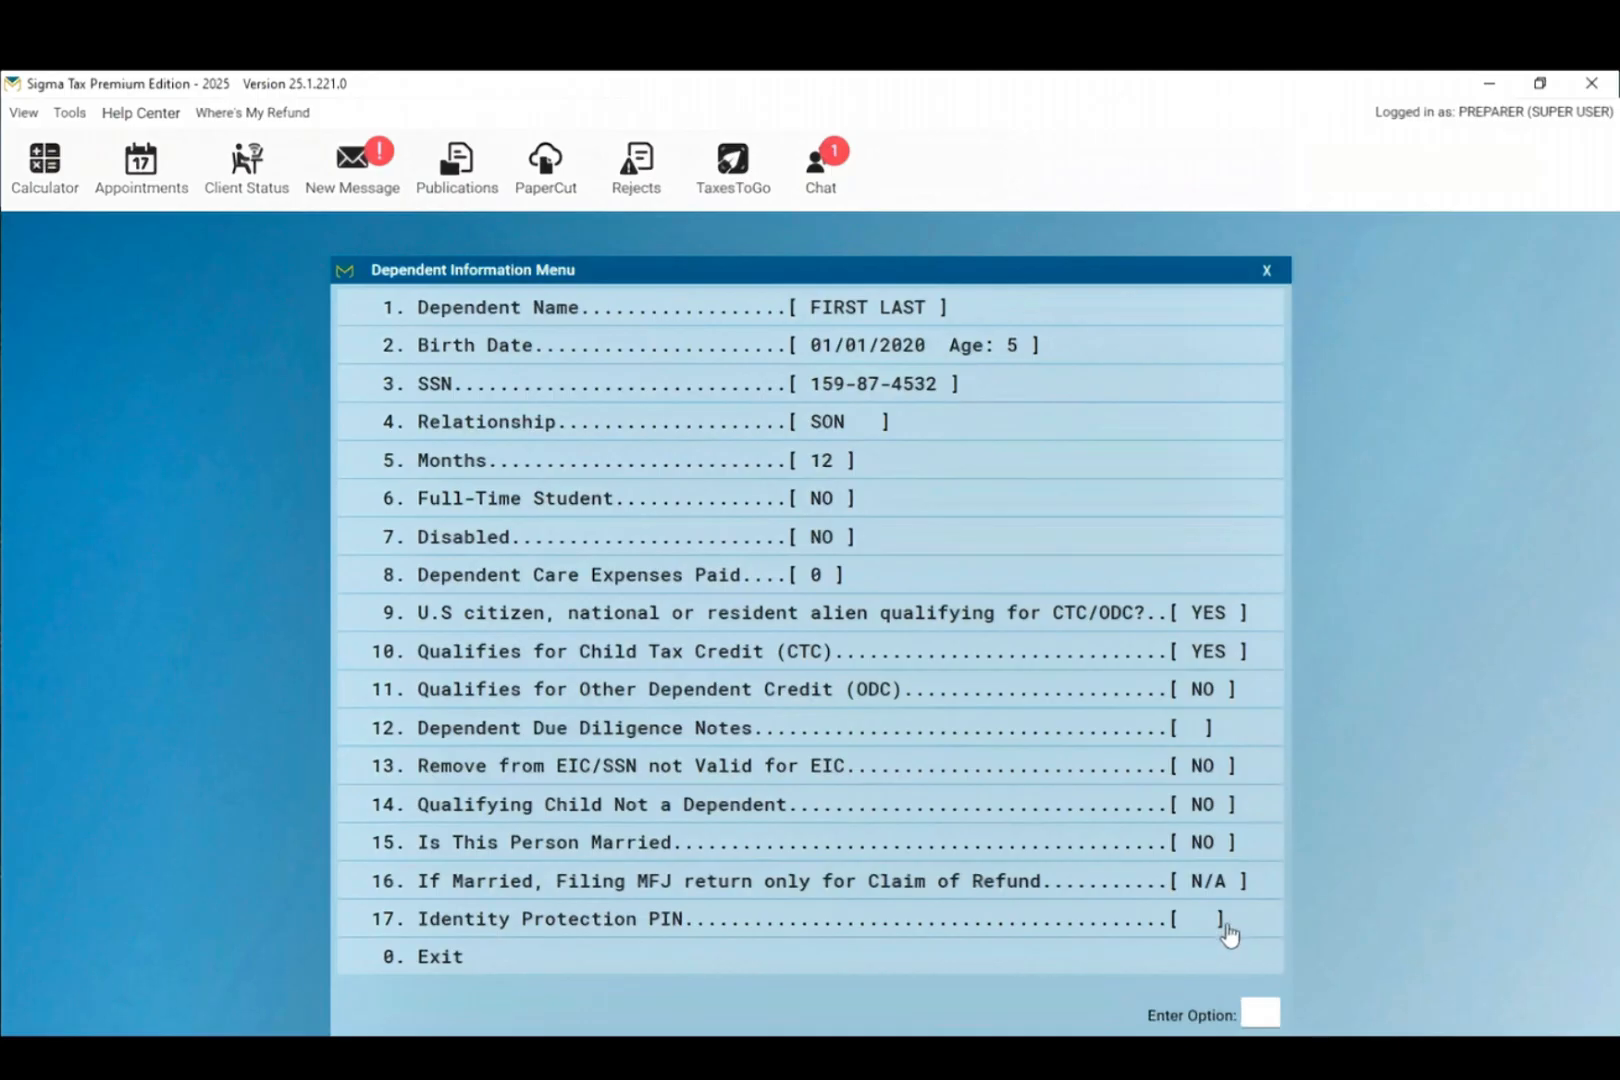
pyautogui.click(1080, 966)
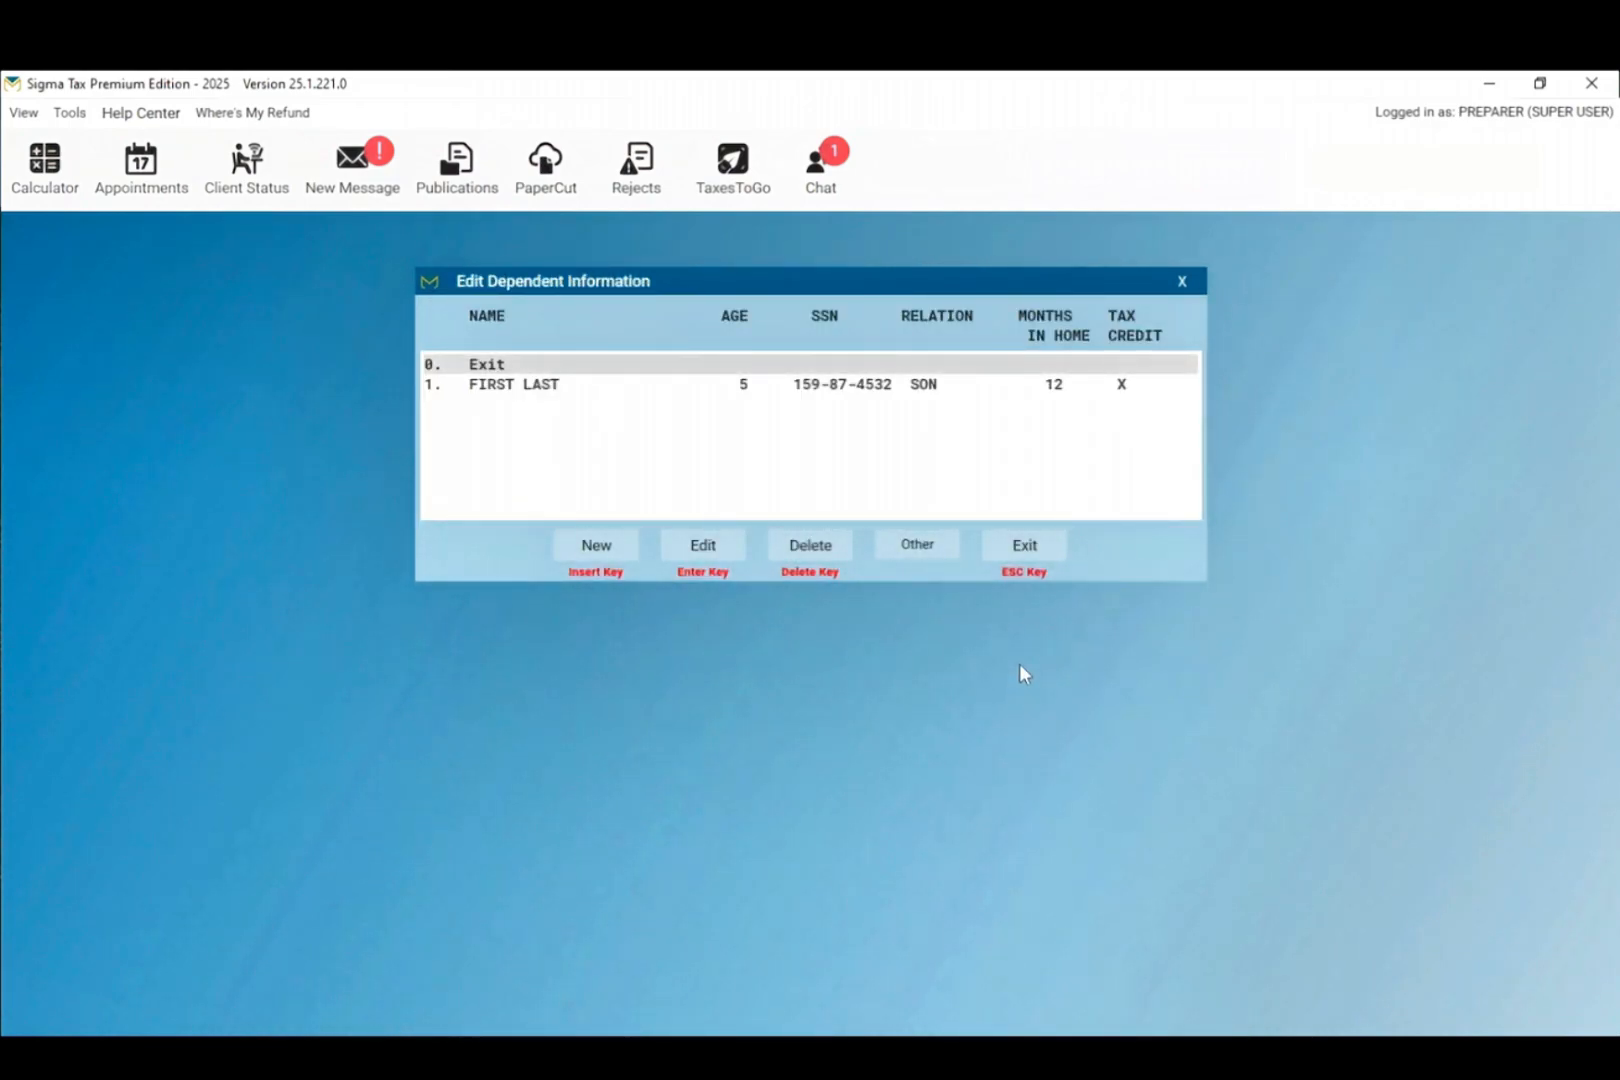
# Step: Close the dependent list, answer No to marketplace health insurance, and exit the Personal Information Menu
pyautogui.click(1026, 550)
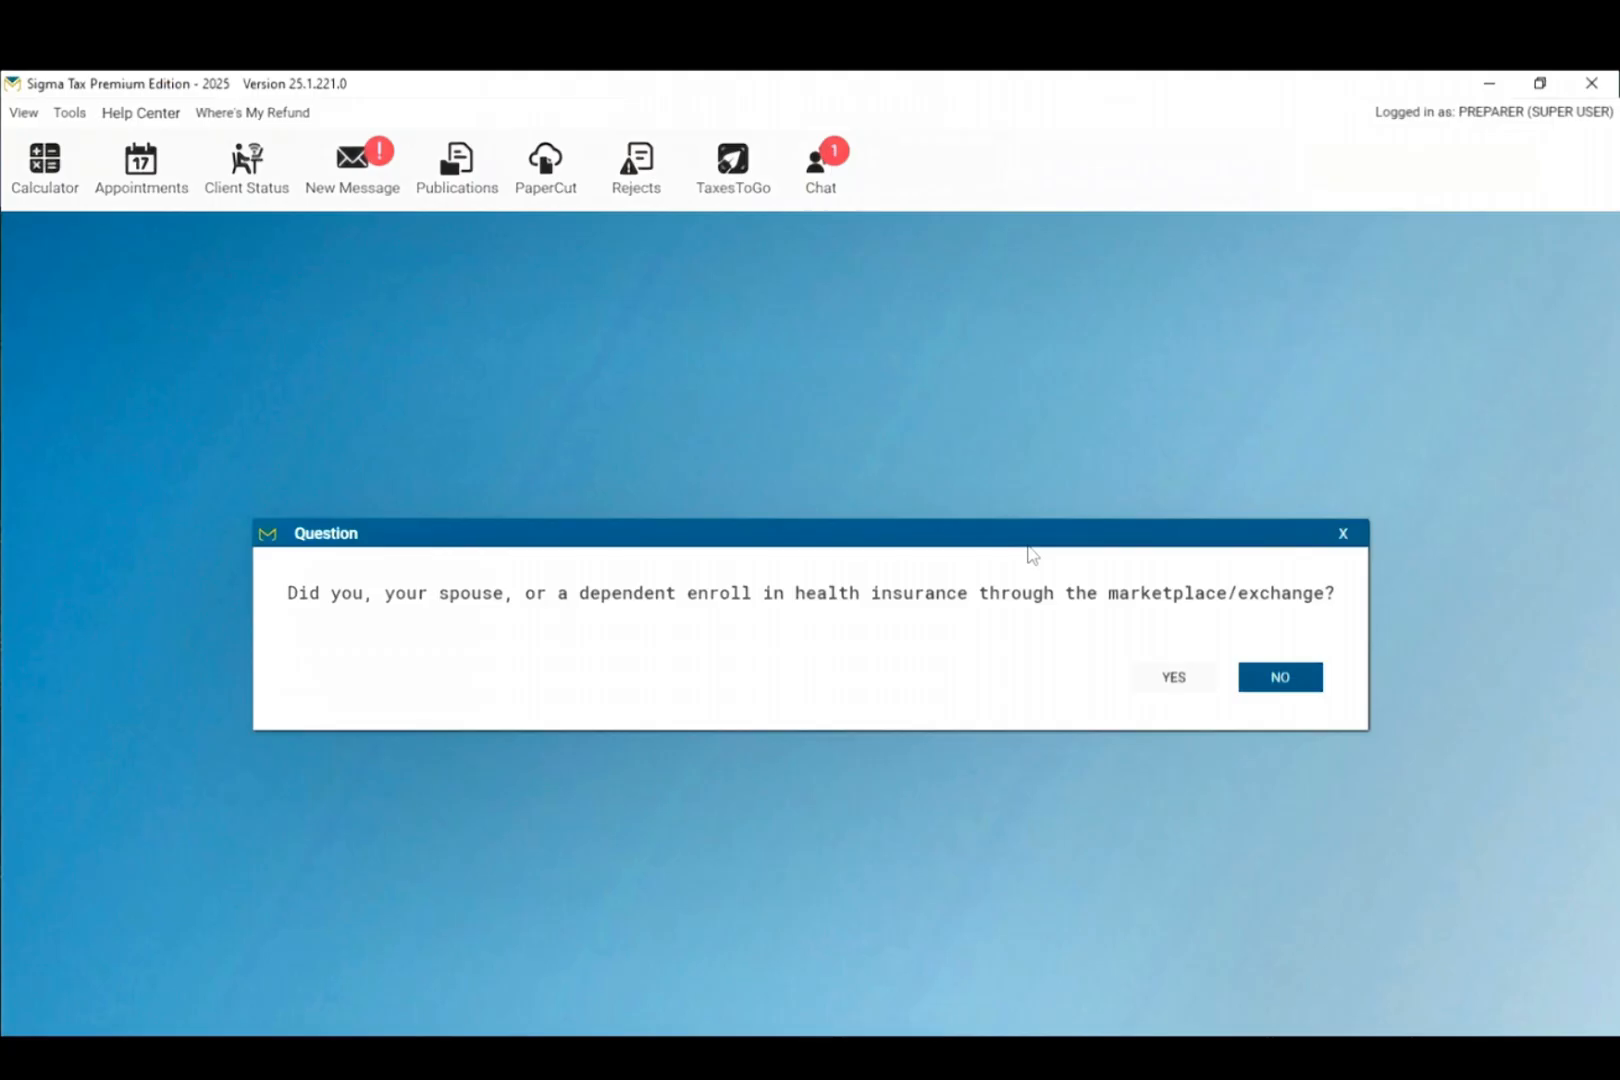
pyautogui.click(1271, 684)
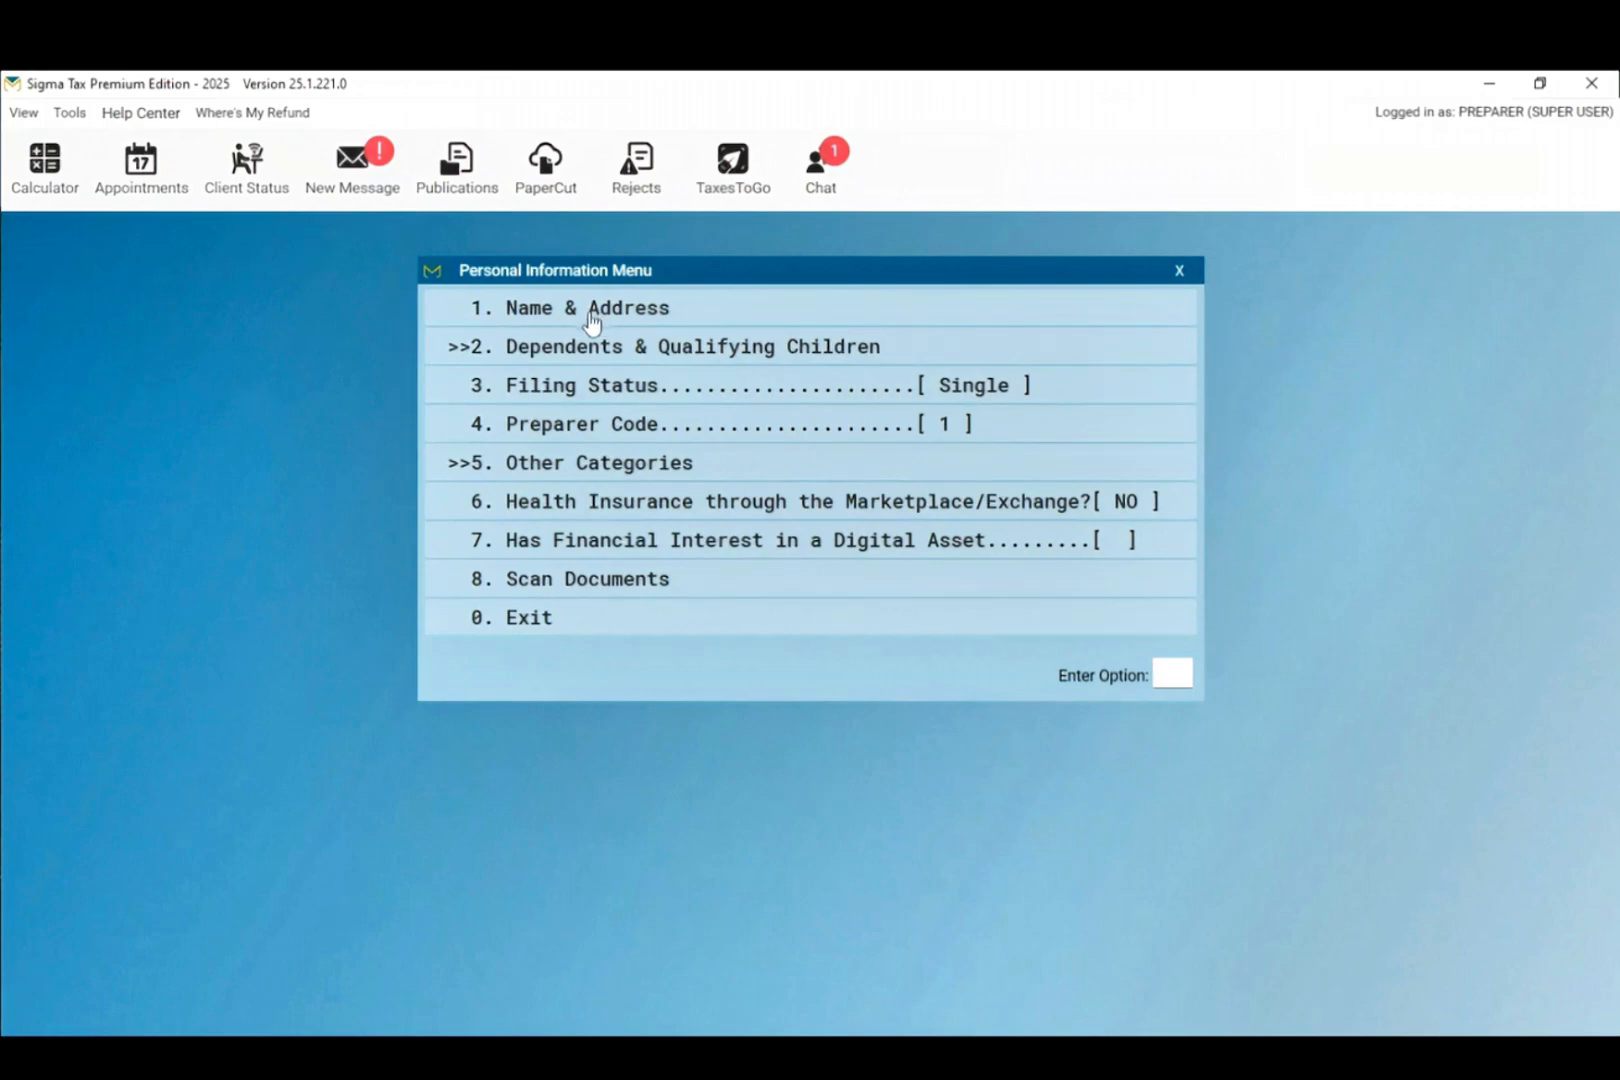
pyautogui.click(513, 322)
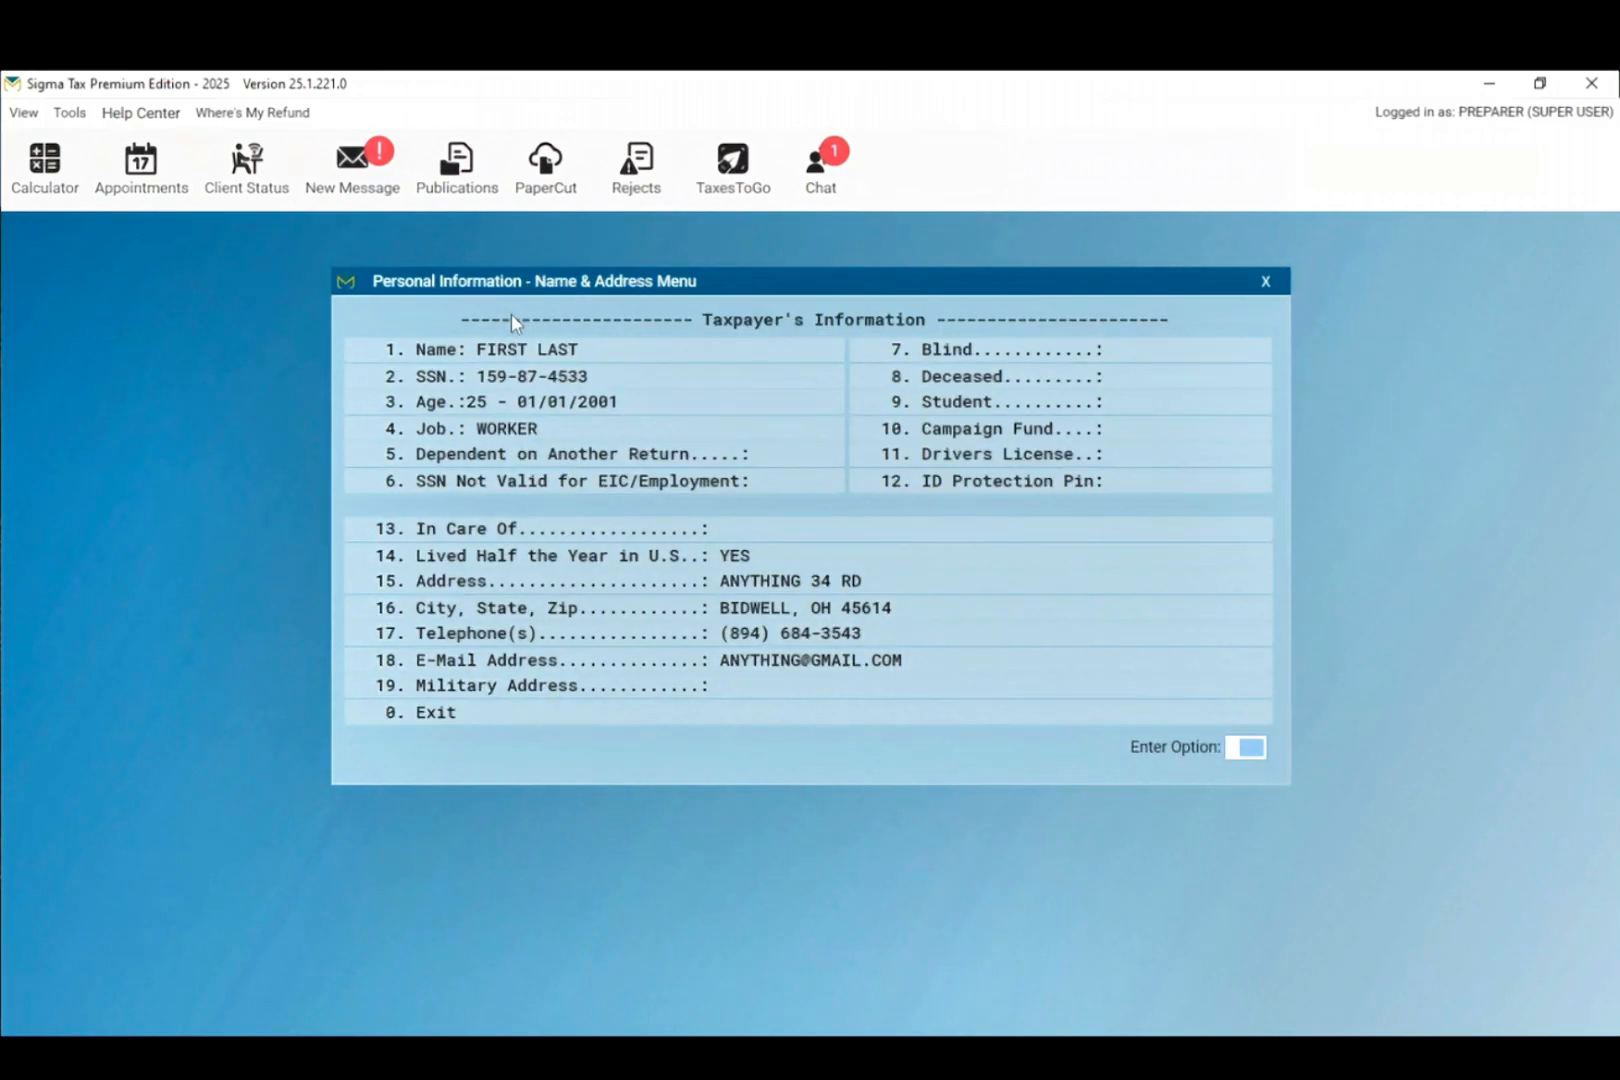
pyautogui.click(453, 715)
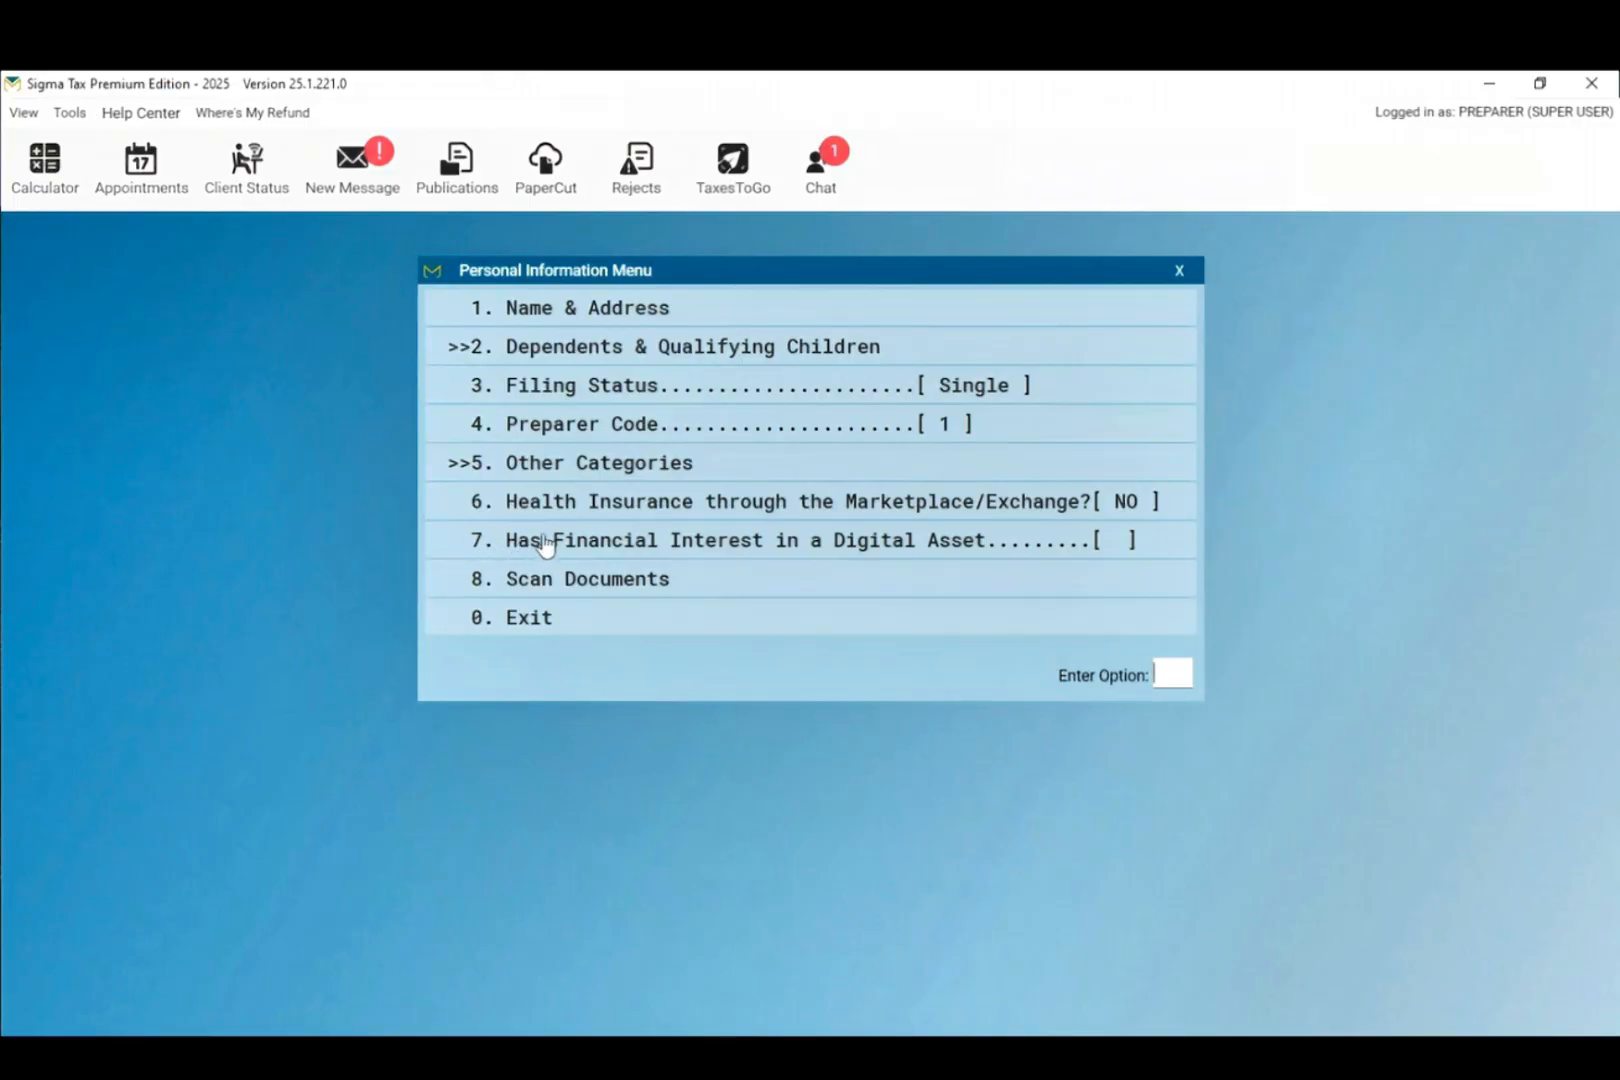
pyautogui.click(605, 632)
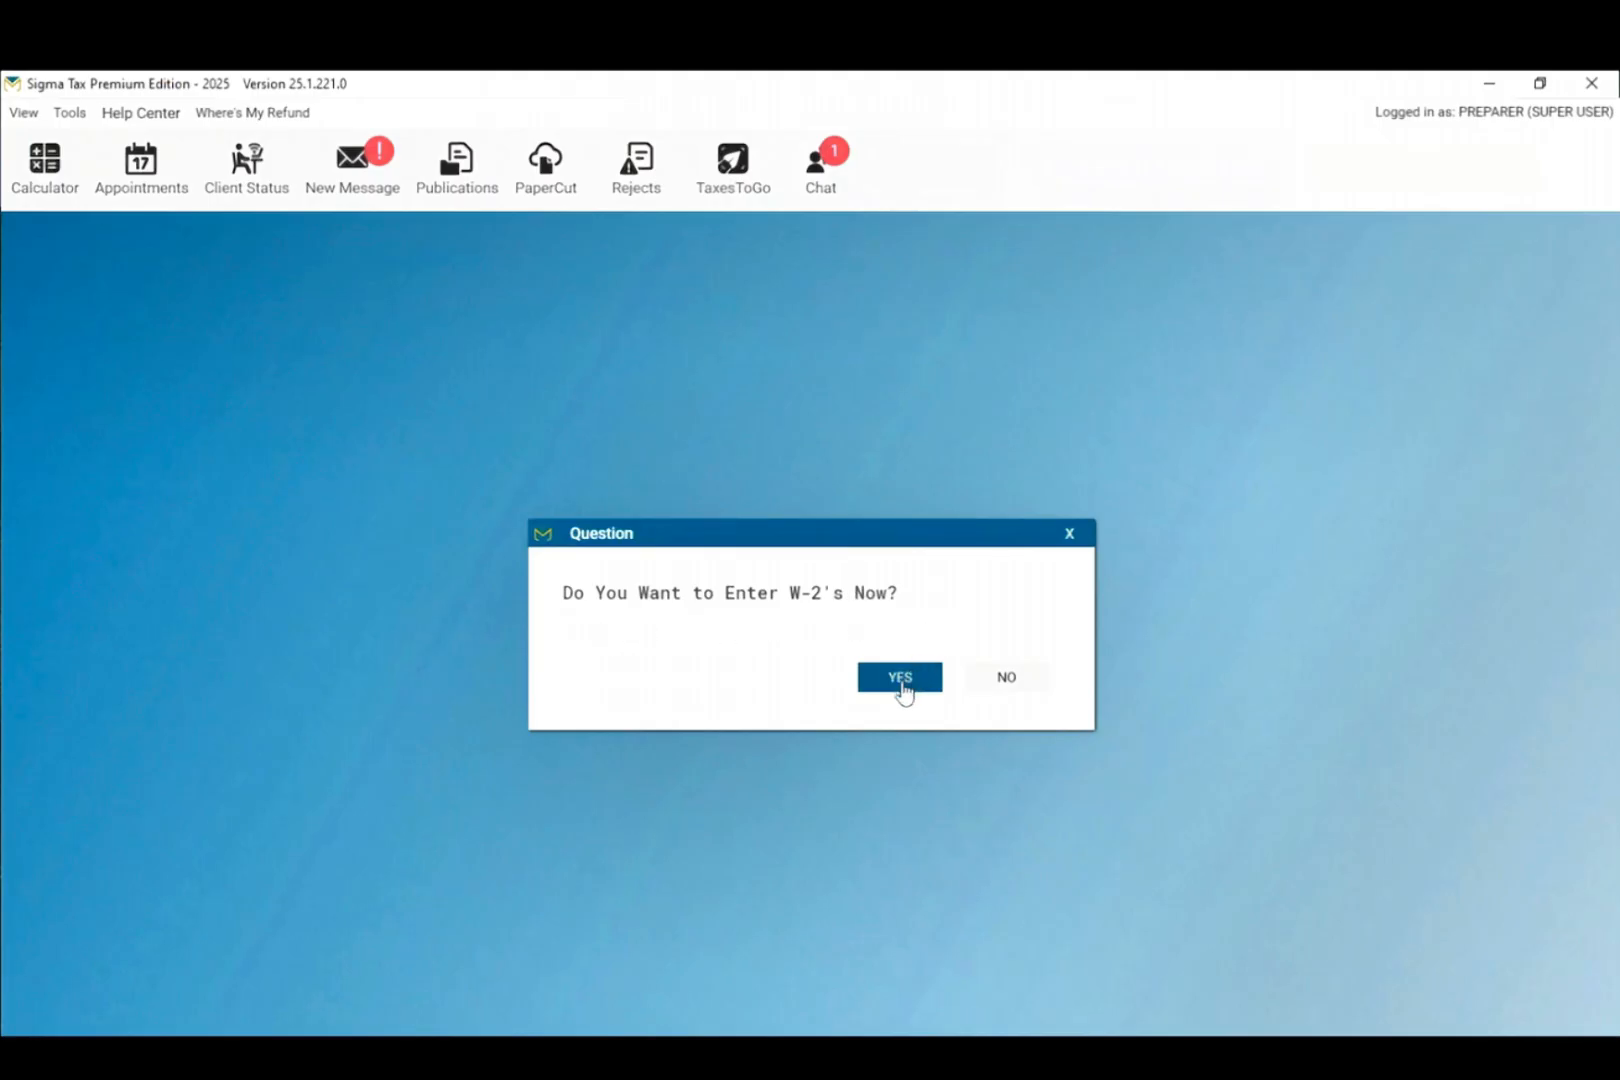
# Step: Add a W-2 with the employer's EIN and 5000 in box 1 wages, then close the W-2 list
pyautogui.click(901, 680)
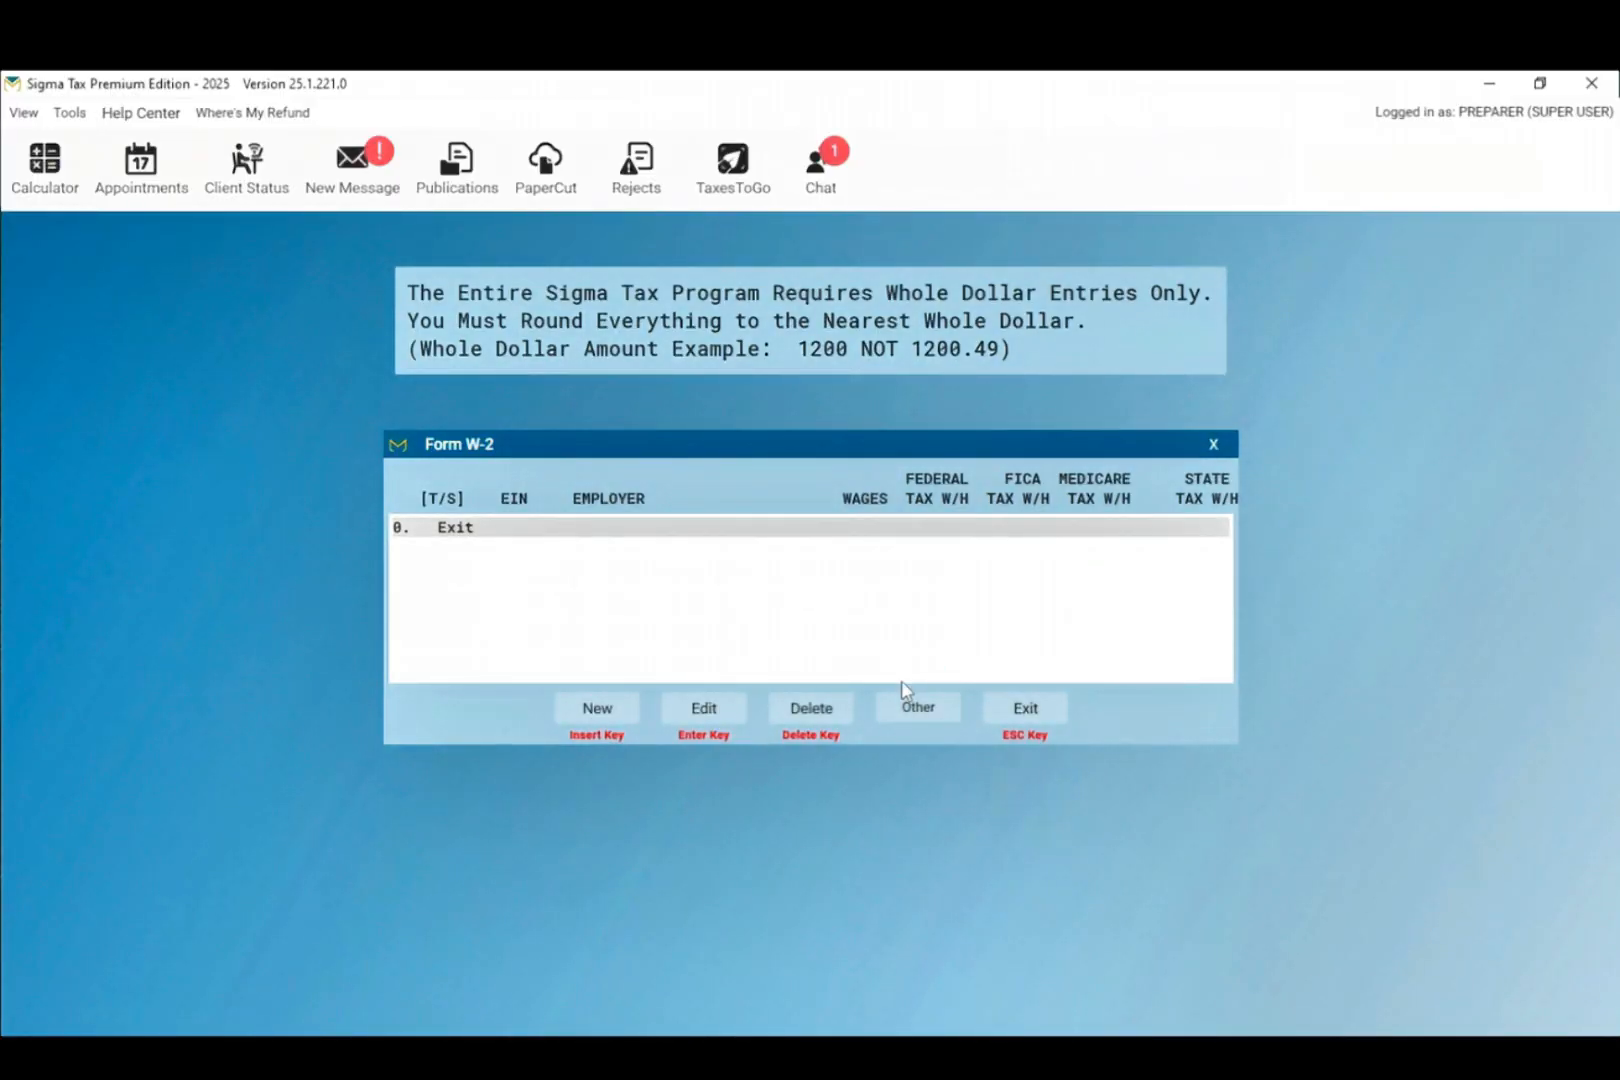
pyautogui.click(599, 714)
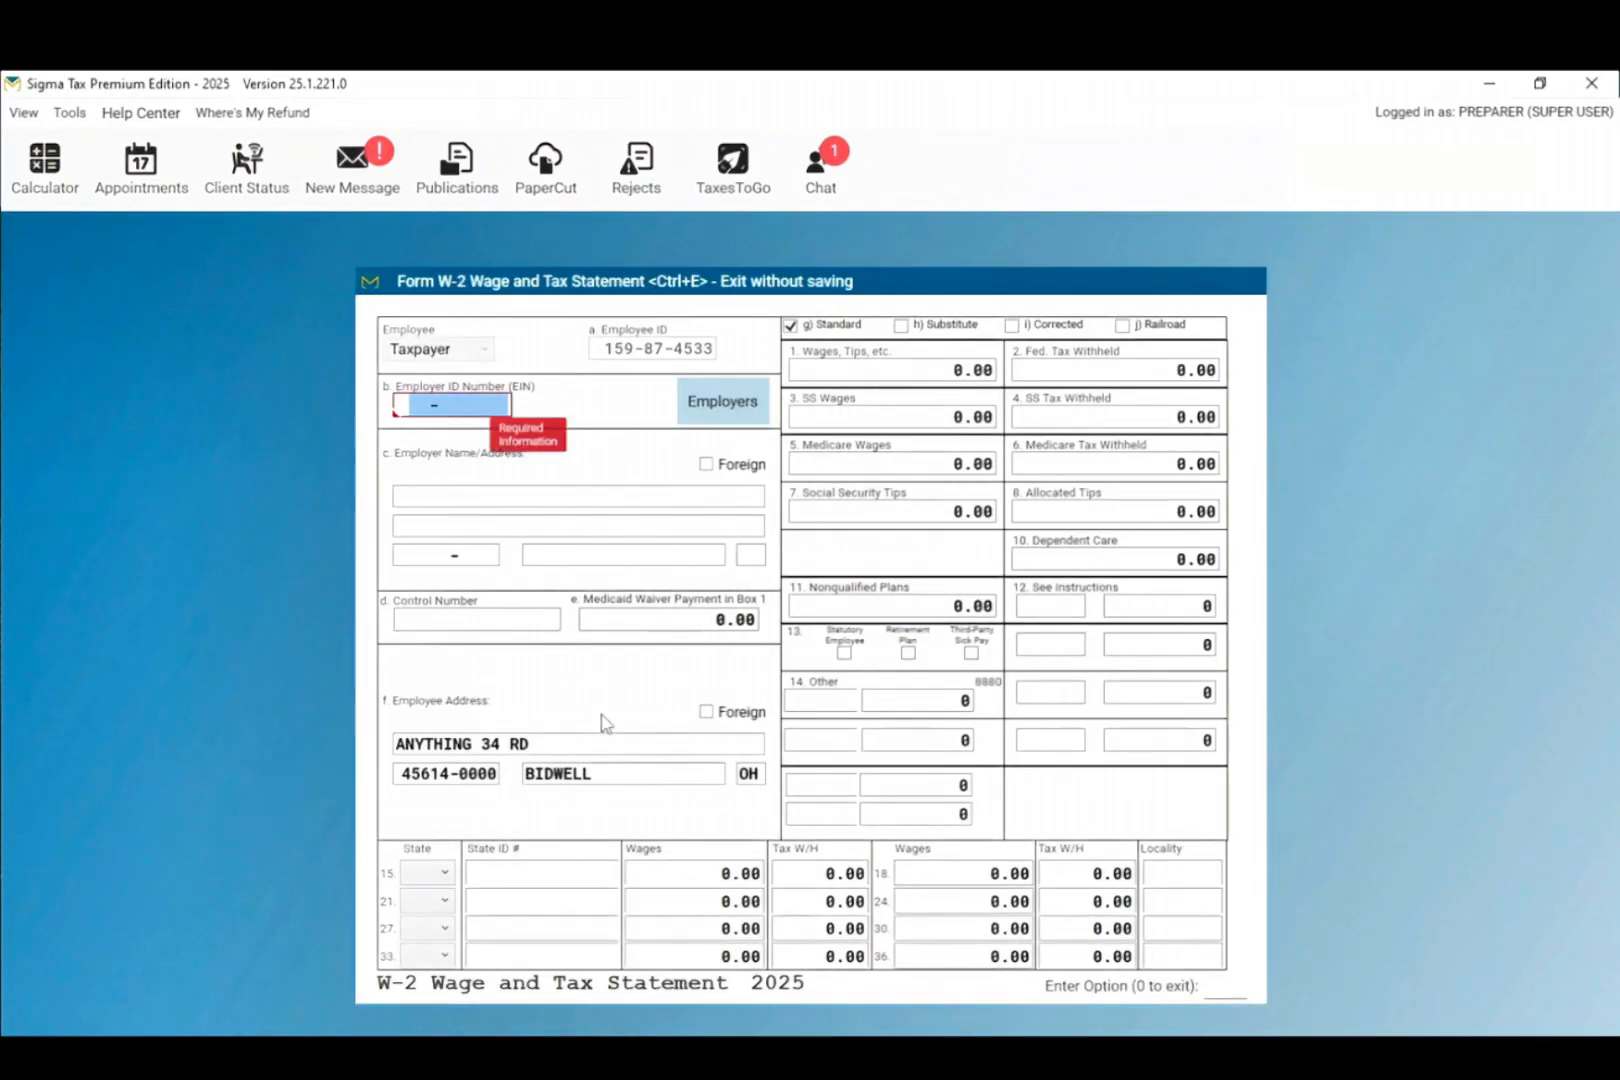
pyautogui.click(460, 417)
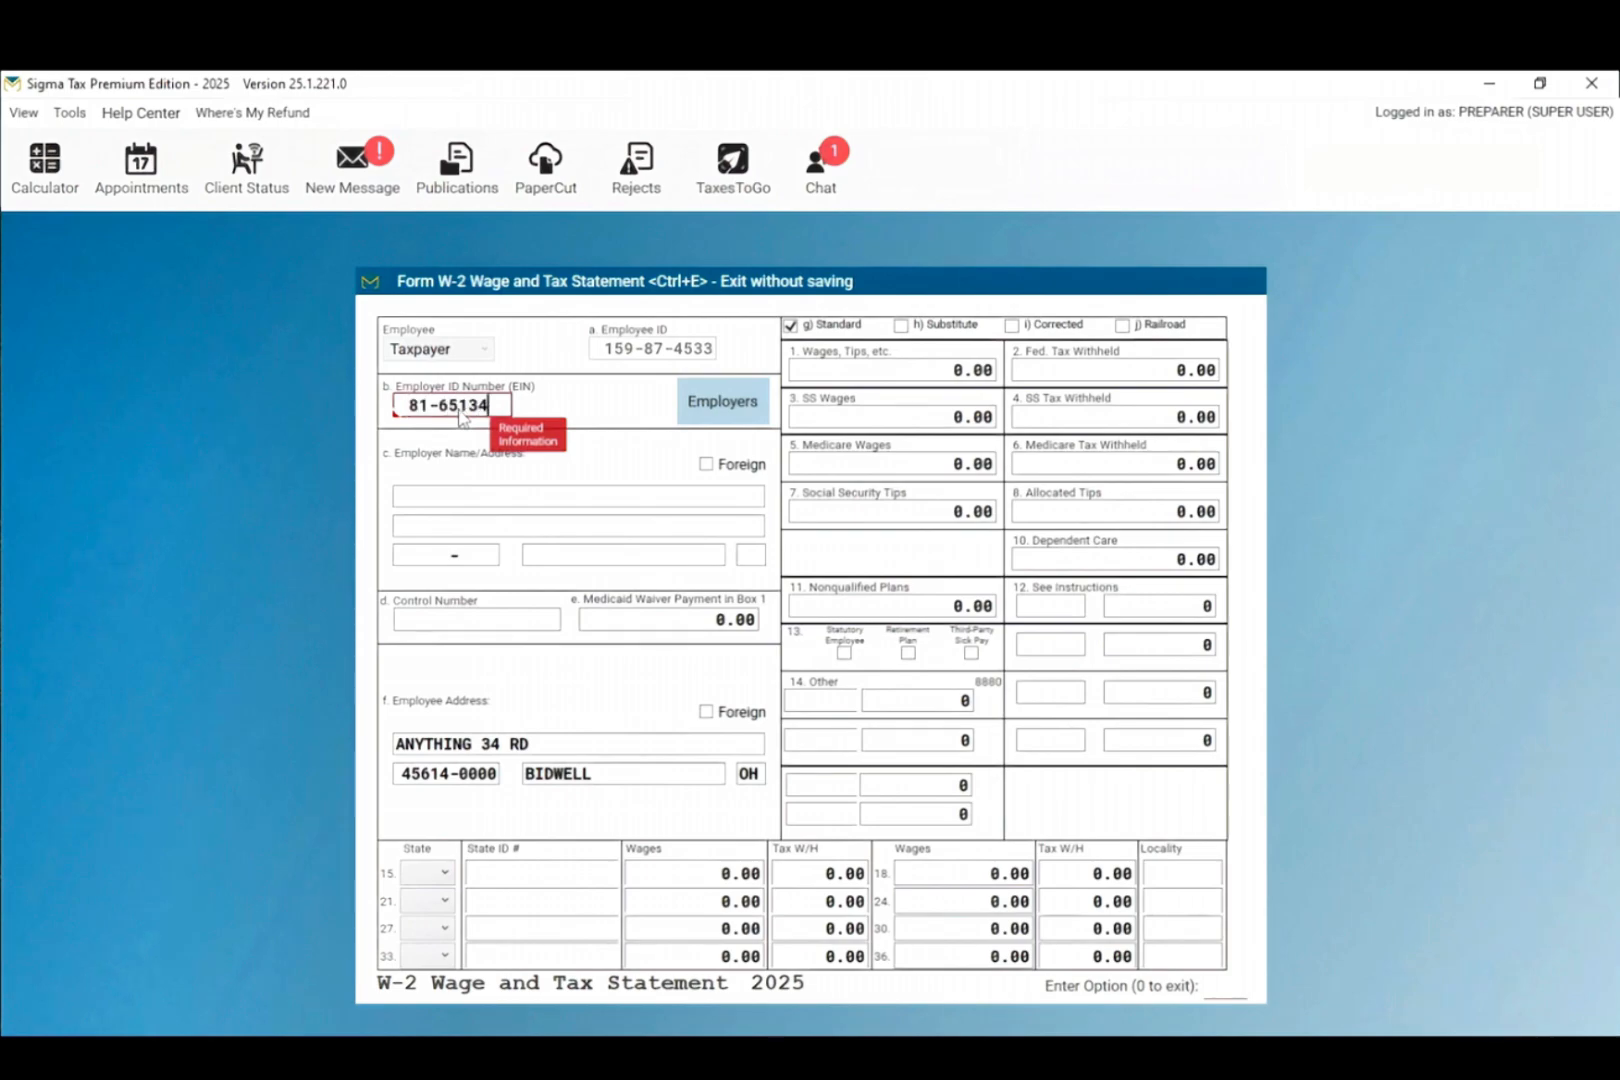
pyautogui.click(843, 371)
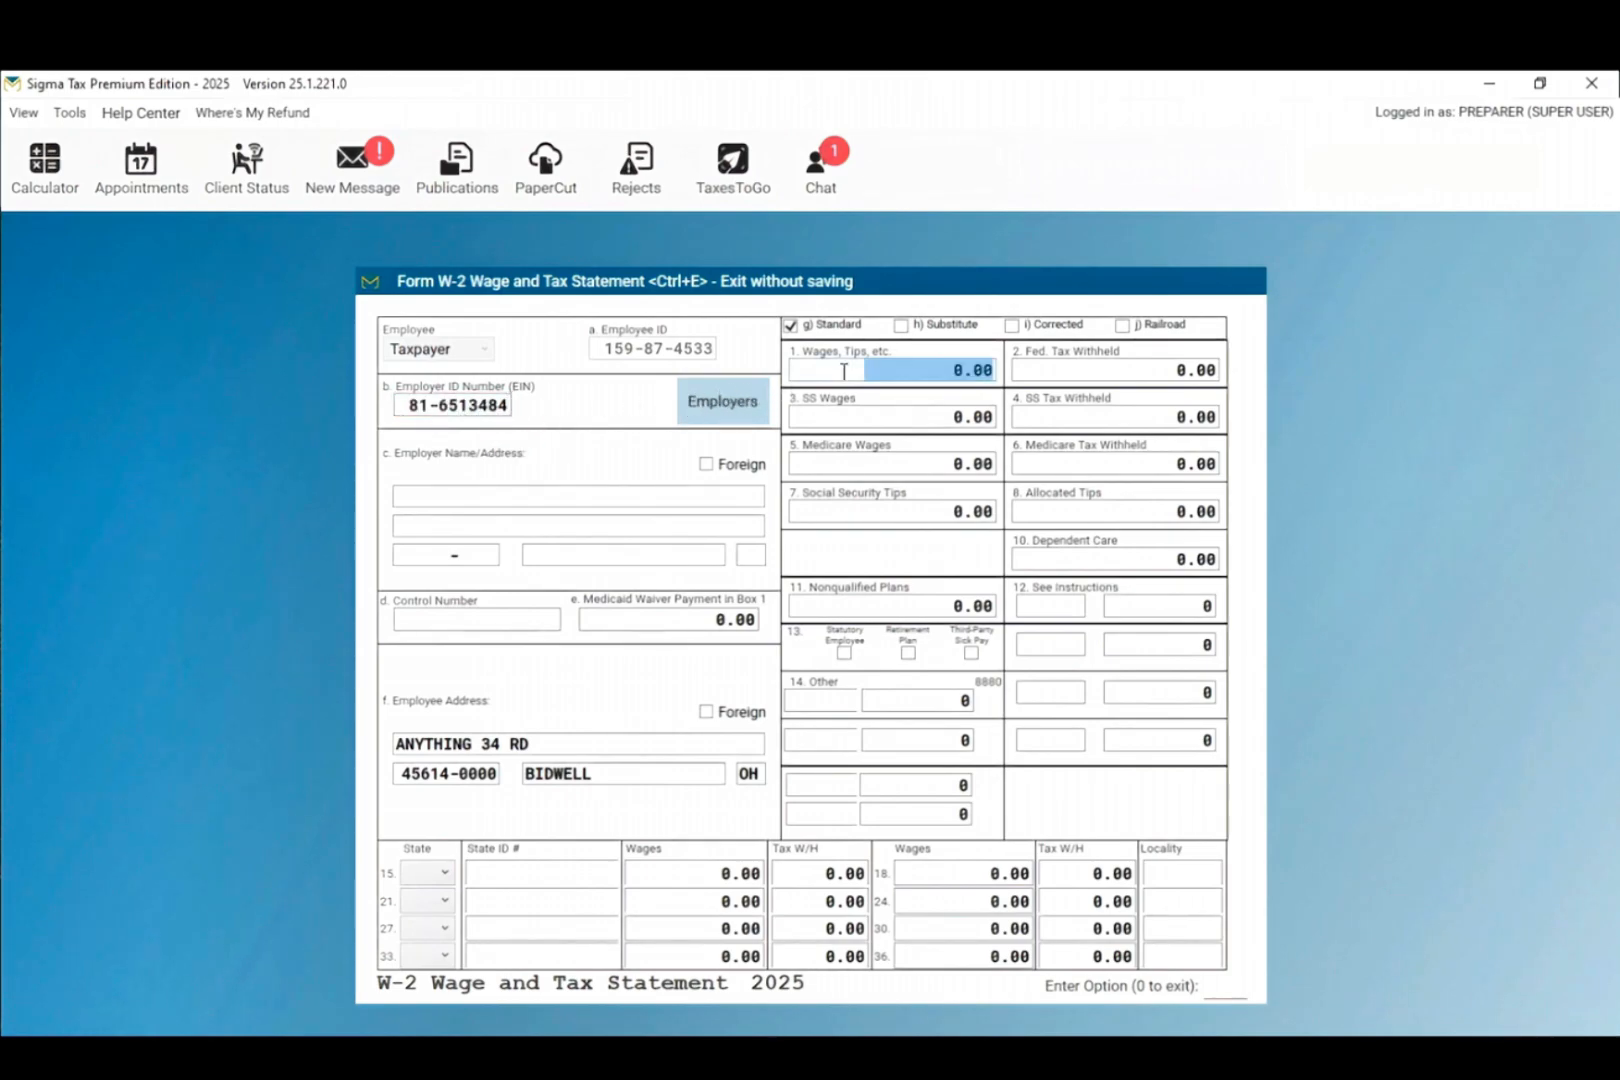
pyautogui.write('5000')
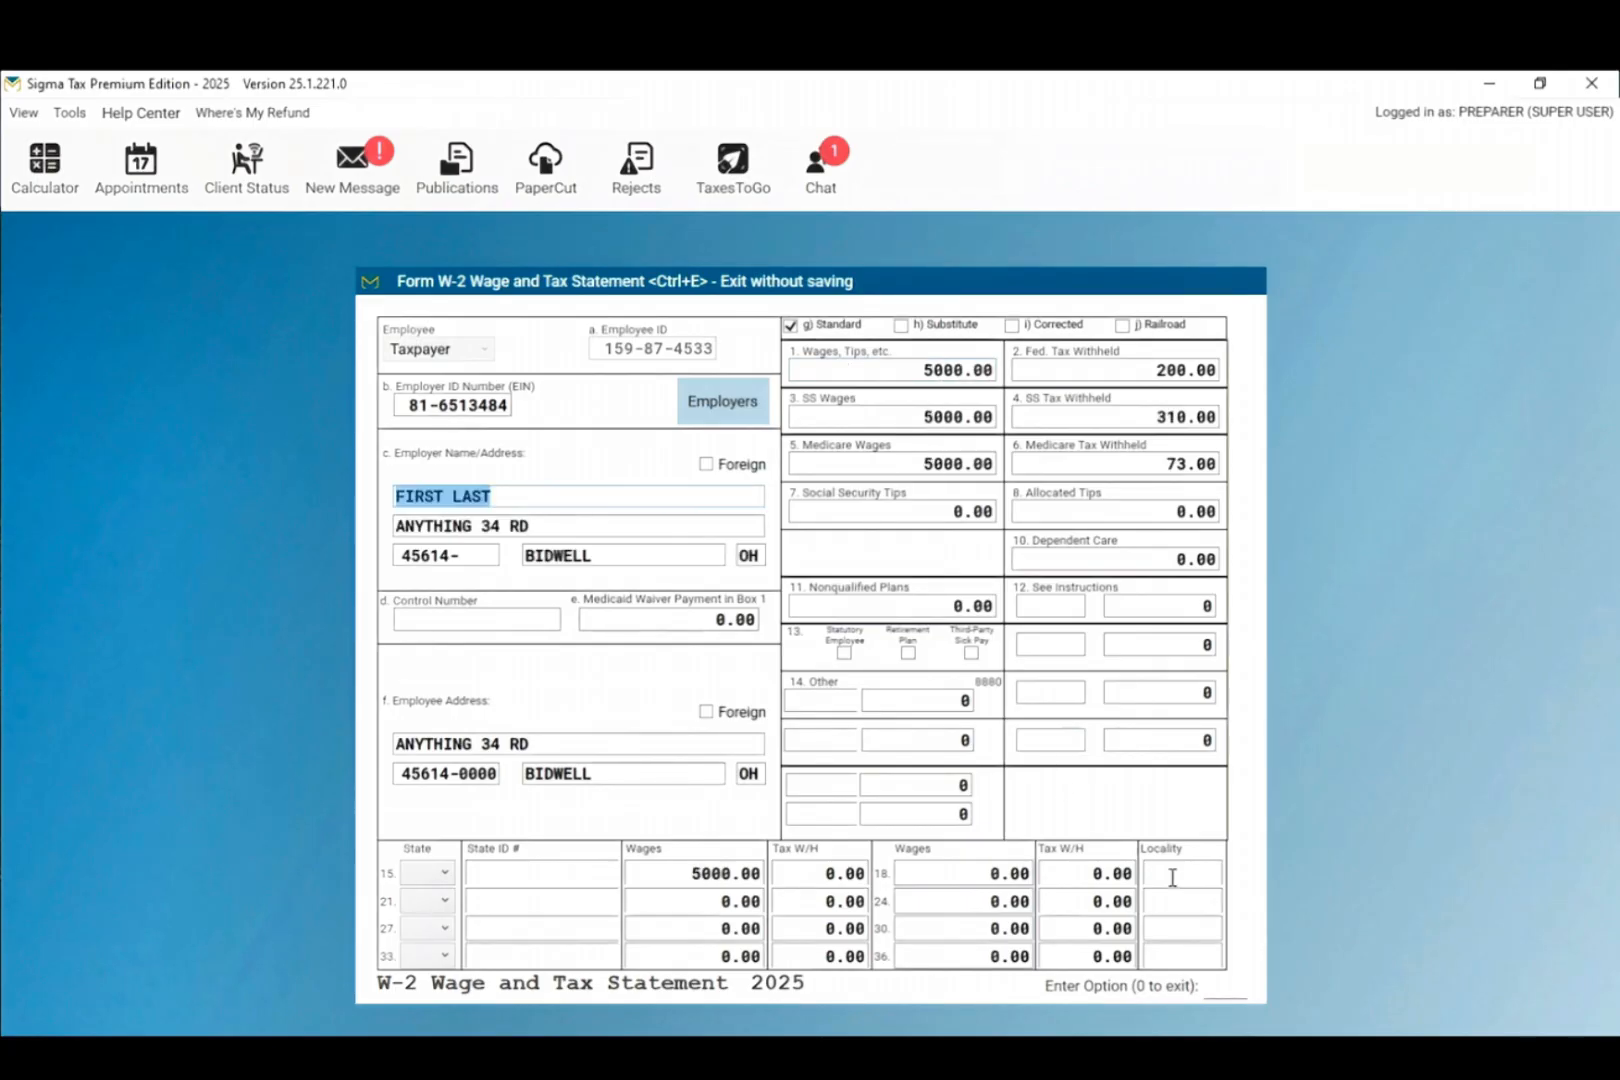
pyautogui.click(1224, 985)
pyautogui.write('0')
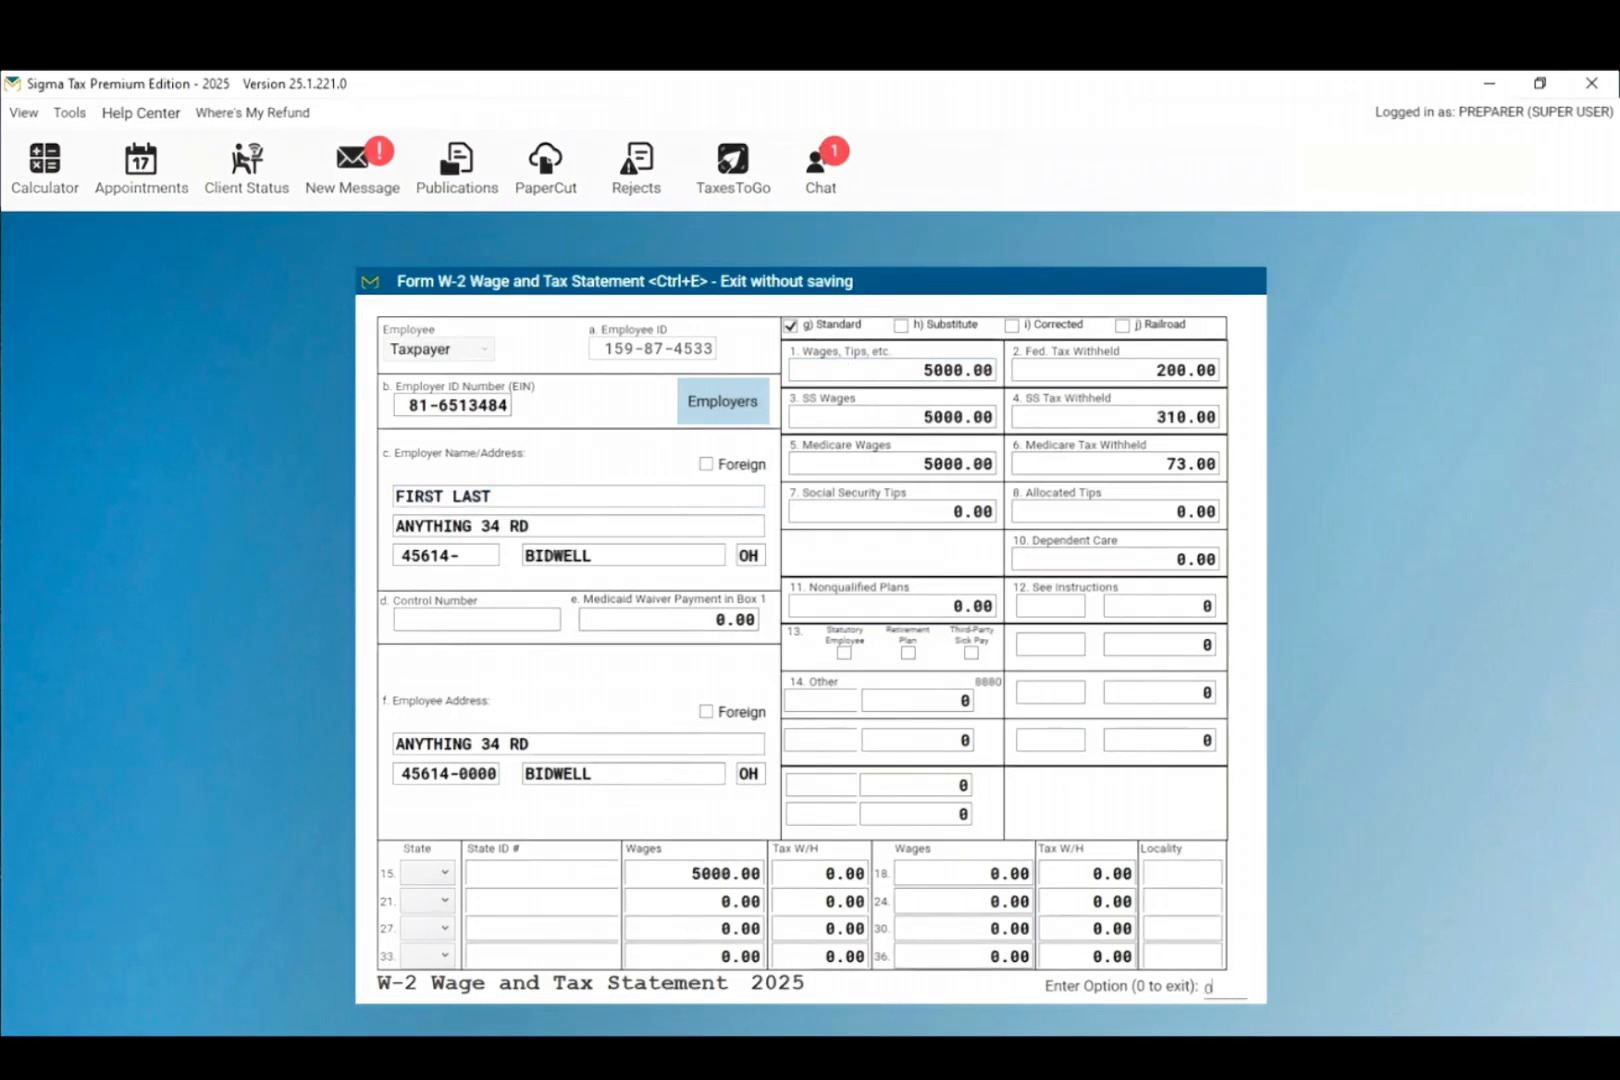
pyautogui.press('Return')
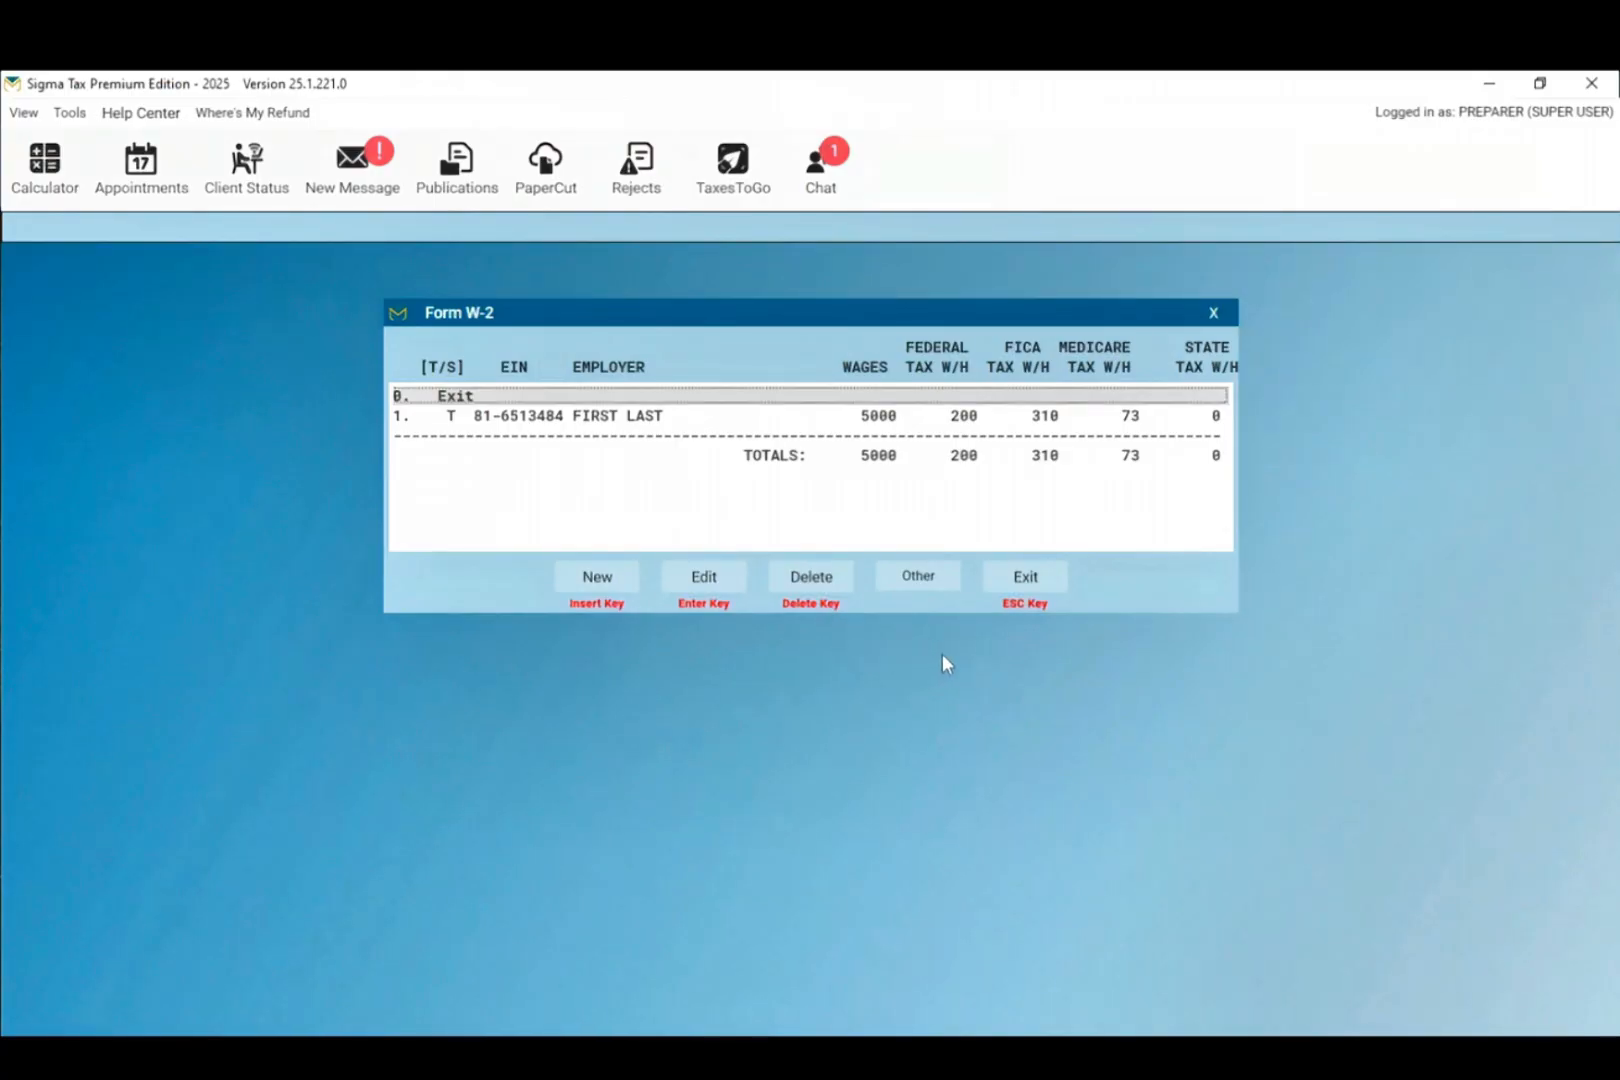
pyautogui.click(1025, 588)
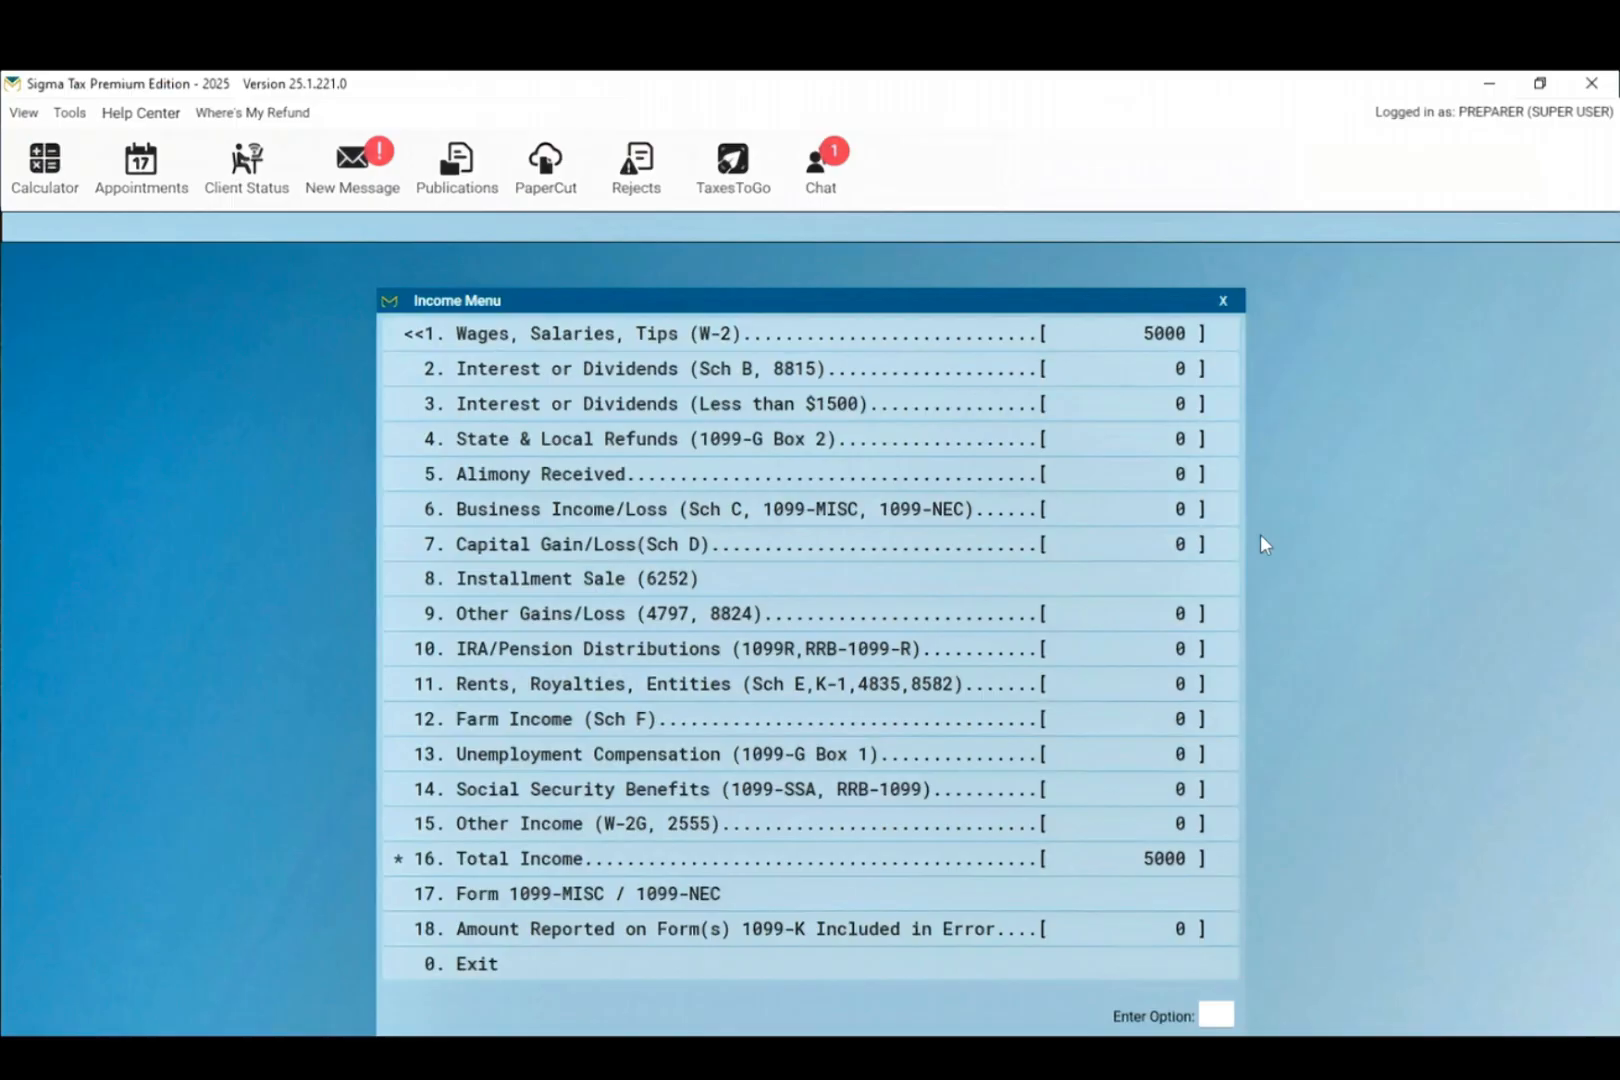
# Step: Leave the income section and answer Yes to every EIC due diligence question, returning to Form 1040
pyautogui.click(485, 970)
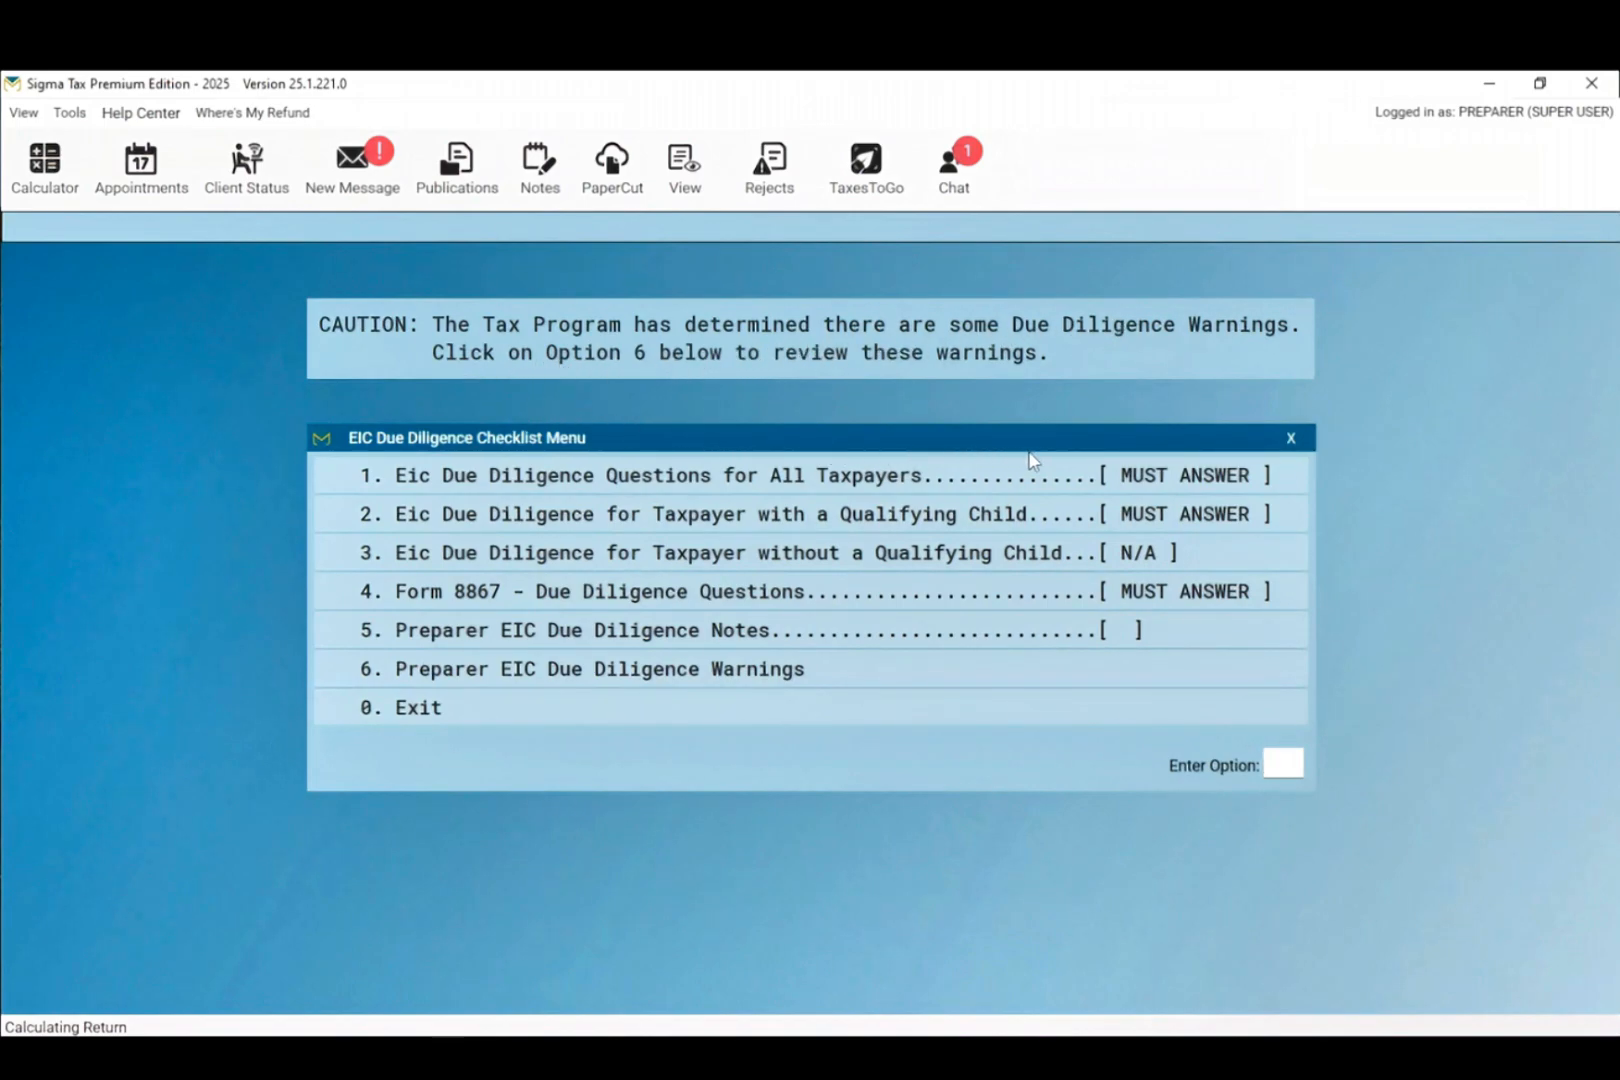
pyautogui.click(942, 476)
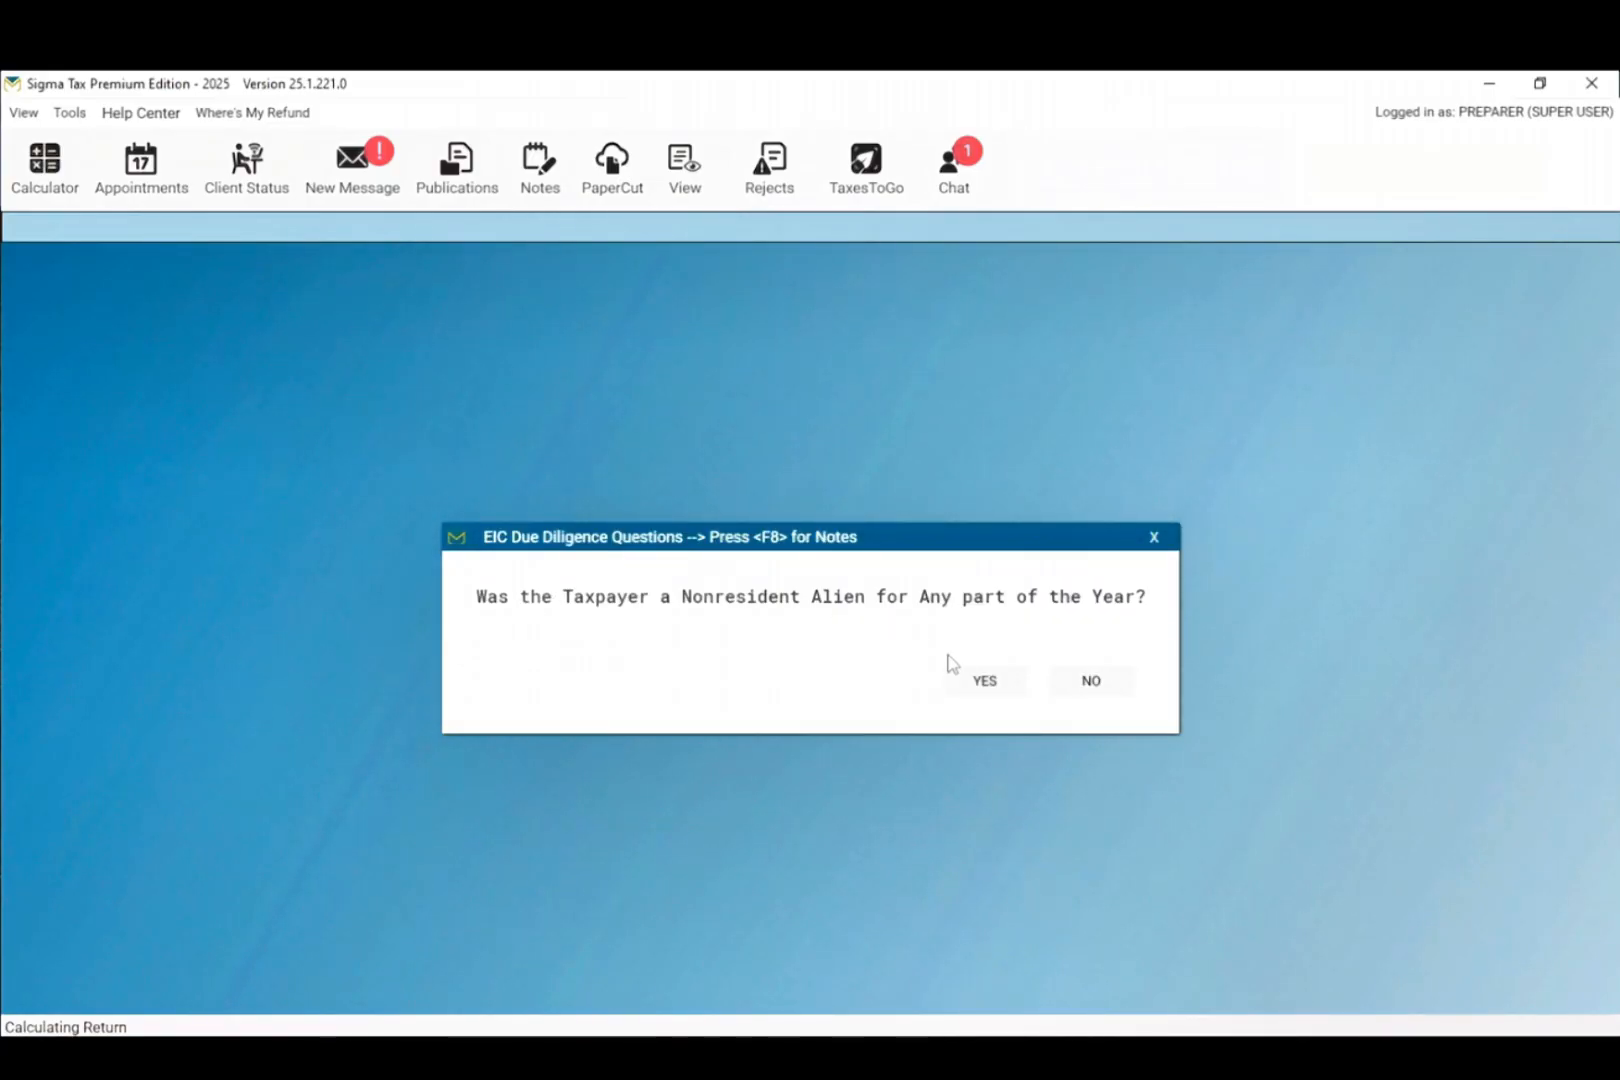
pyautogui.click(1075, 690)
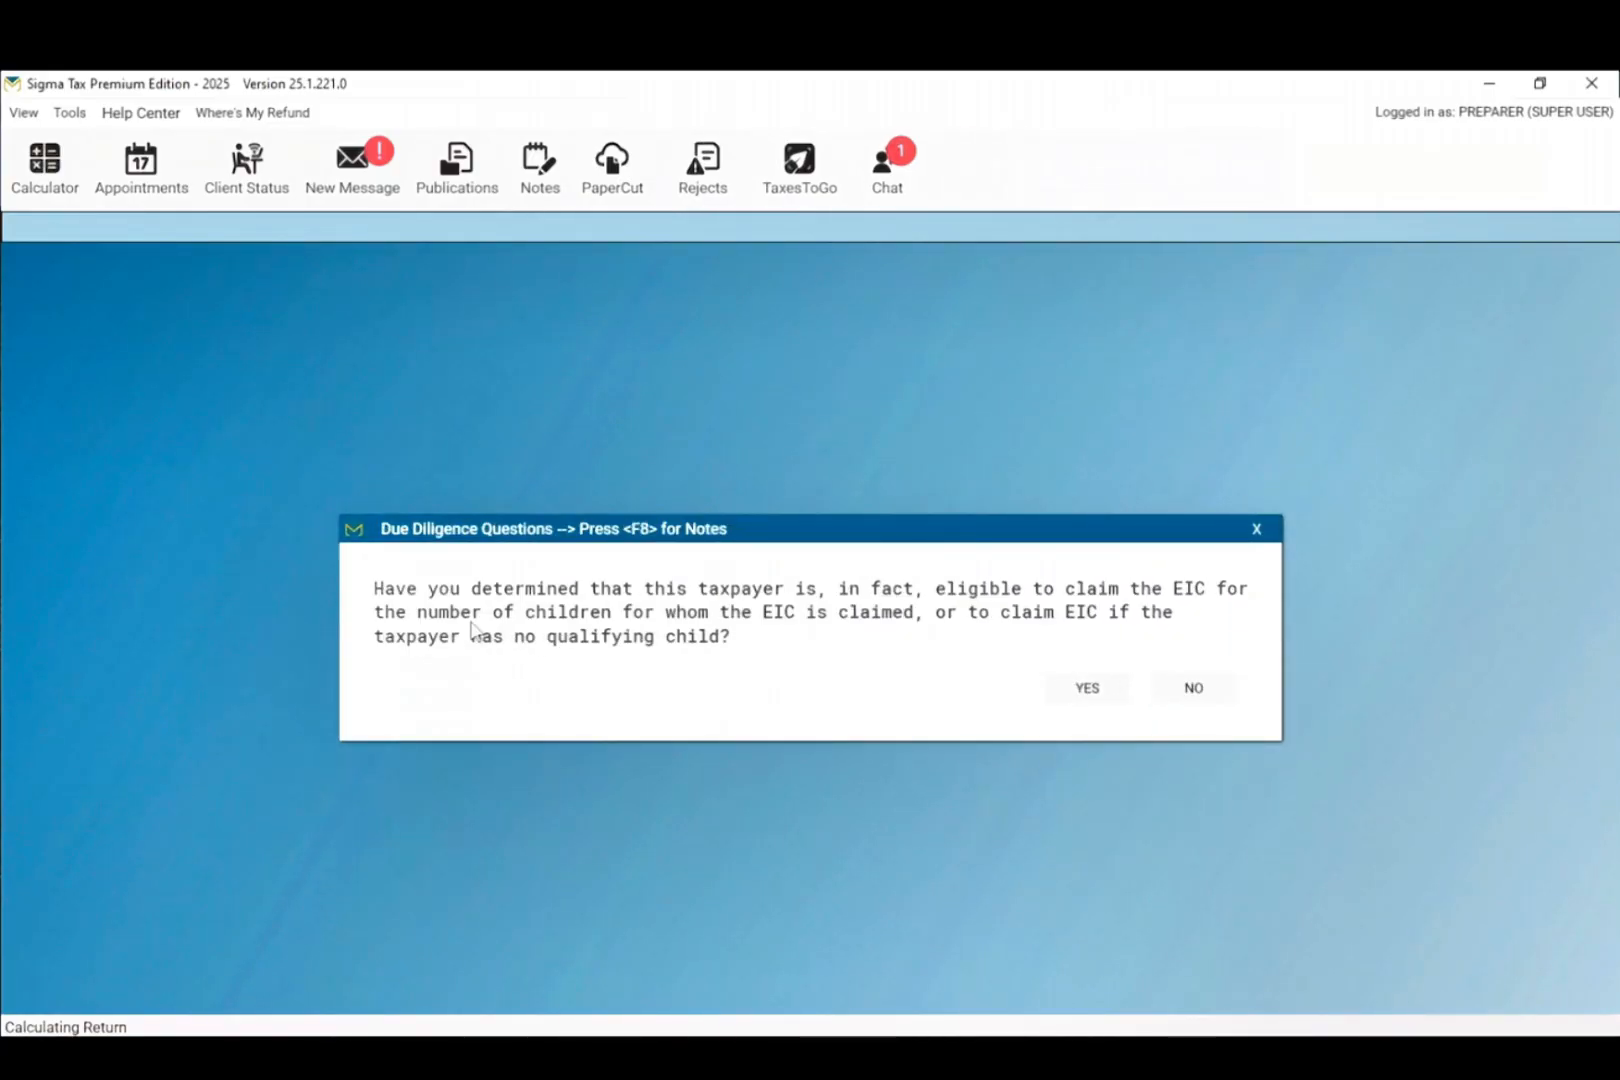
pyautogui.click(1088, 692)
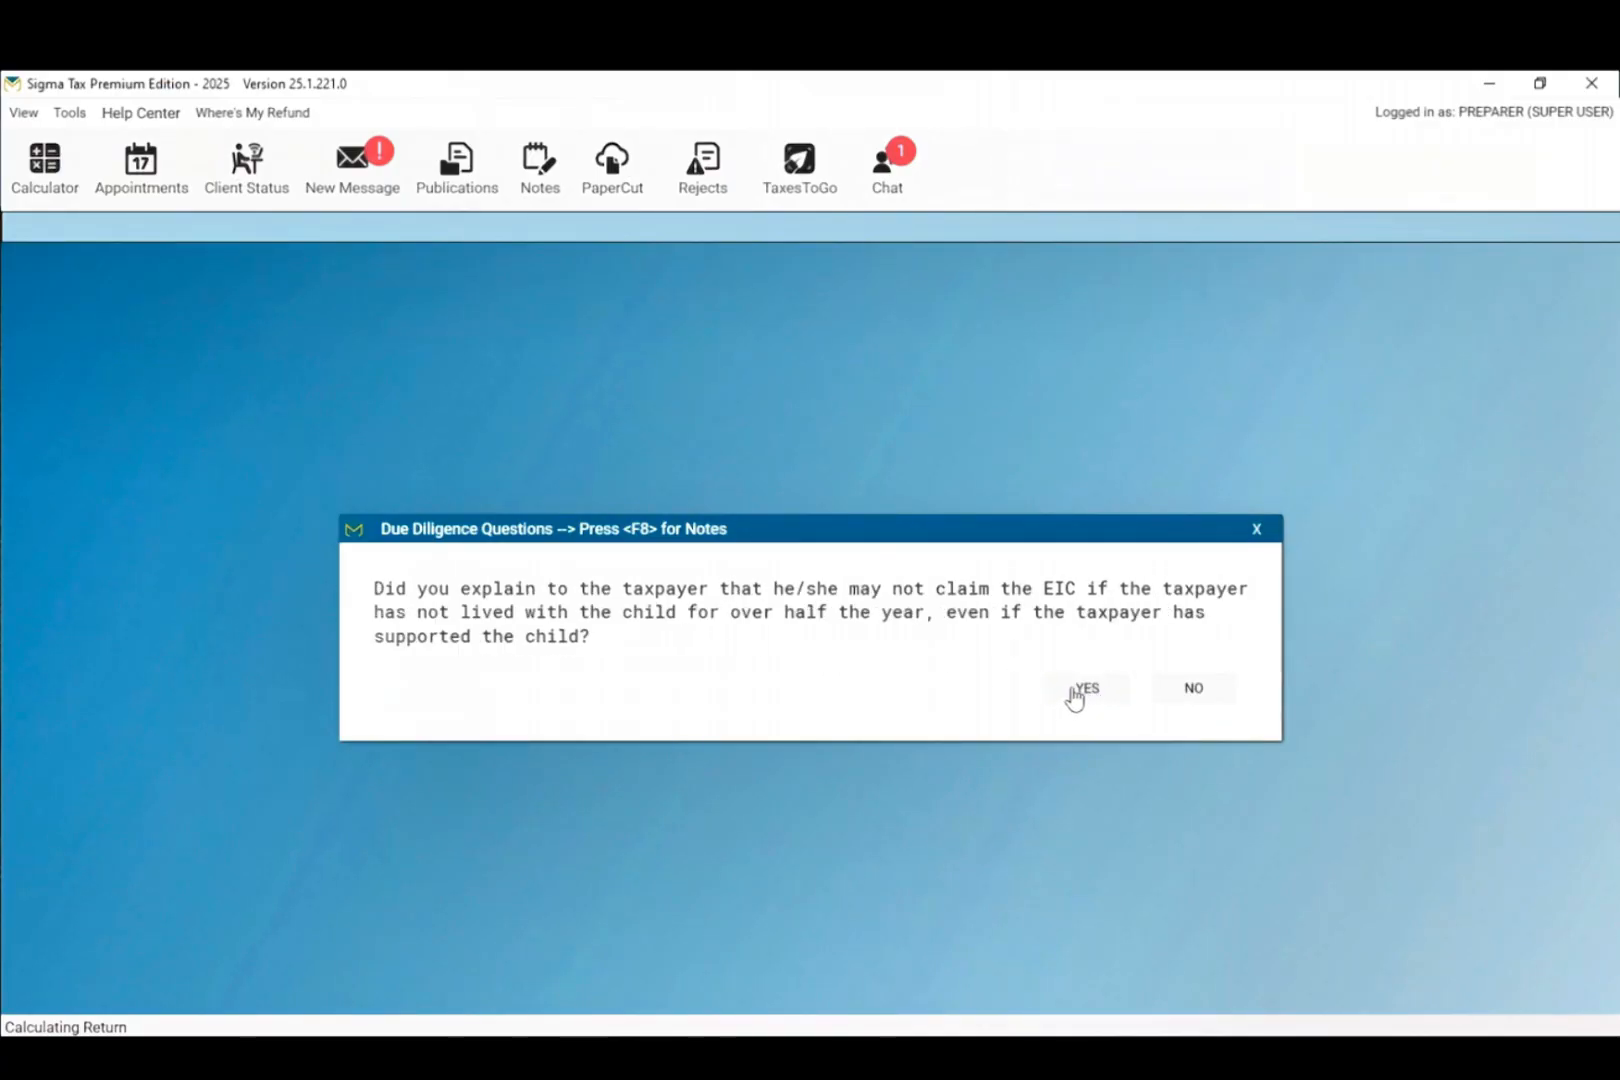
pyautogui.click(1072, 694)
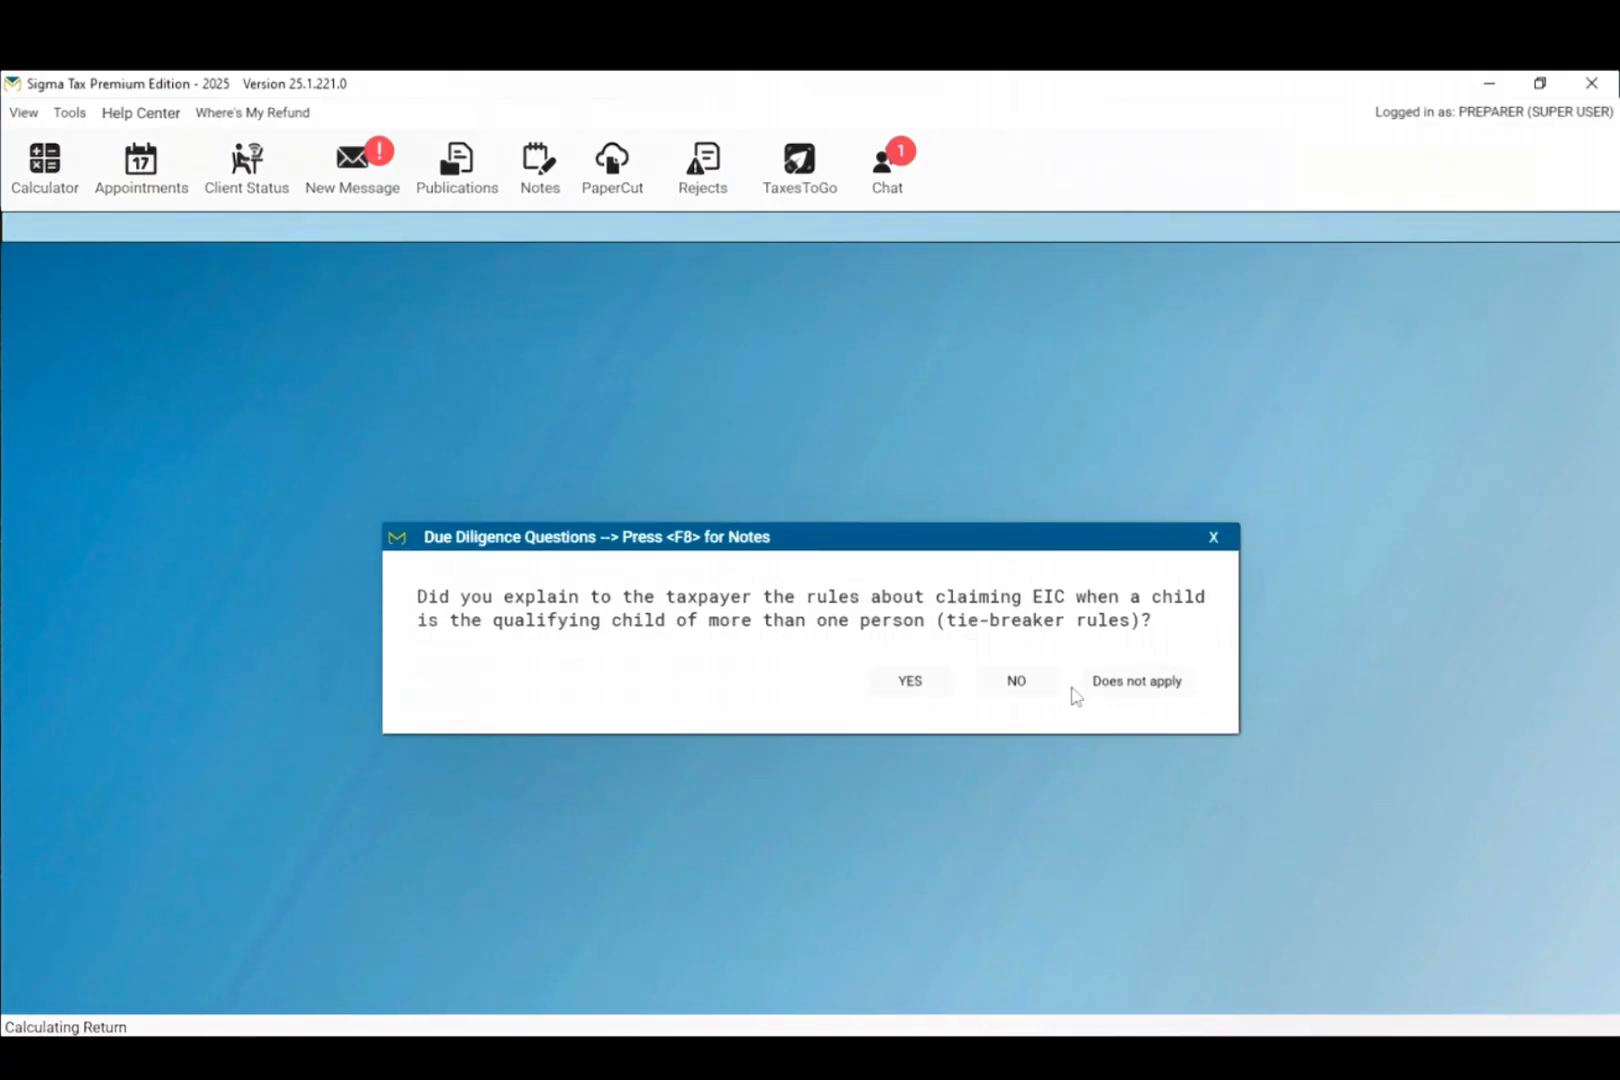
pyautogui.click(933, 696)
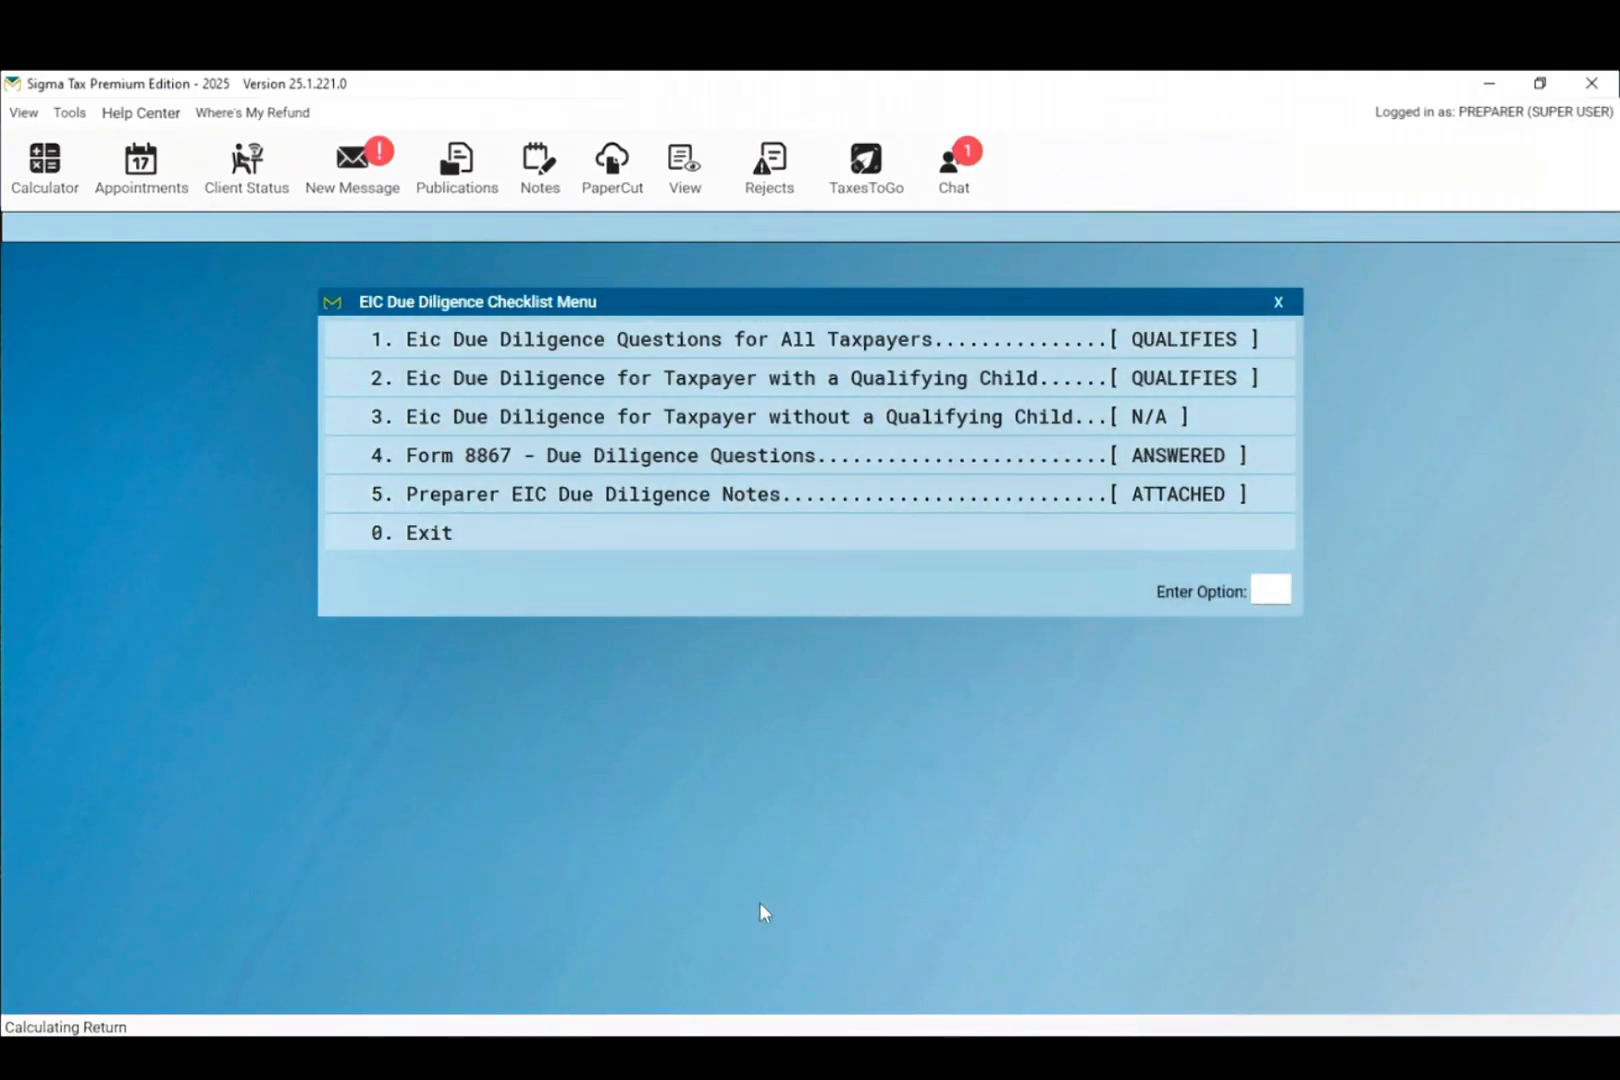
pyautogui.click(772, 546)
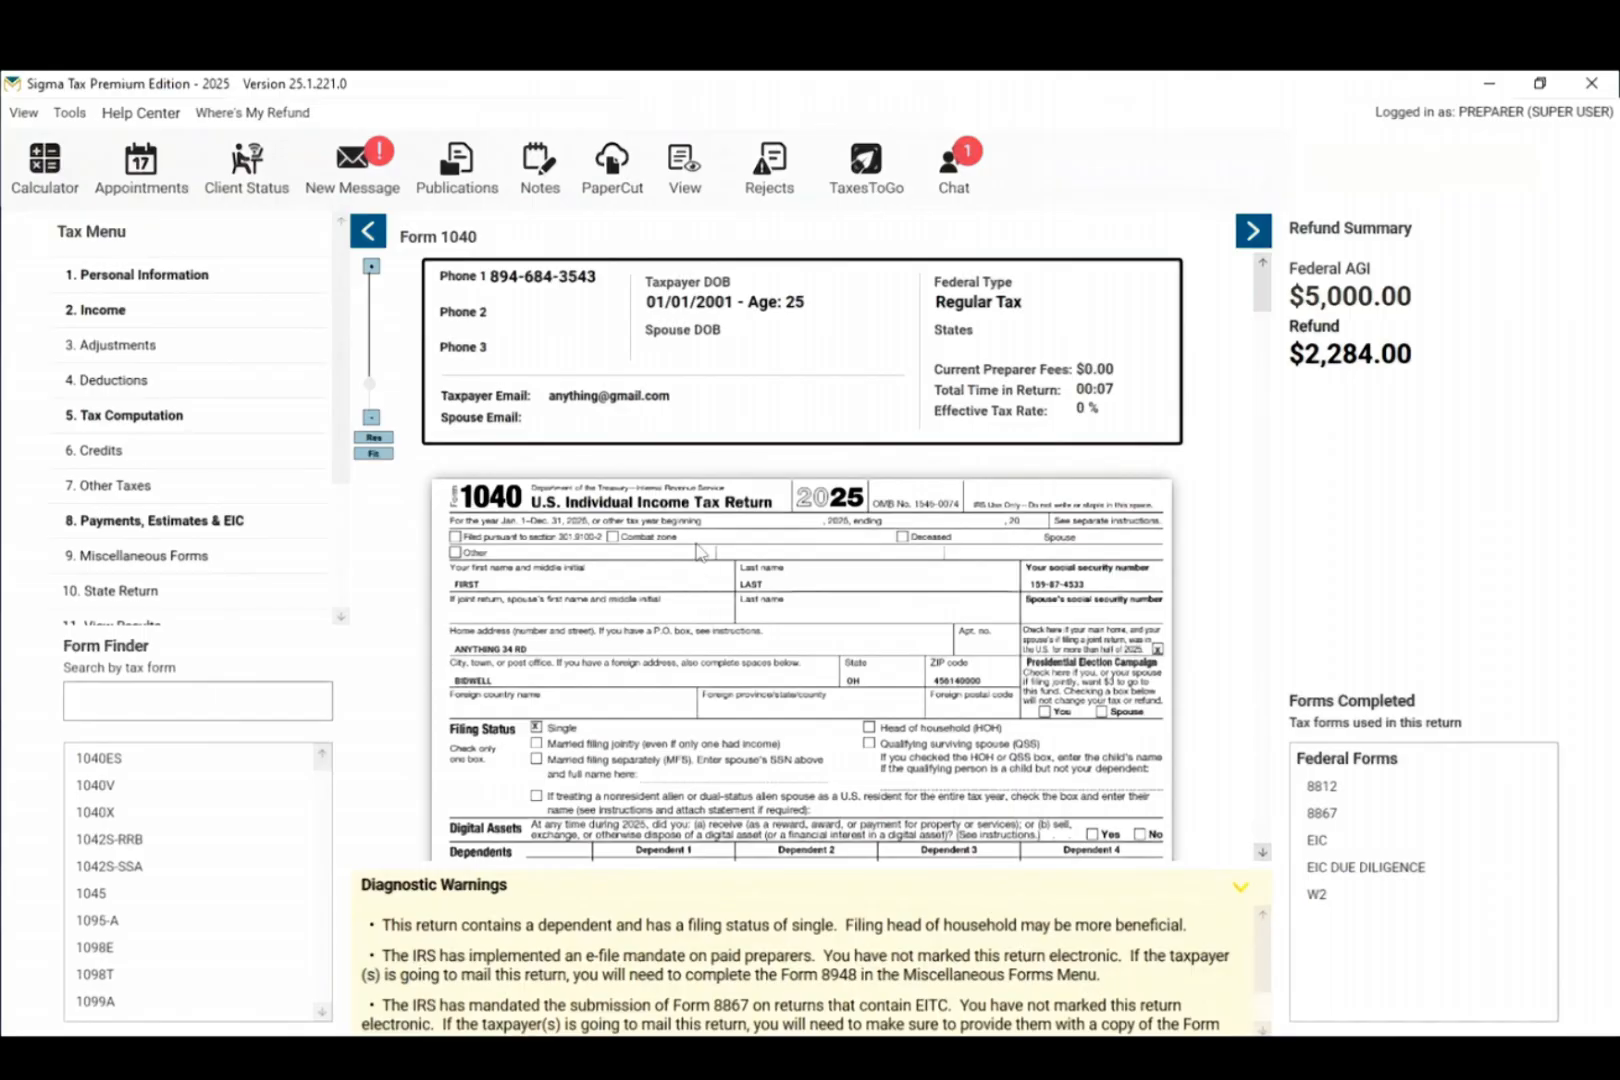
# Step: Scroll through Form 1040 and zoom in twice to review it
pyautogui.scroll(-5, 858, 778)
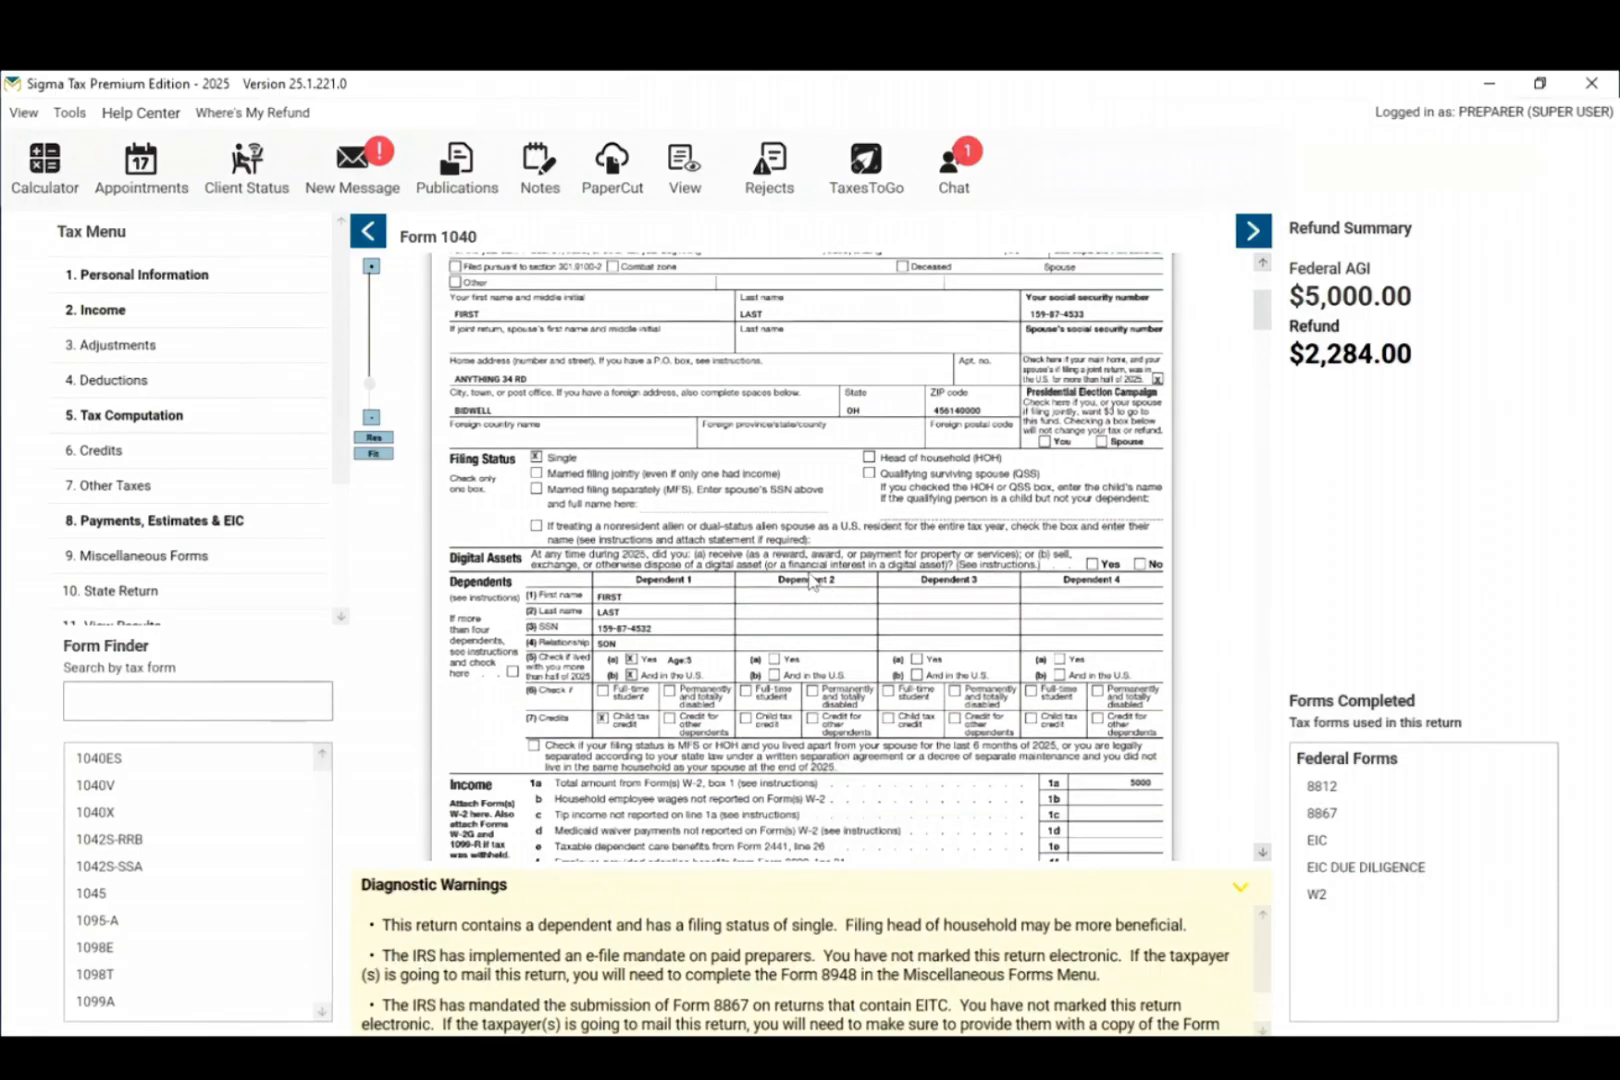
pyautogui.scroll(2, 814, 583)
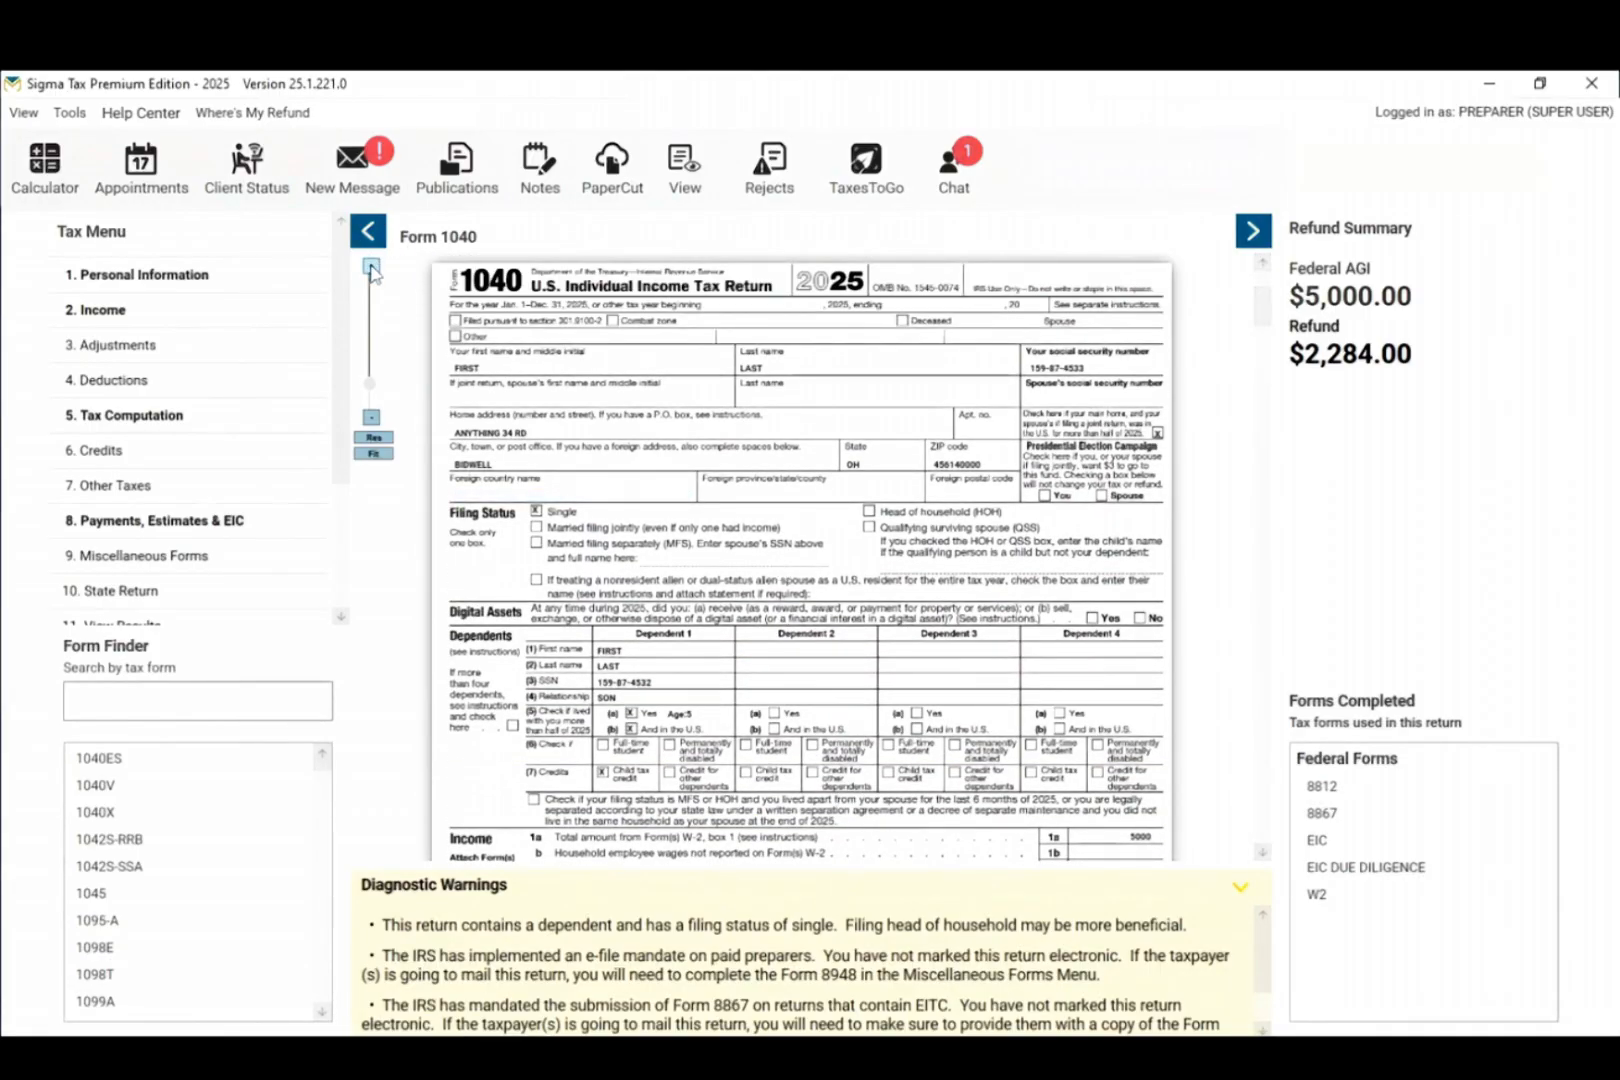
pyautogui.click(371, 266)
pyautogui.click(371, 266)
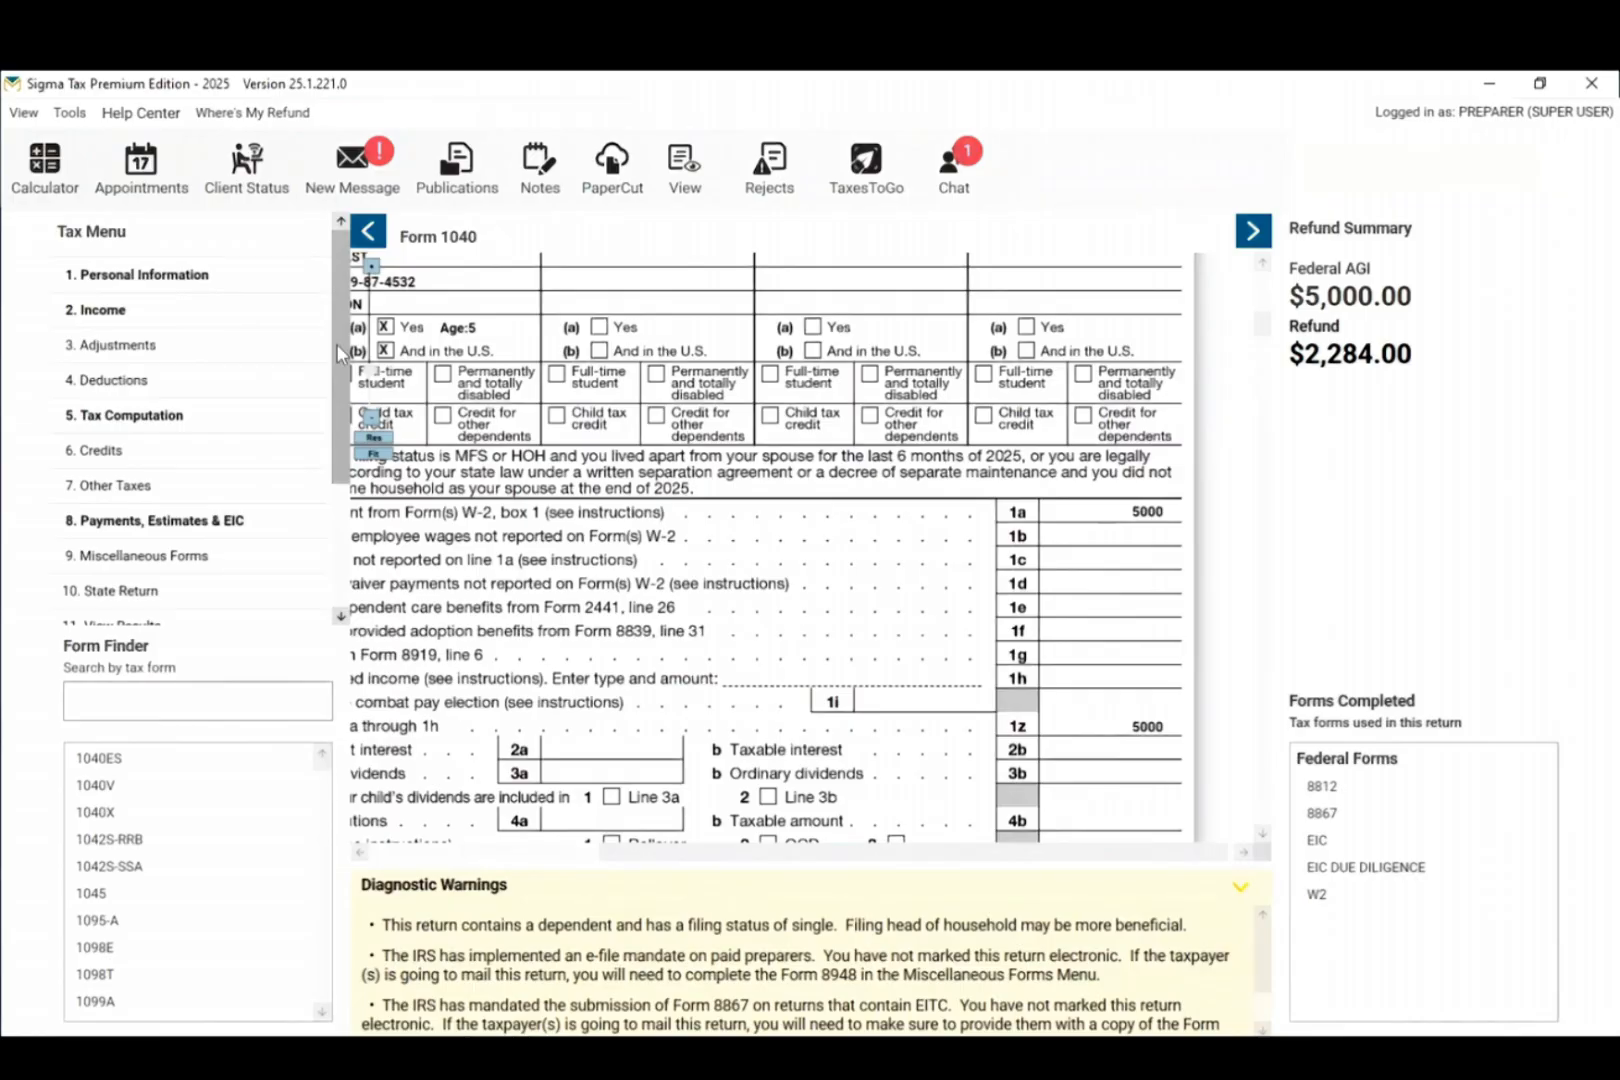
# Step: Check the Personal Information and Income sections, confirming $5000 W-2 wages, then exit
pyautogui.click(174, 290)
pyautogui.click(590, 657)
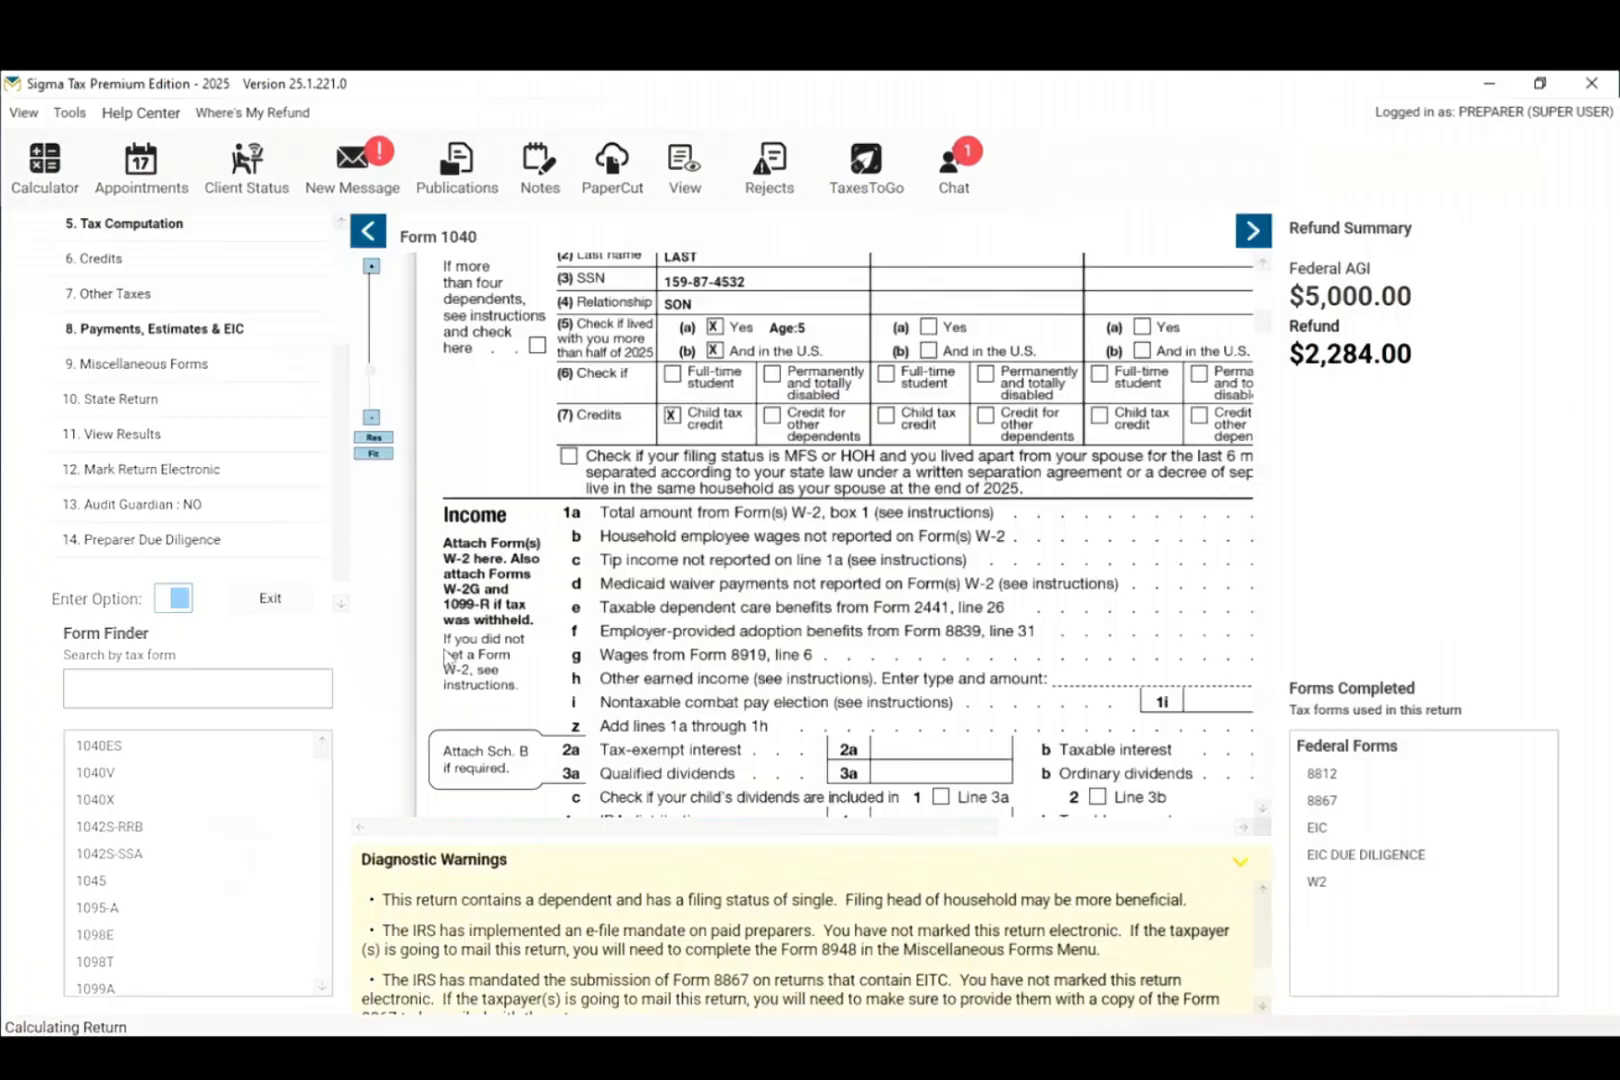
pyautogui.click(96, 312)
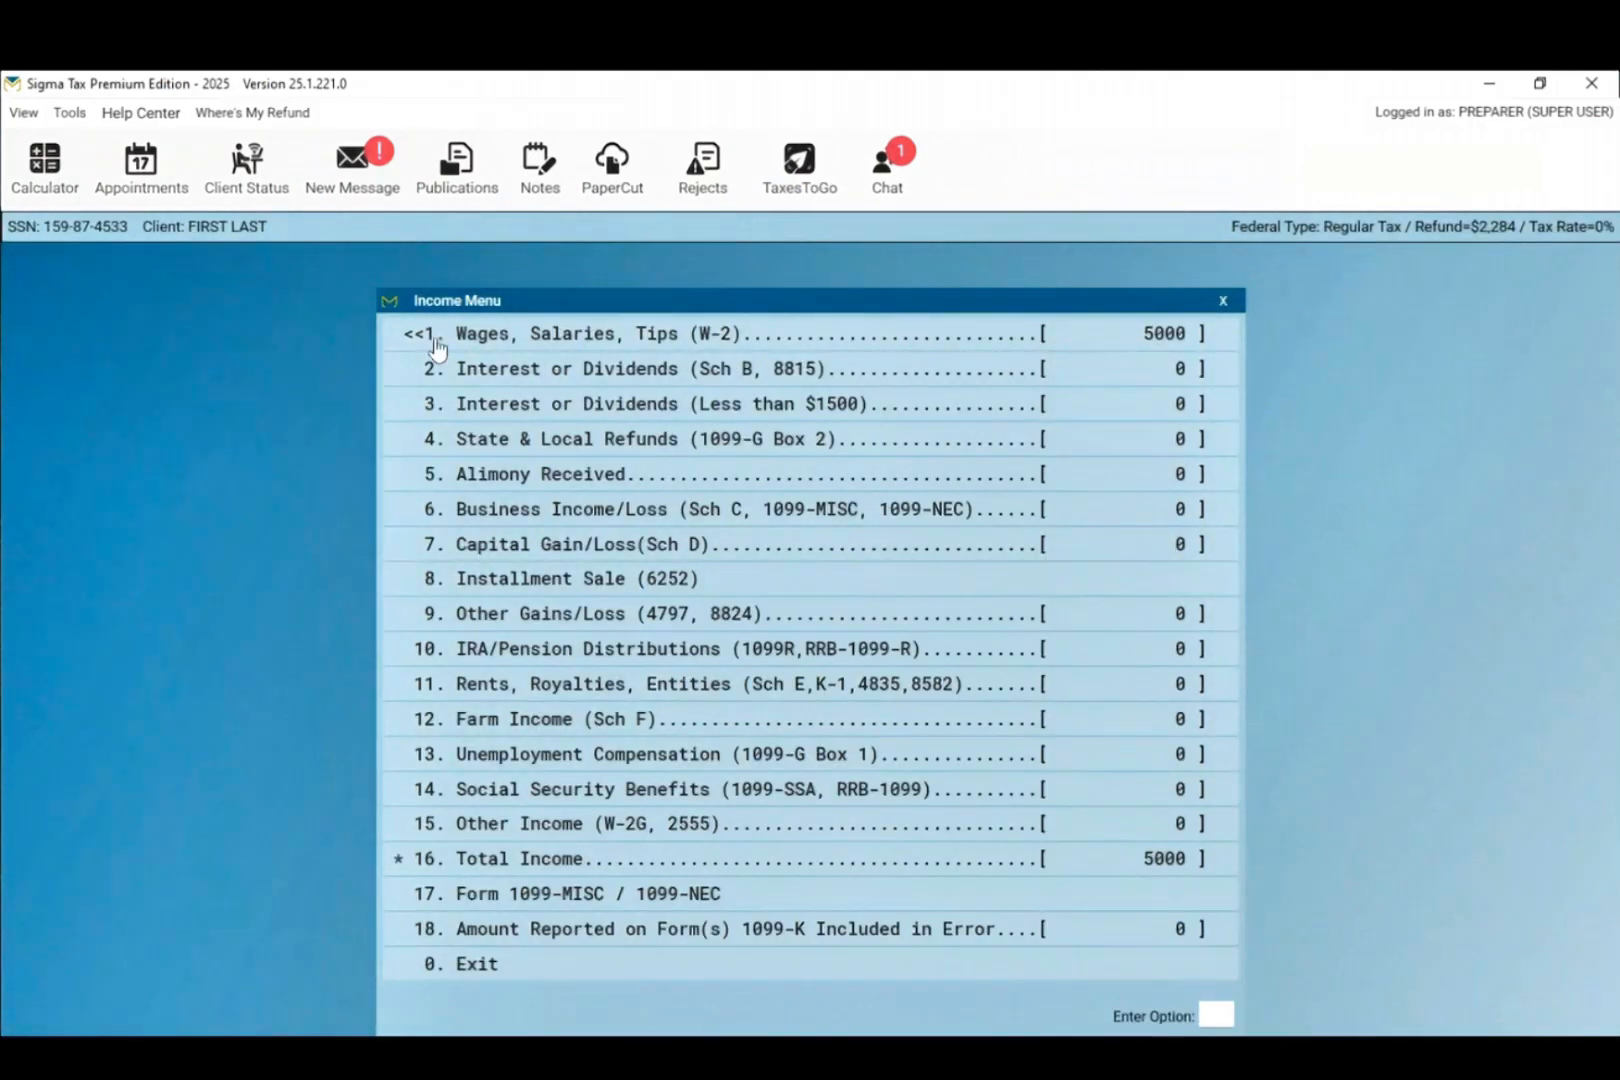
pyautogui.click(433, 982)
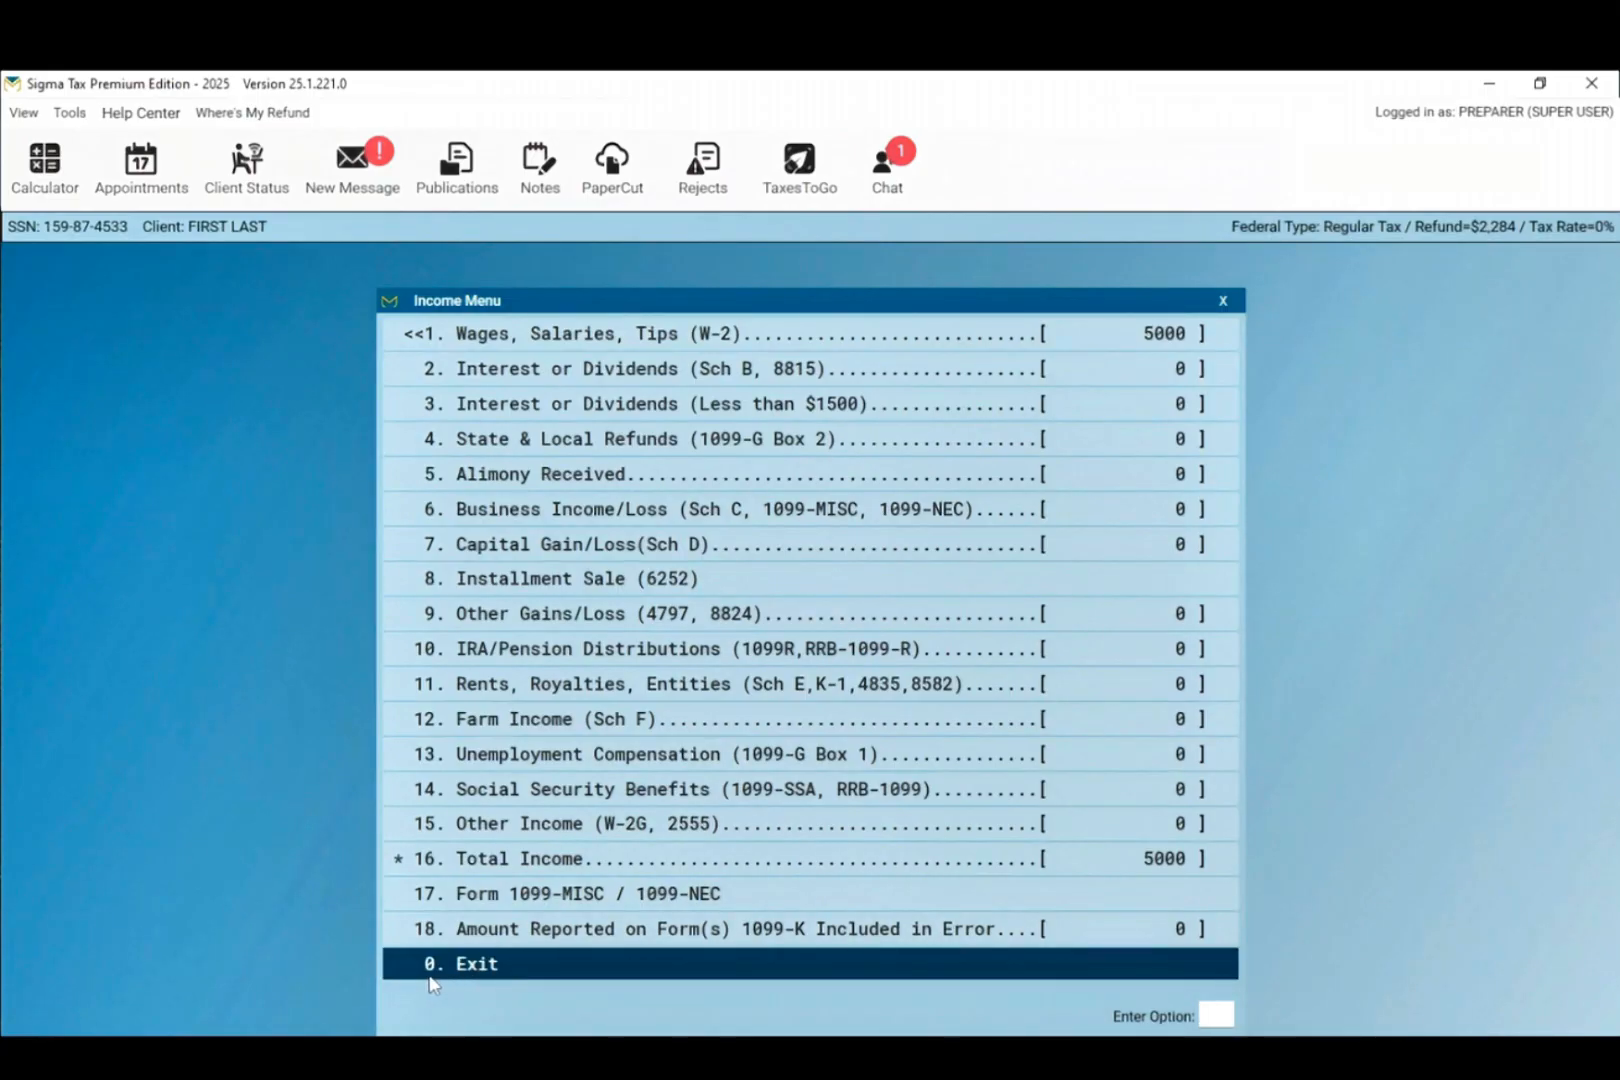
# Step: Add an Ohio state return and save the driver license issued 01/01/2021, expiring 01/01/2028
pyautogui.moveTo(336, 447); pyautogui.dragTo(327, 322)
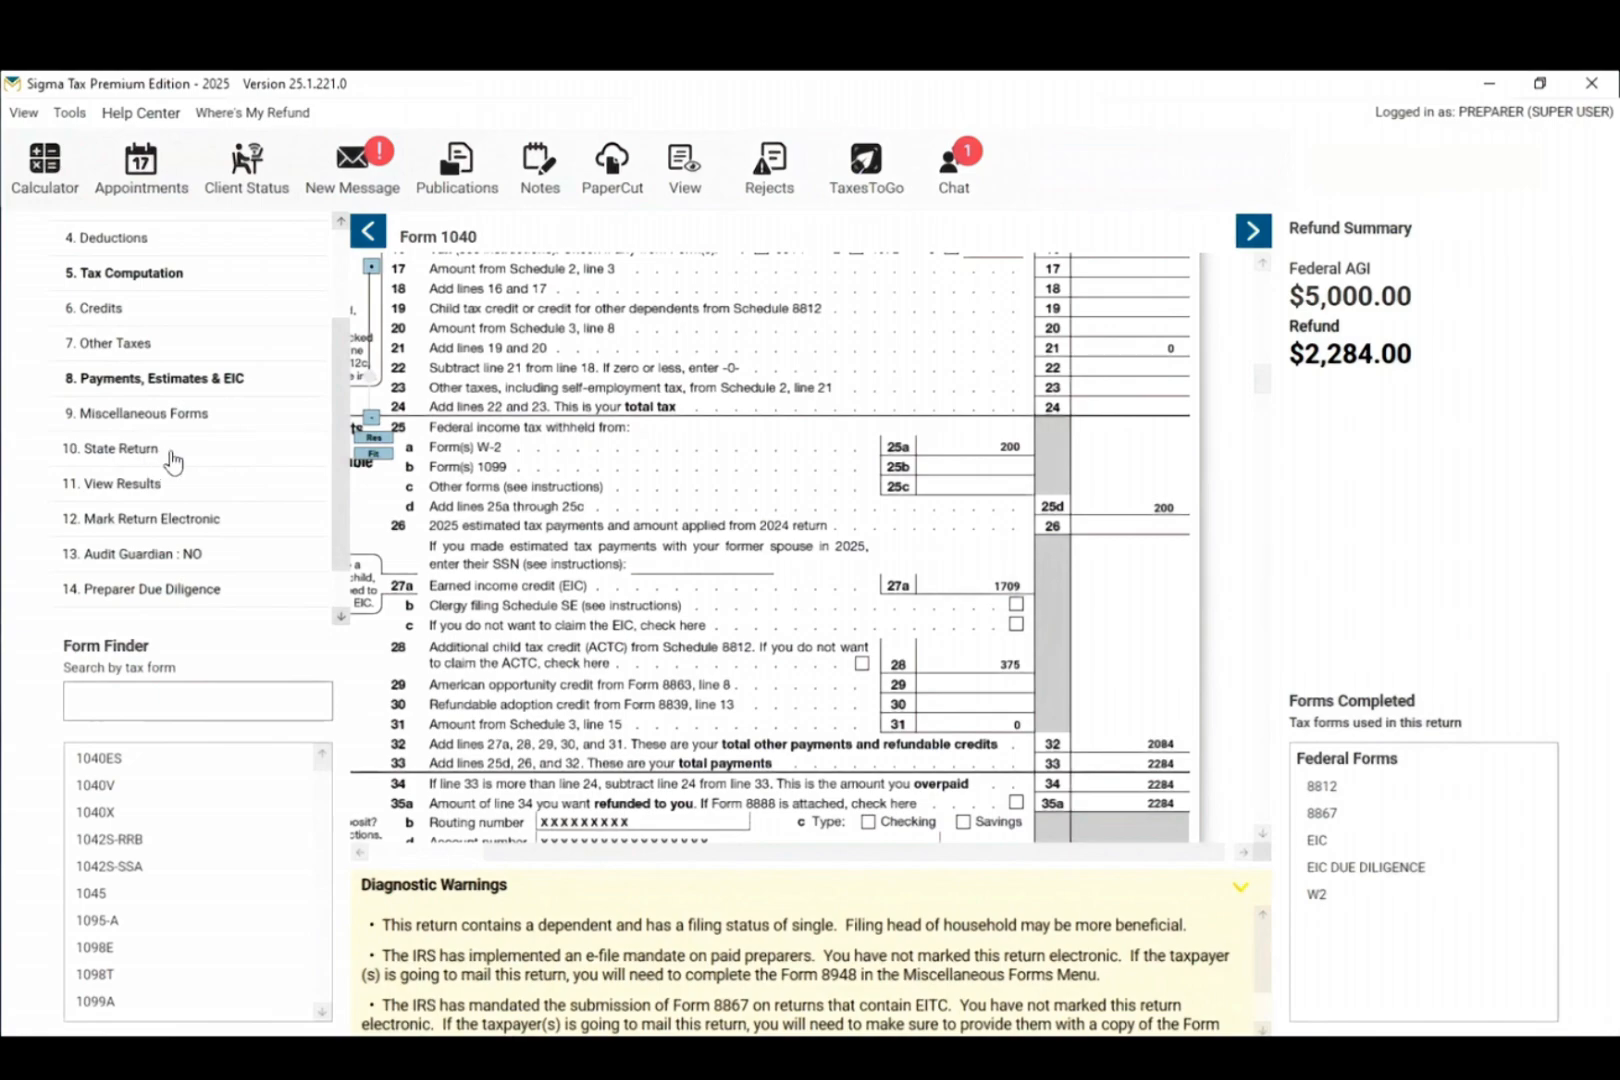
pyautogui.click(172, 457)
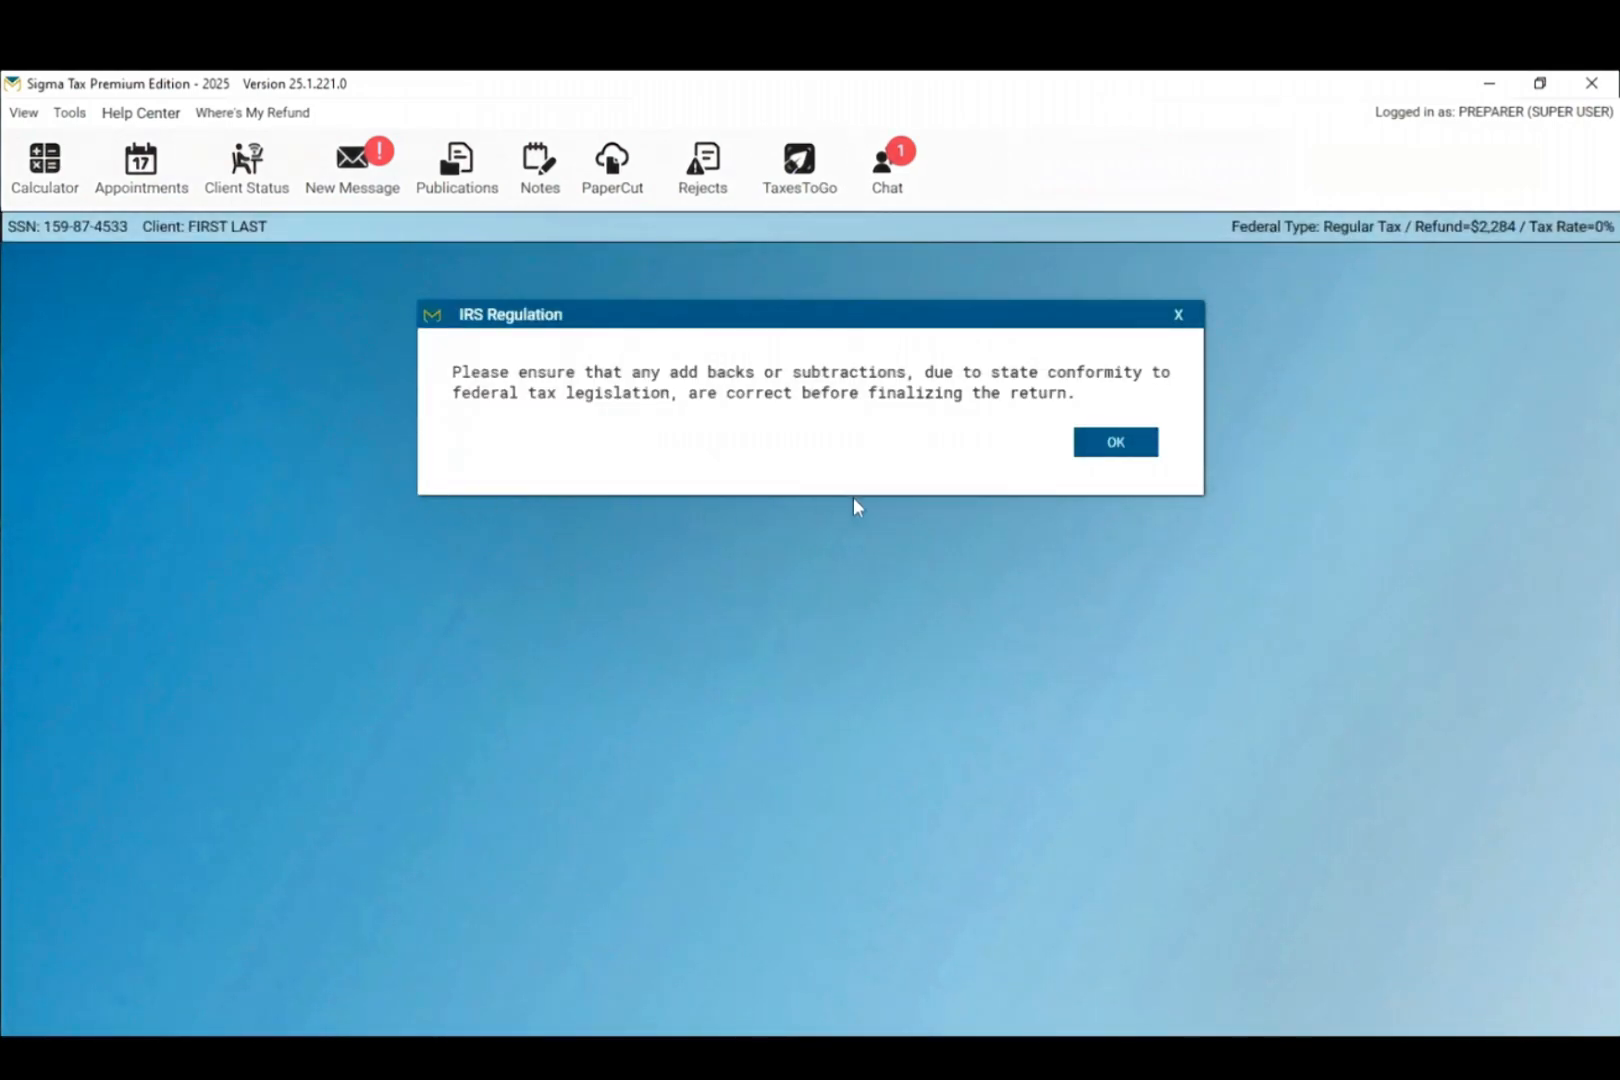
pyautogui.click(1116, 443)
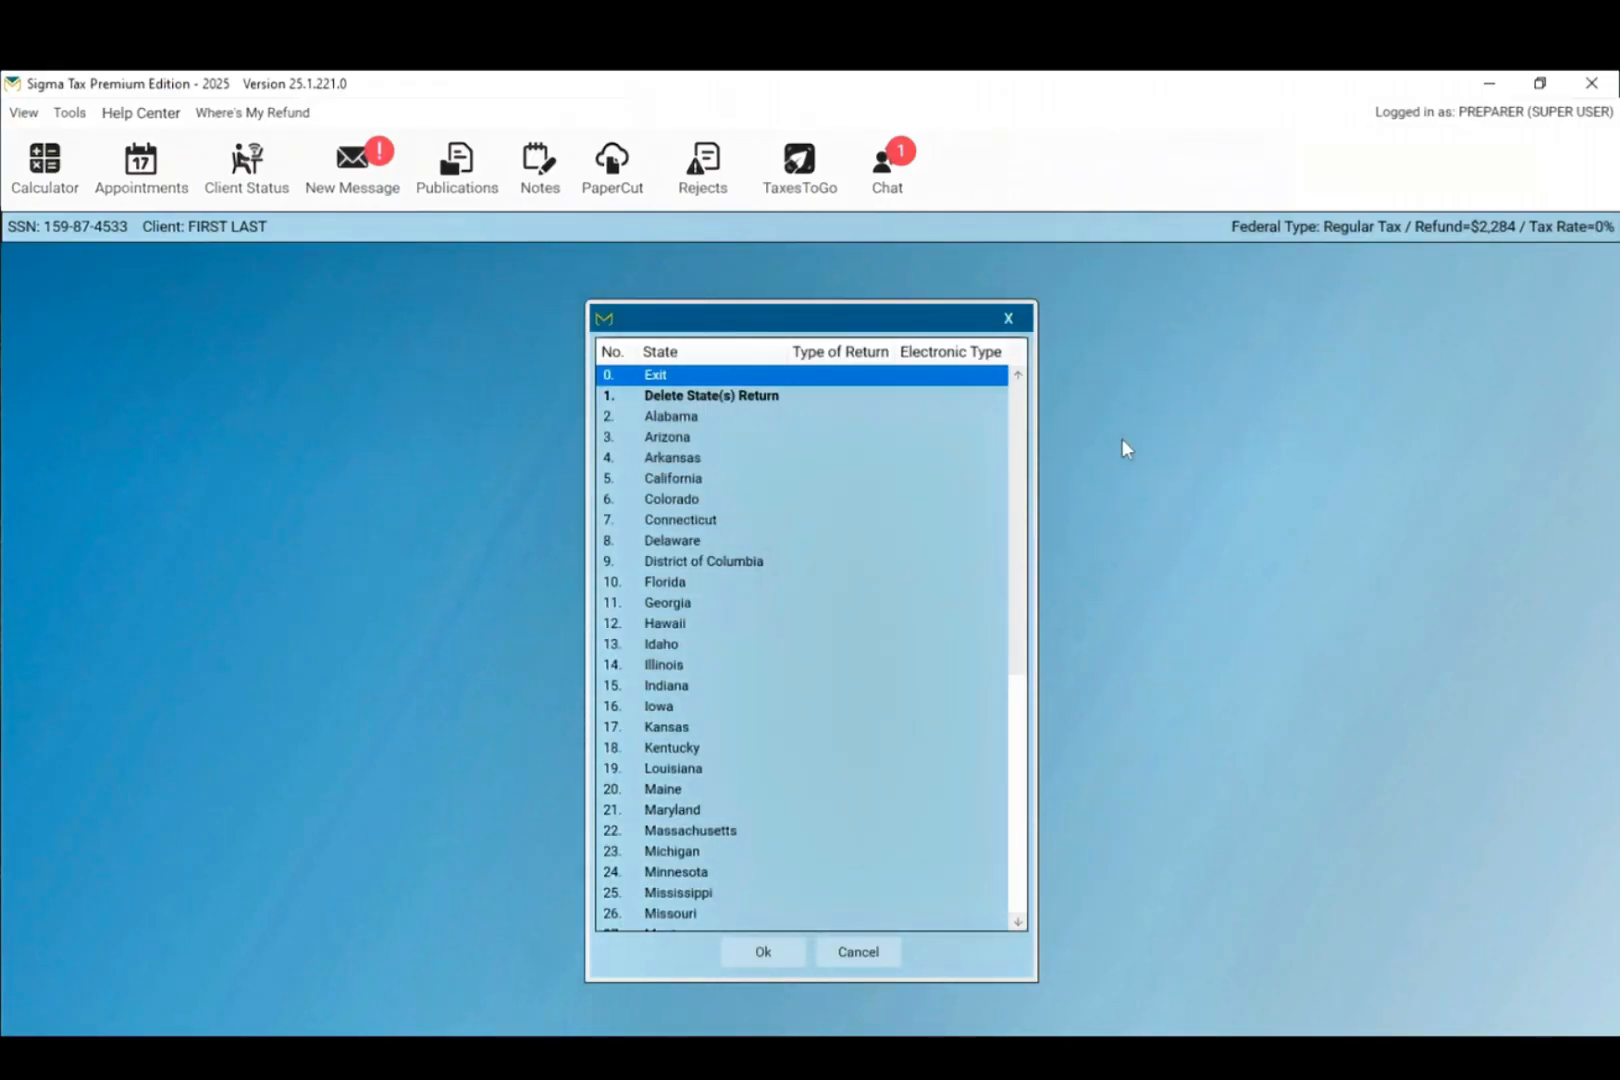
pyautogui.scroll(-4, 721, 530)
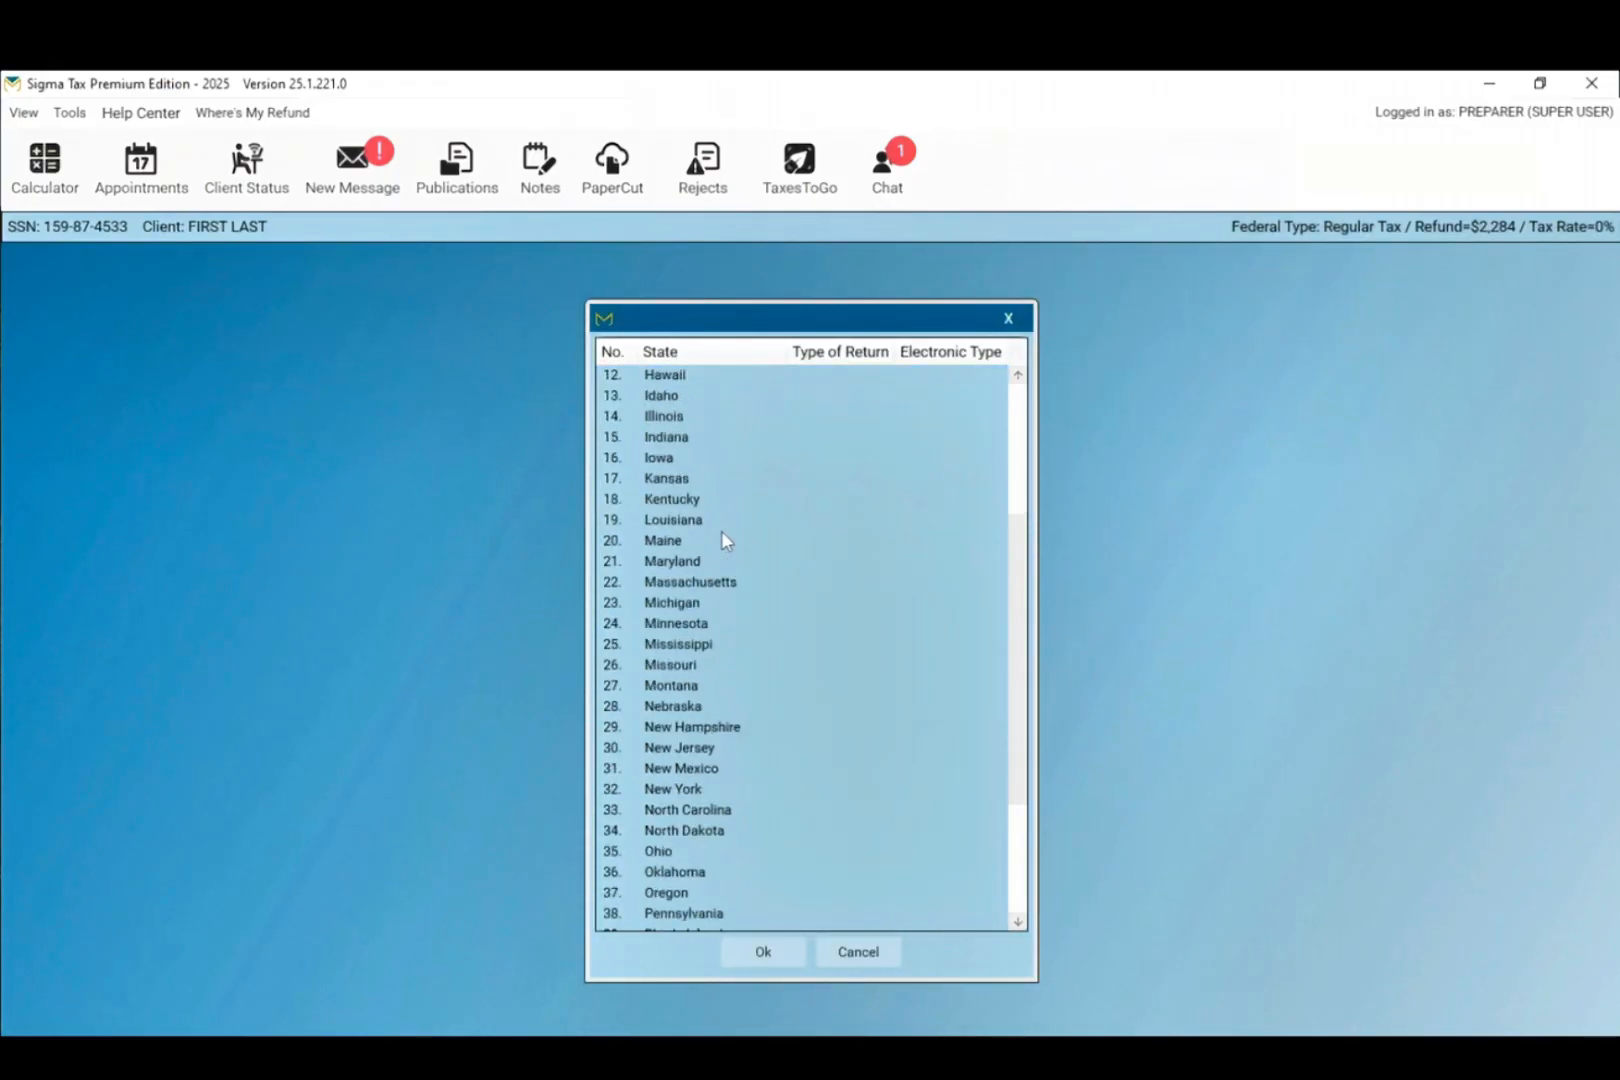
pyautogui.scroll(-2, 722, 533)
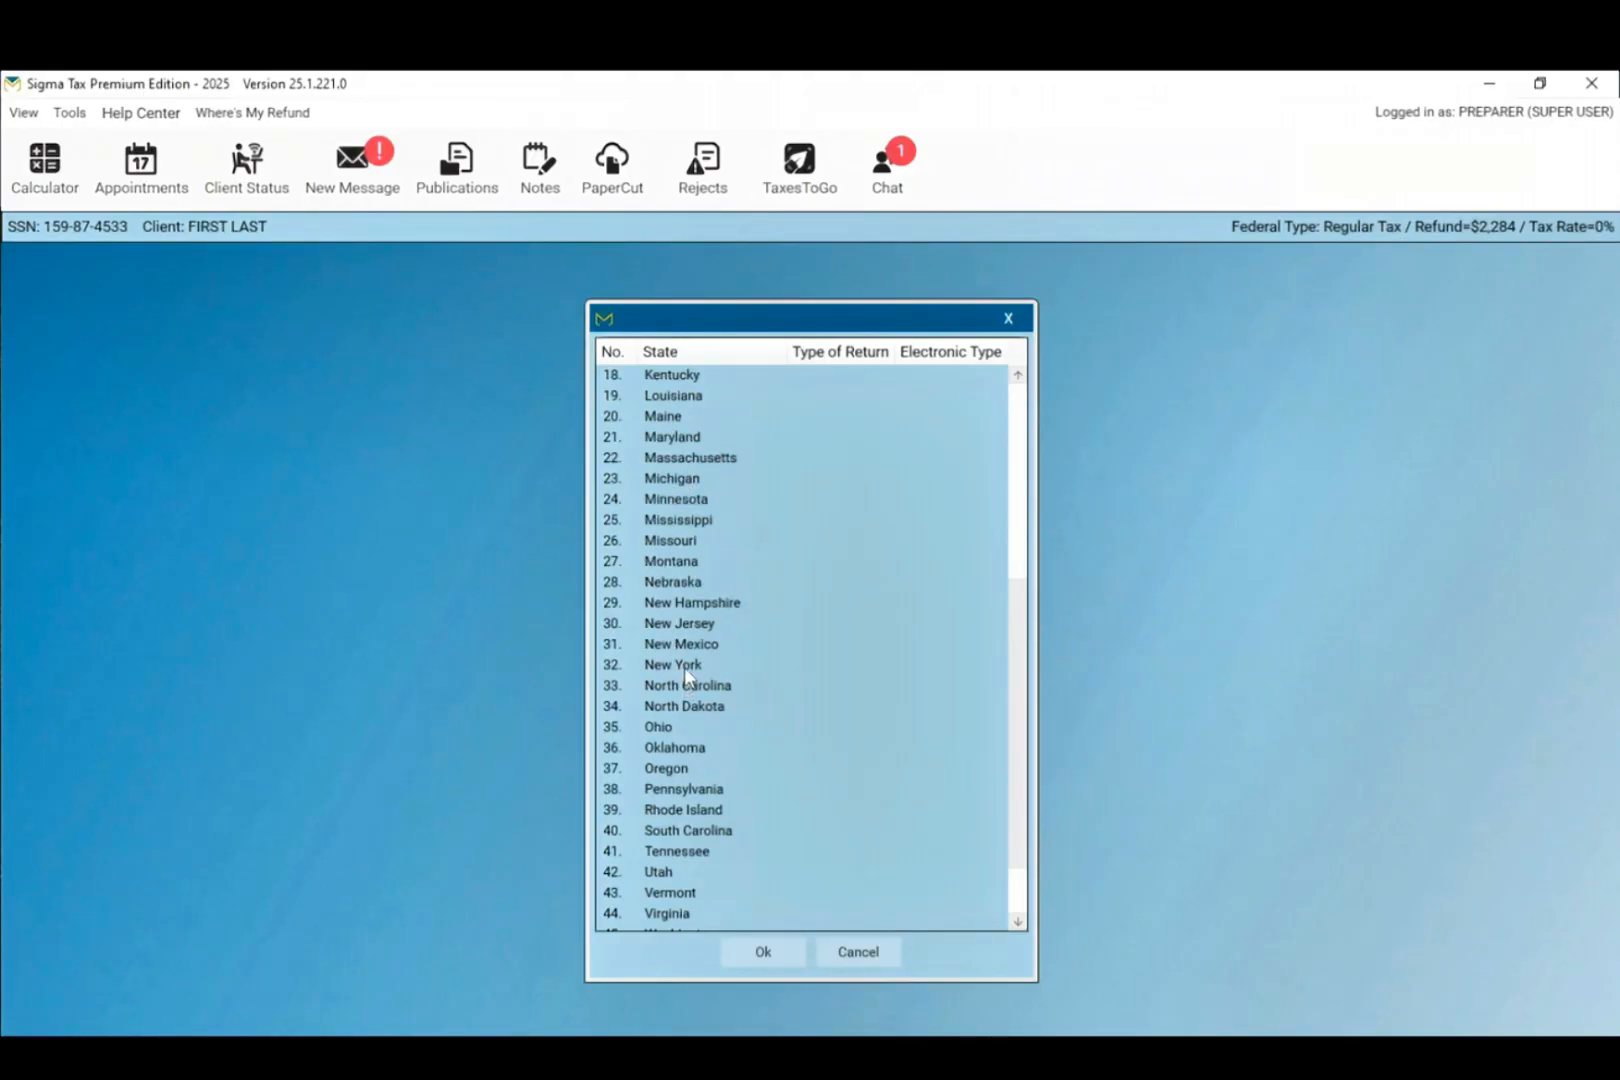
pyautogui.doubleClick(673, 726)
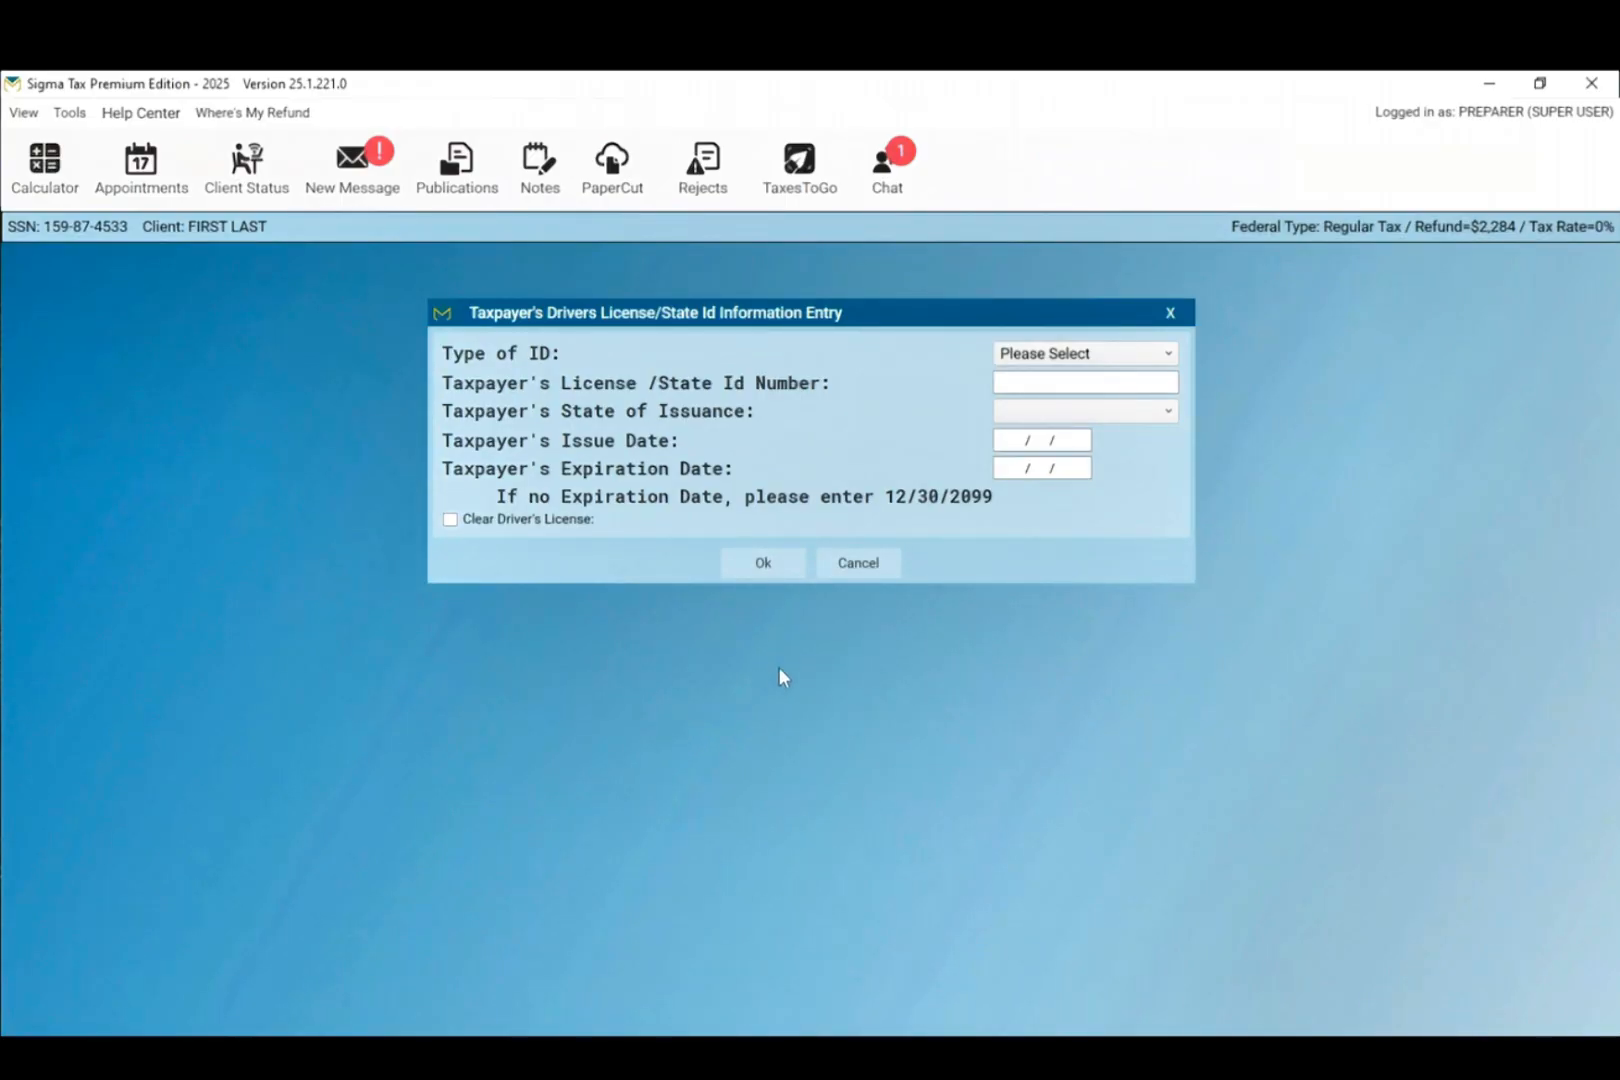
pyautogui.click(1066, 360)
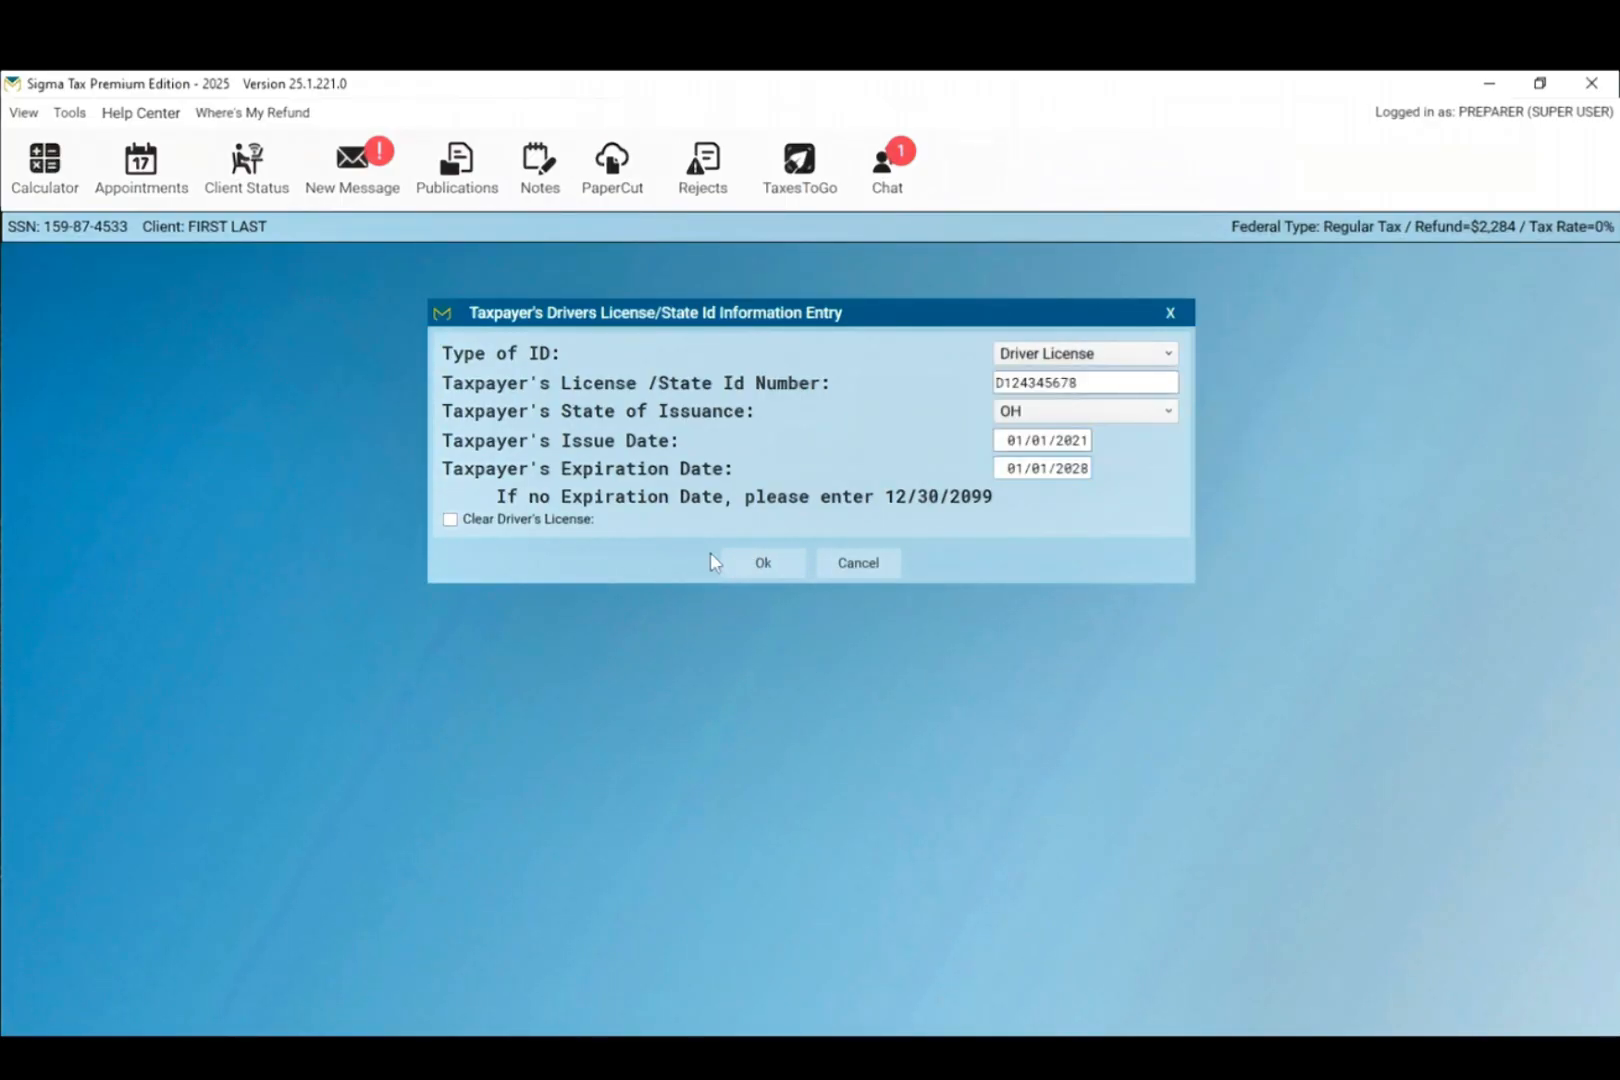
pyautogui.click(763, 566)
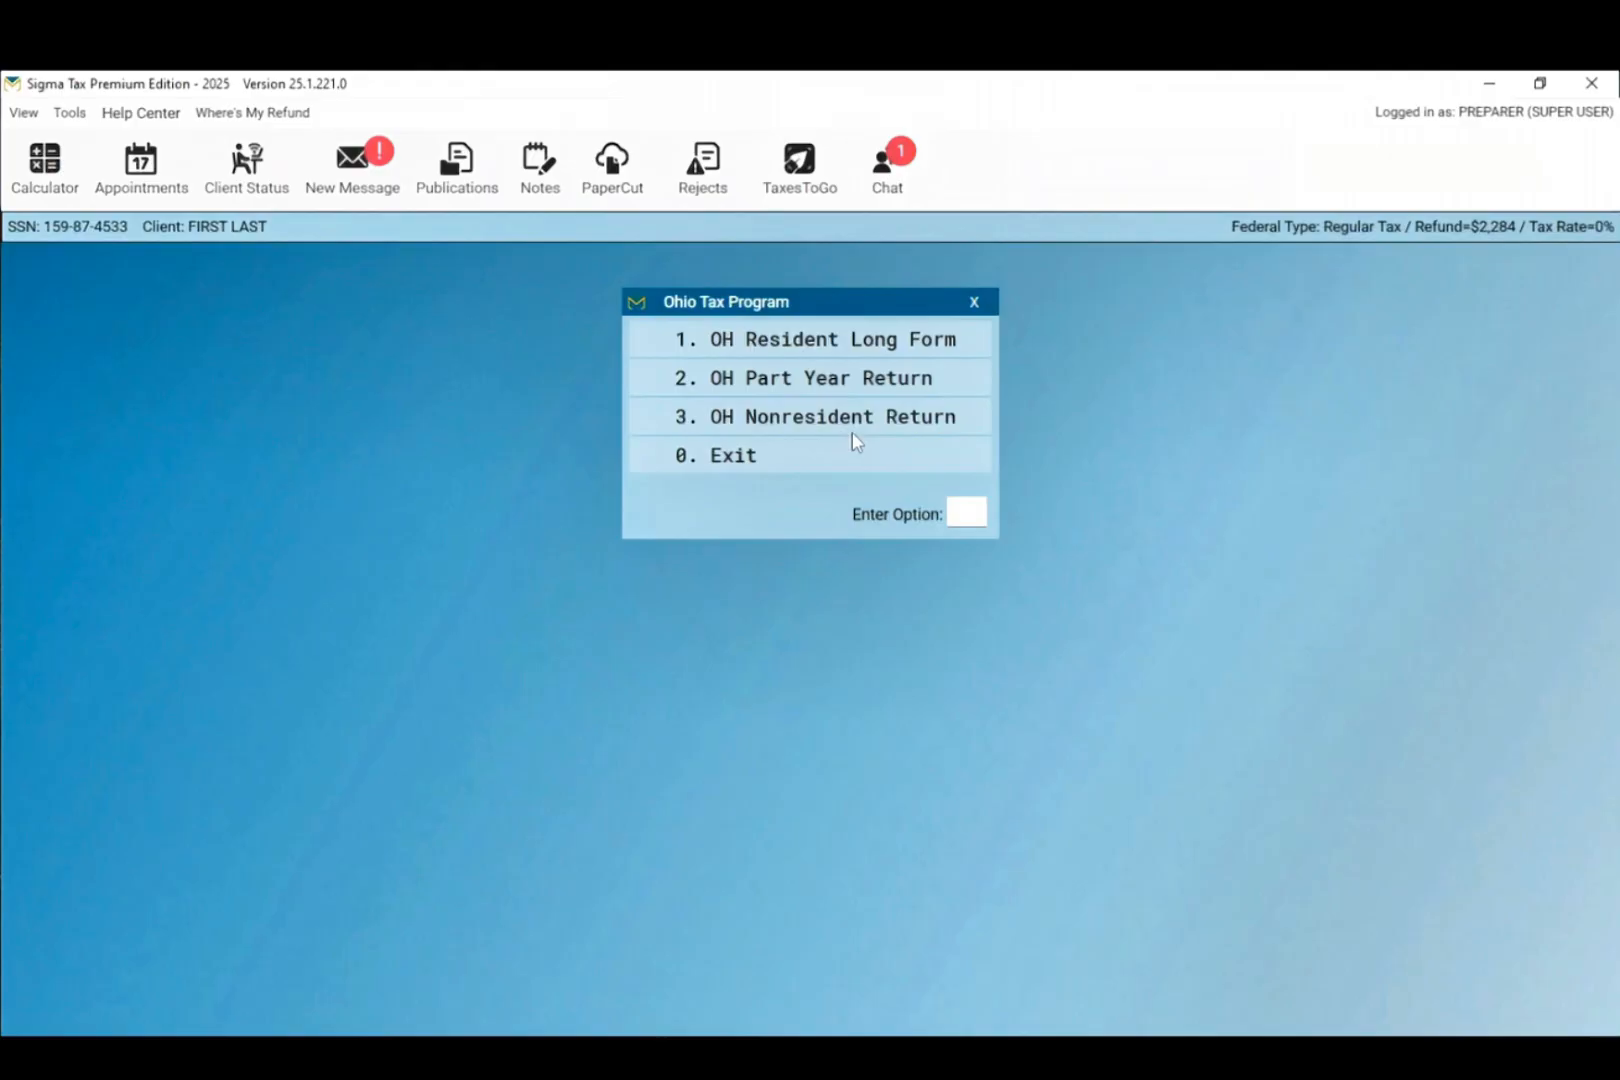
# Step: Choose OH Resident Long Form with Butler County and Hamilton CSD (00903) school district
pyautogui.click(826, 352)
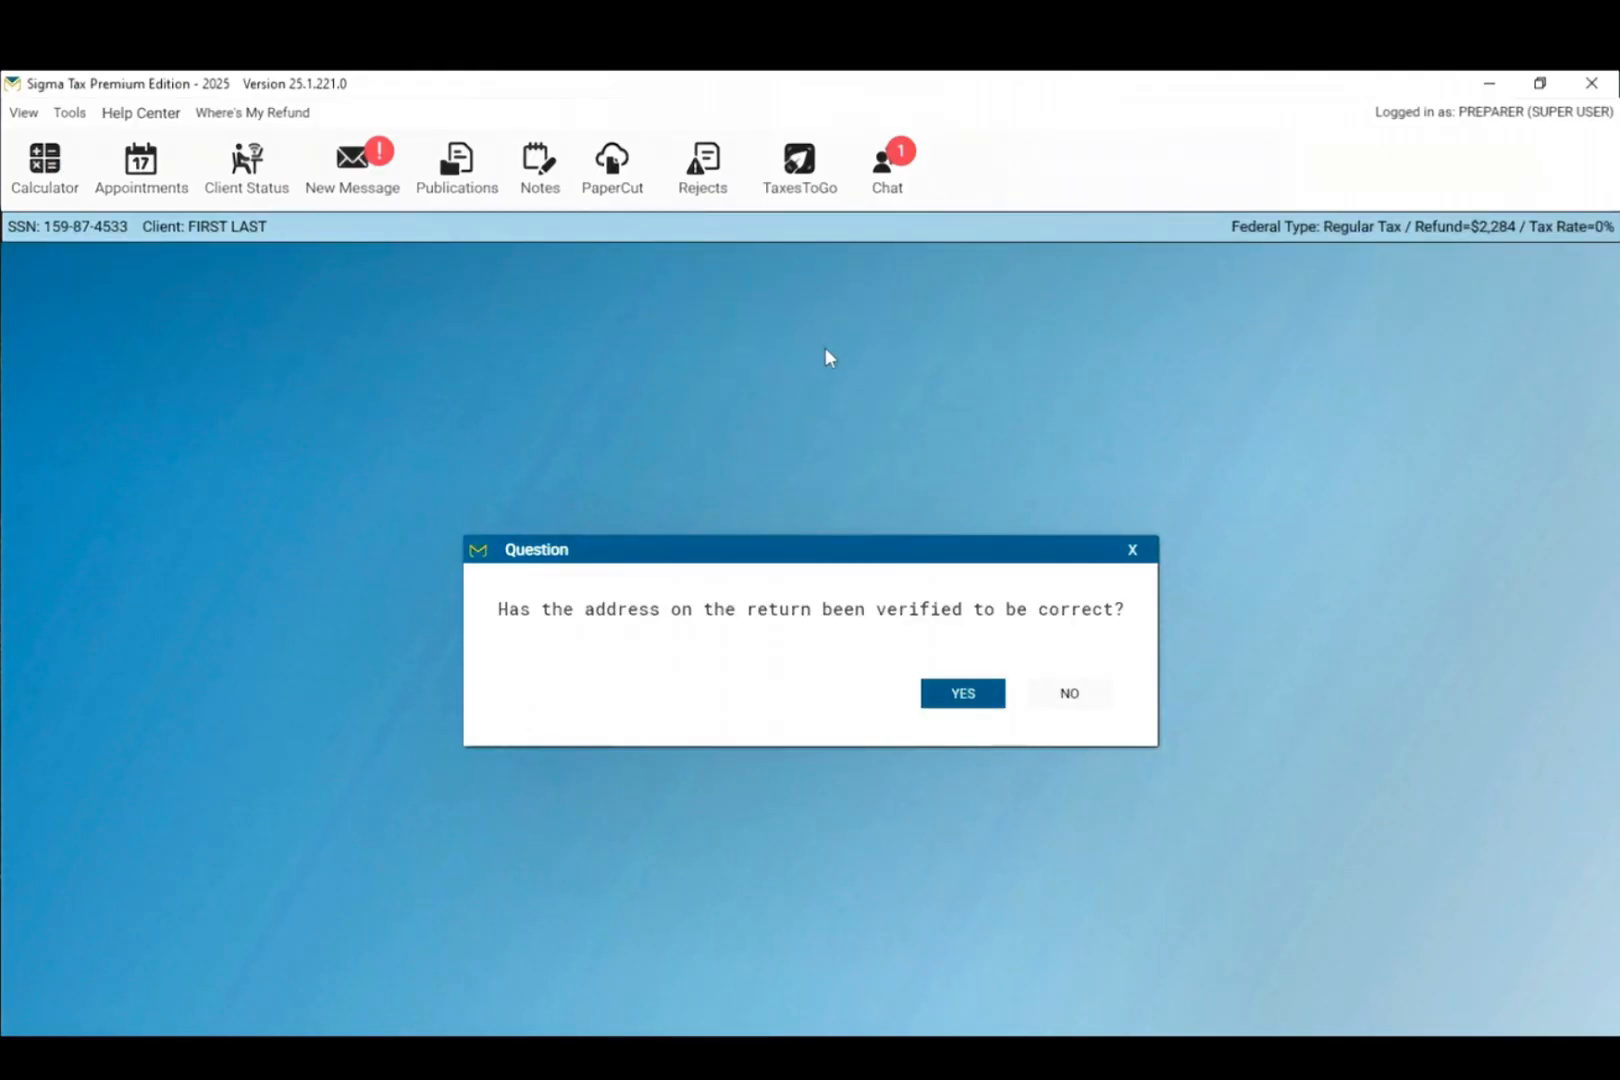
pyautogui.click(962, 700)
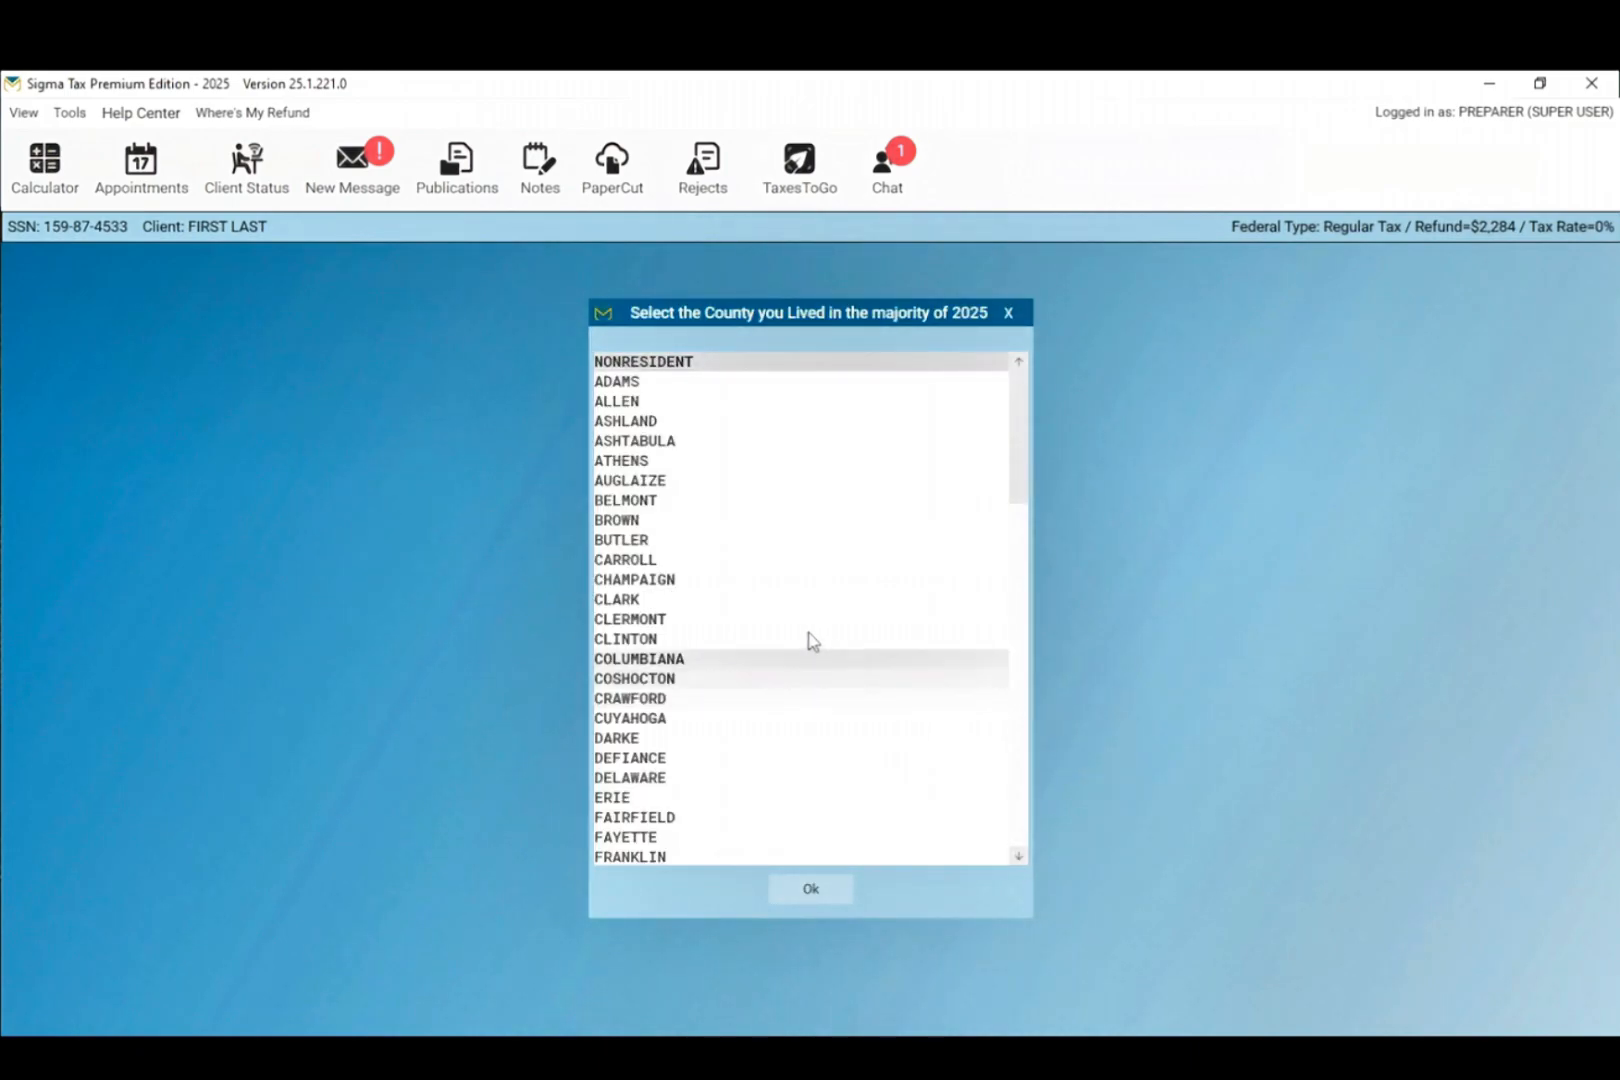
pyautogui.click(640, 540)
pyautogui.click(808, 888)
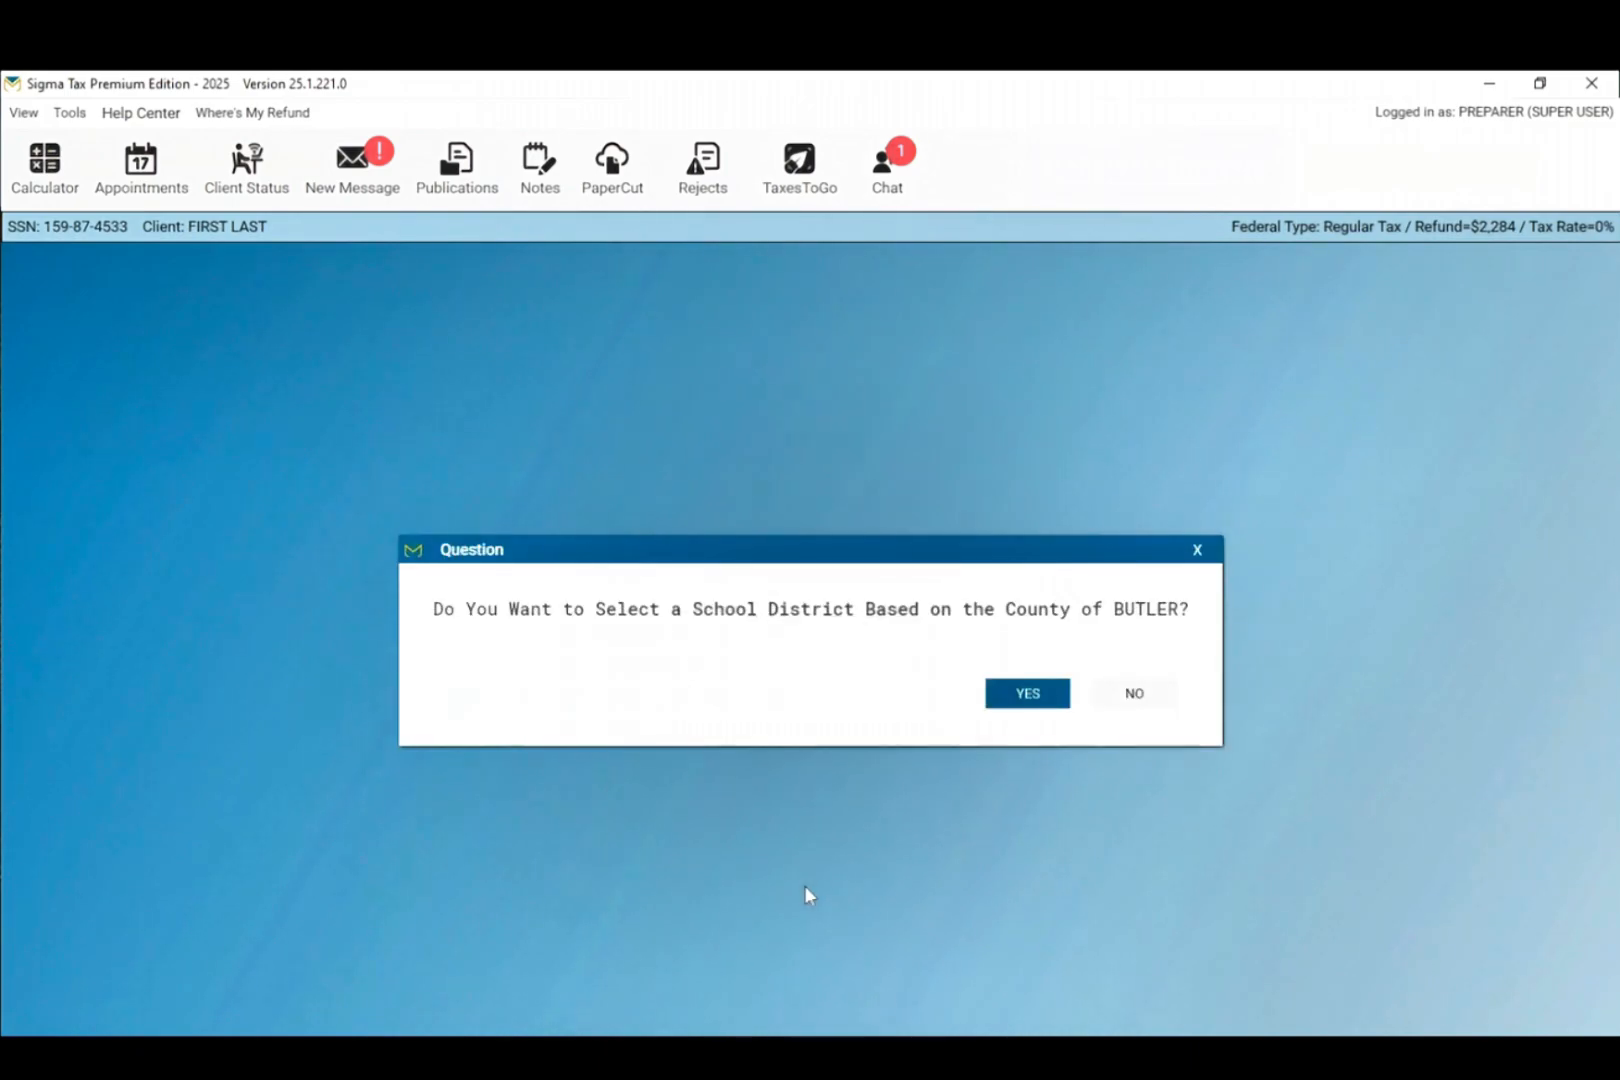
pyautogui.click(1030, 700)
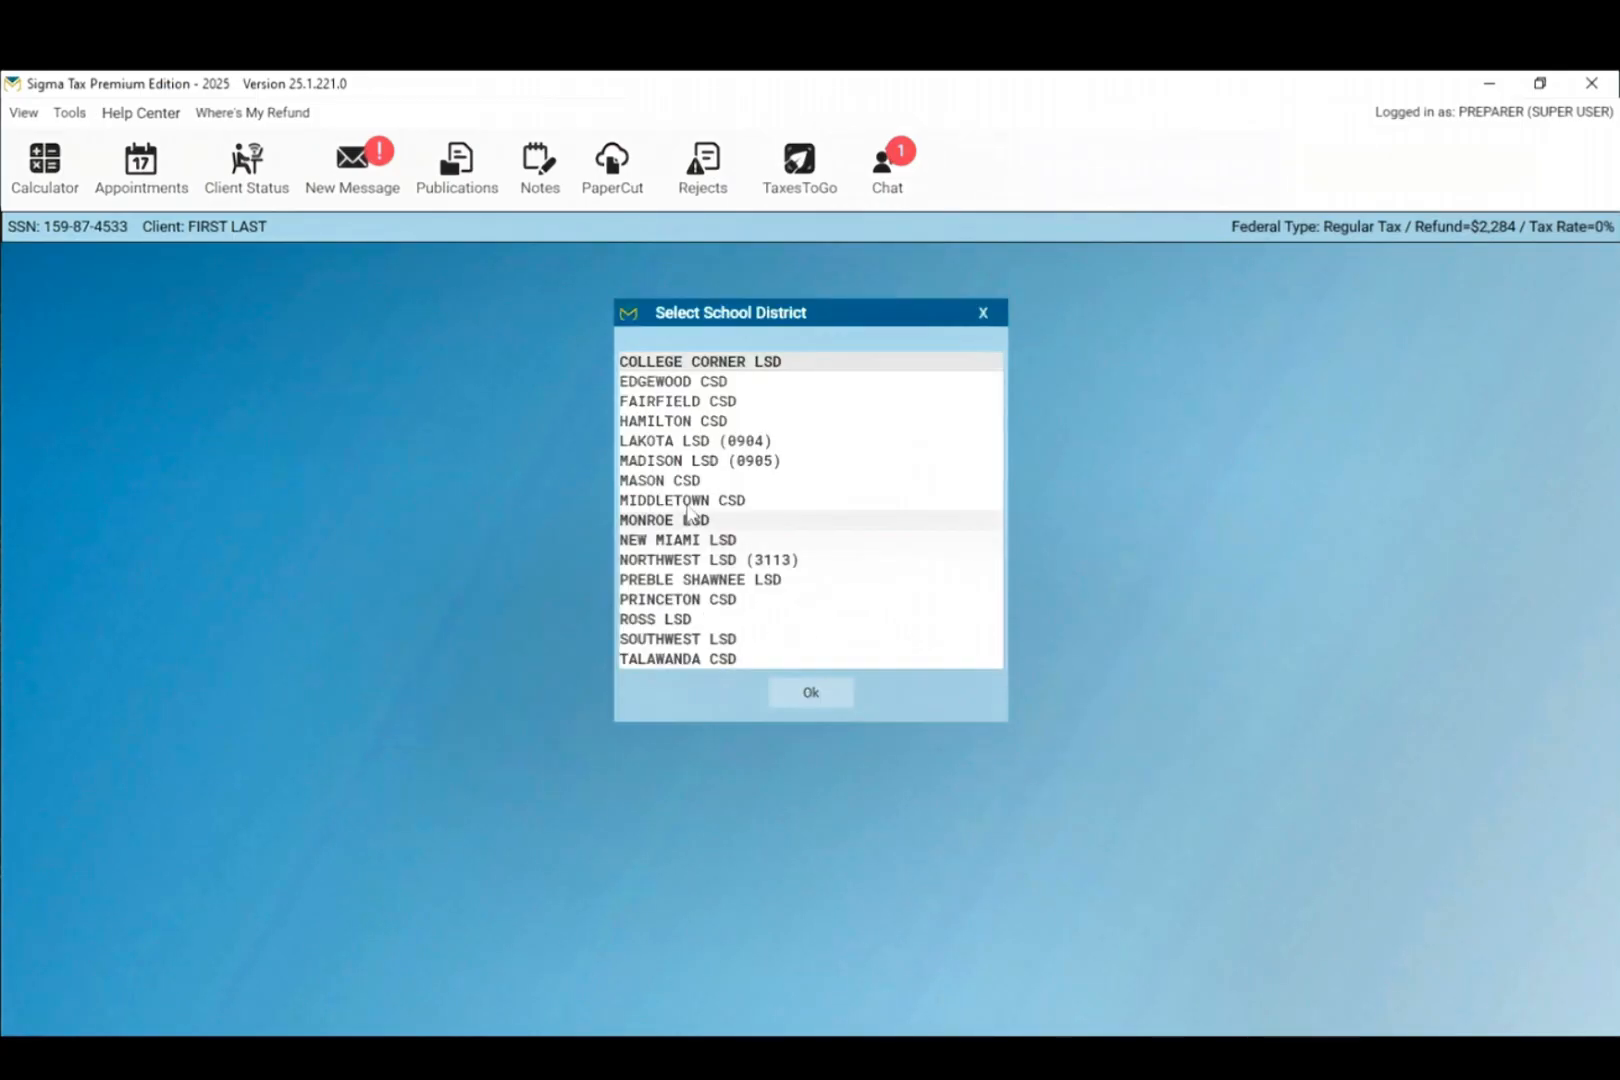
pyautogui.click(673, 421)
pyautogui.doubleClick(673, 421)
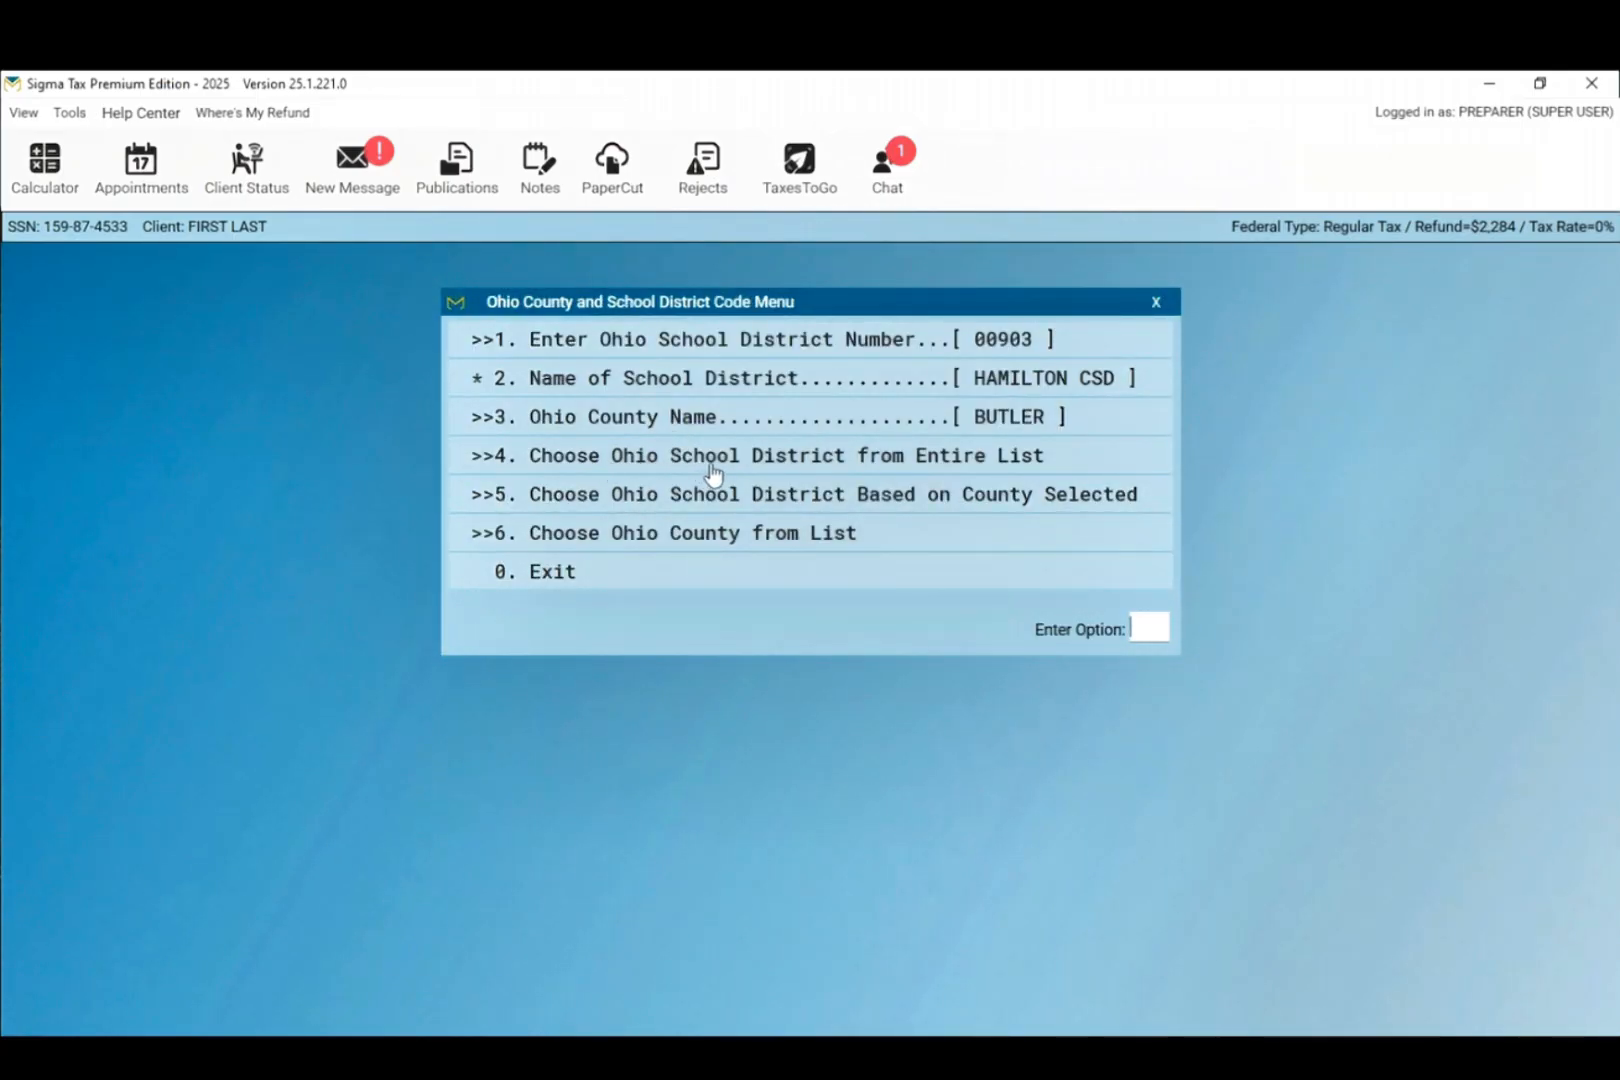
pyautogui.click(883, 580)
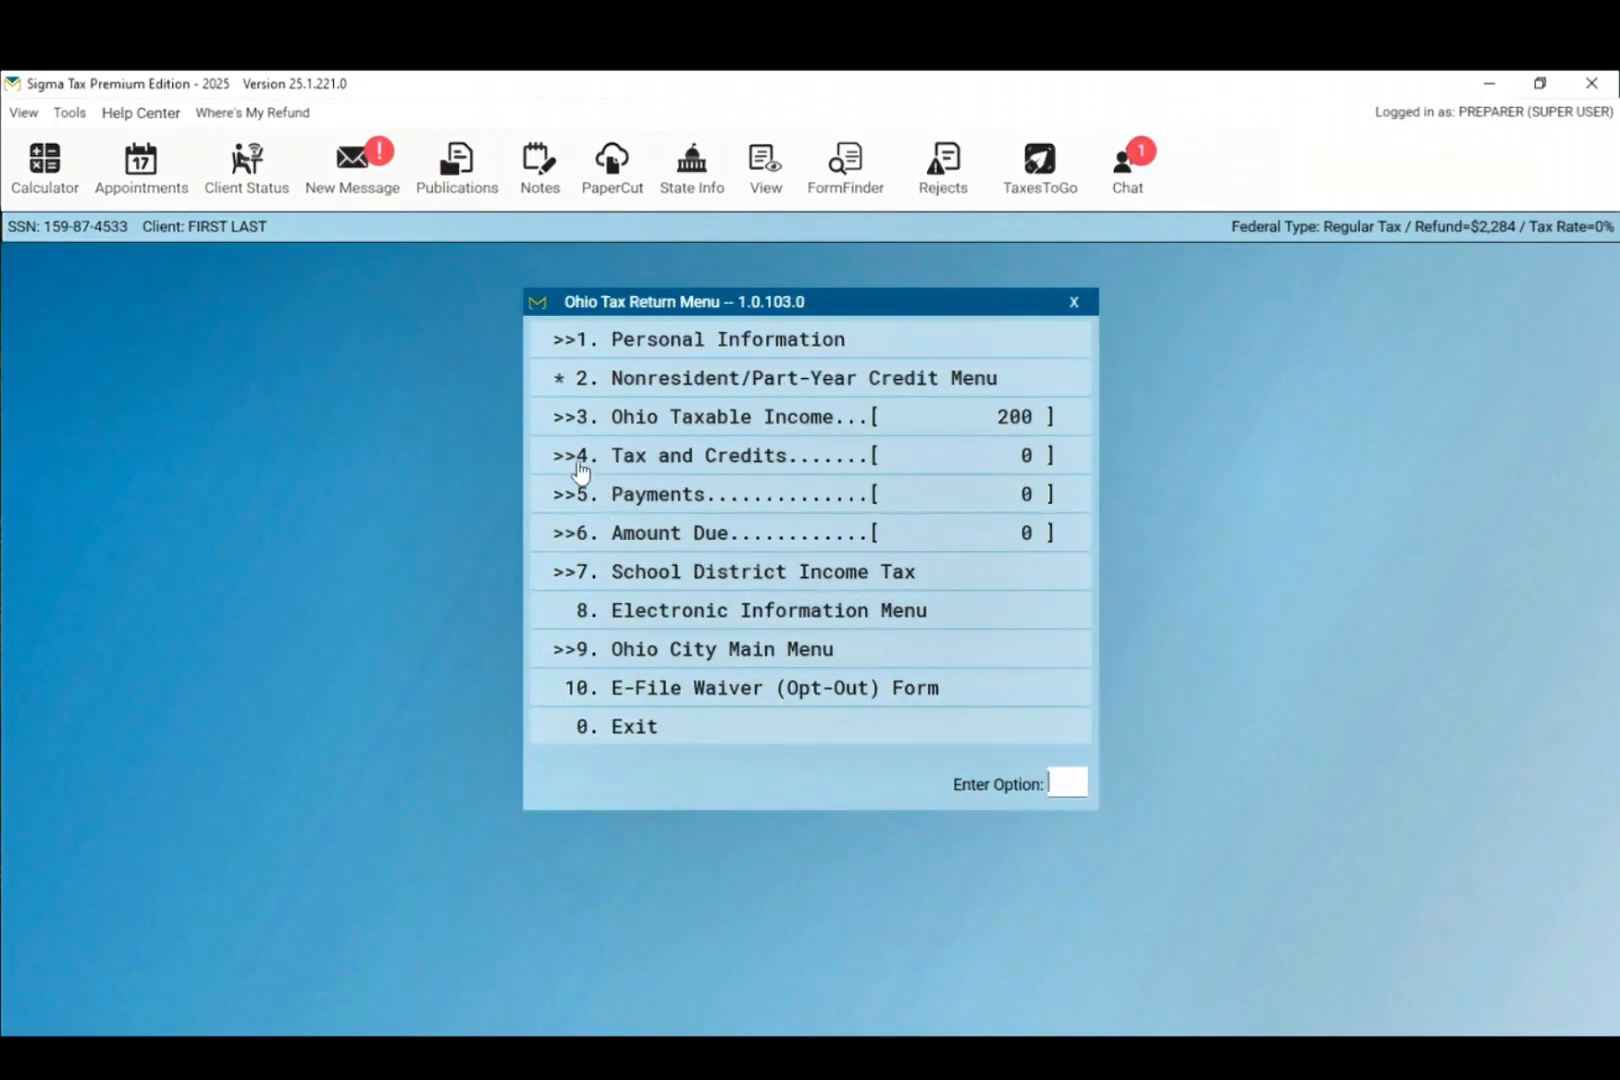
# Step: Review Ohio personal information and taxable income, then exit the state return back to Form 1040
pyautogui.click(603, 346)
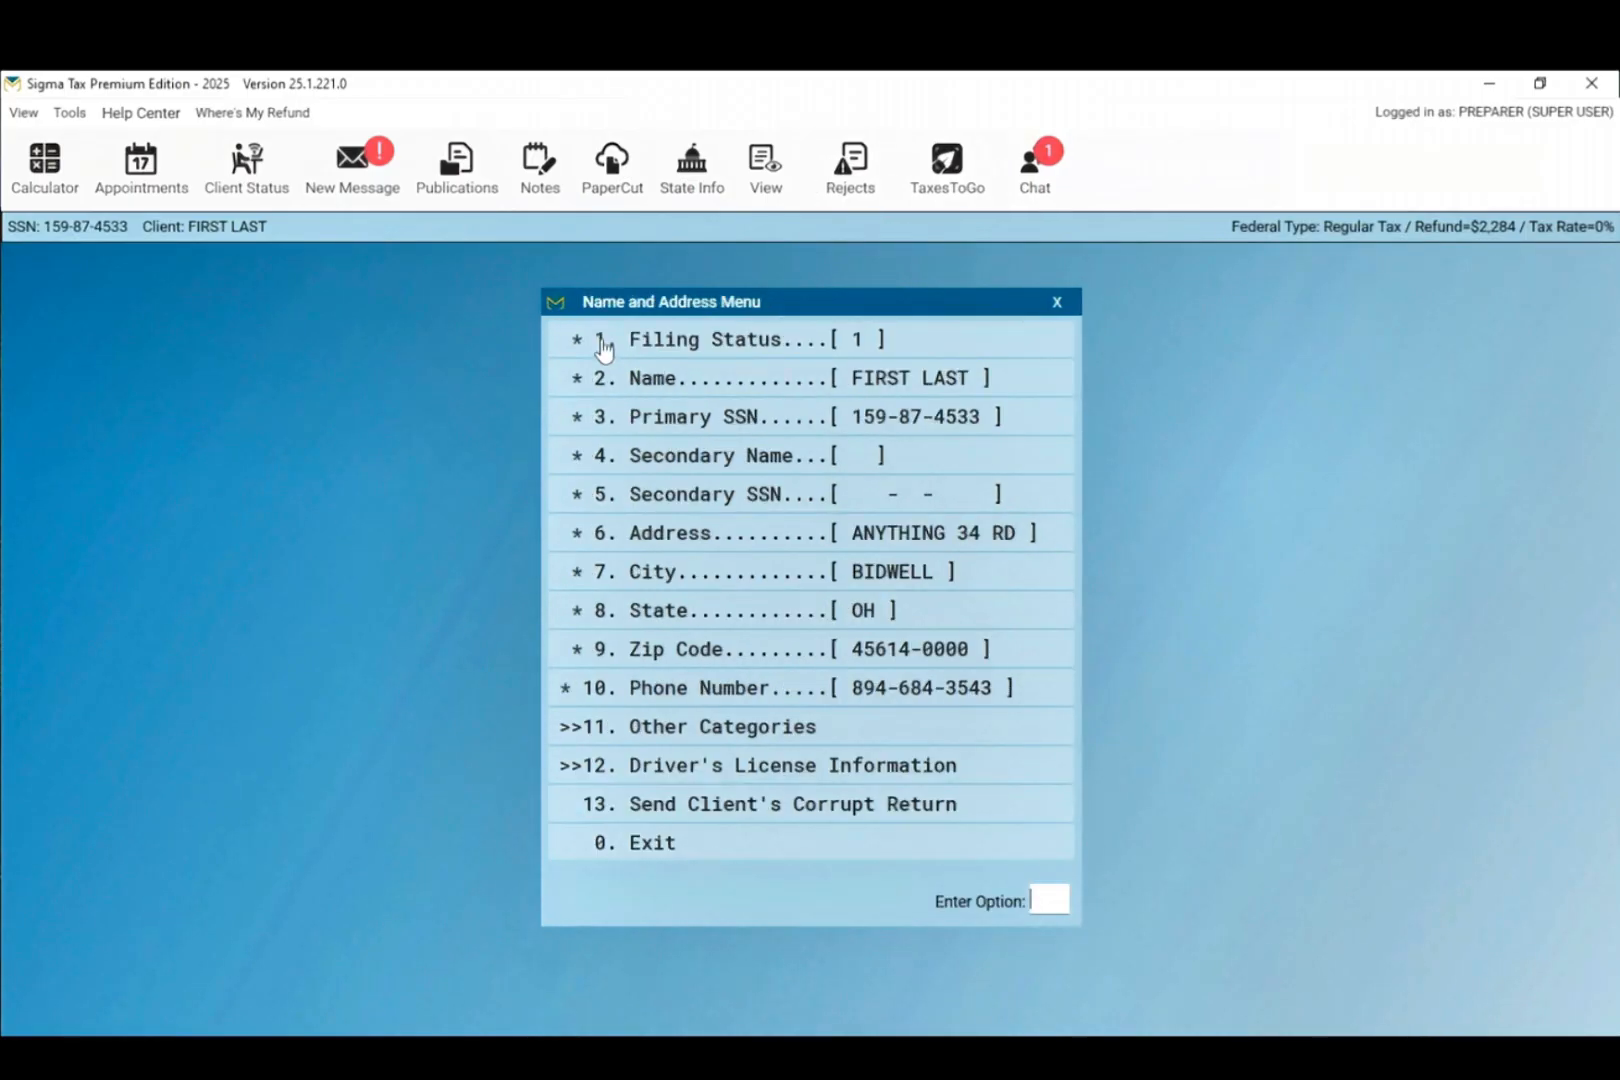
pyautogui.click(686, 852)
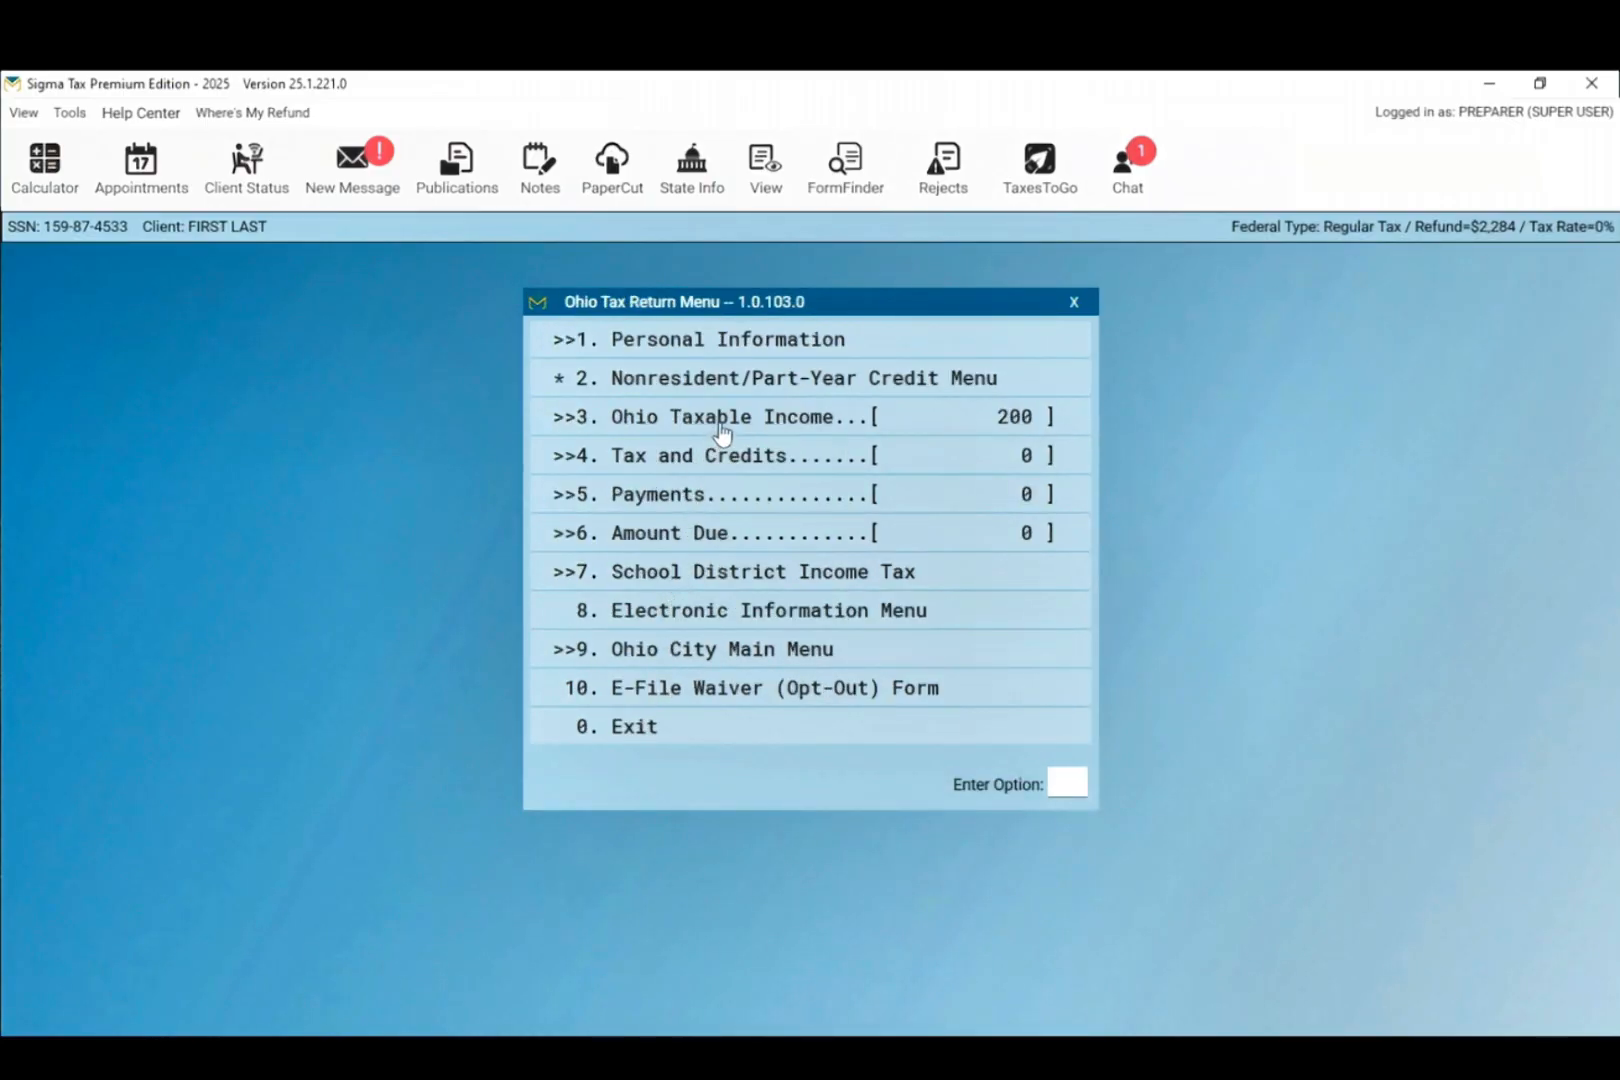
pyautogui.click(721, 428)
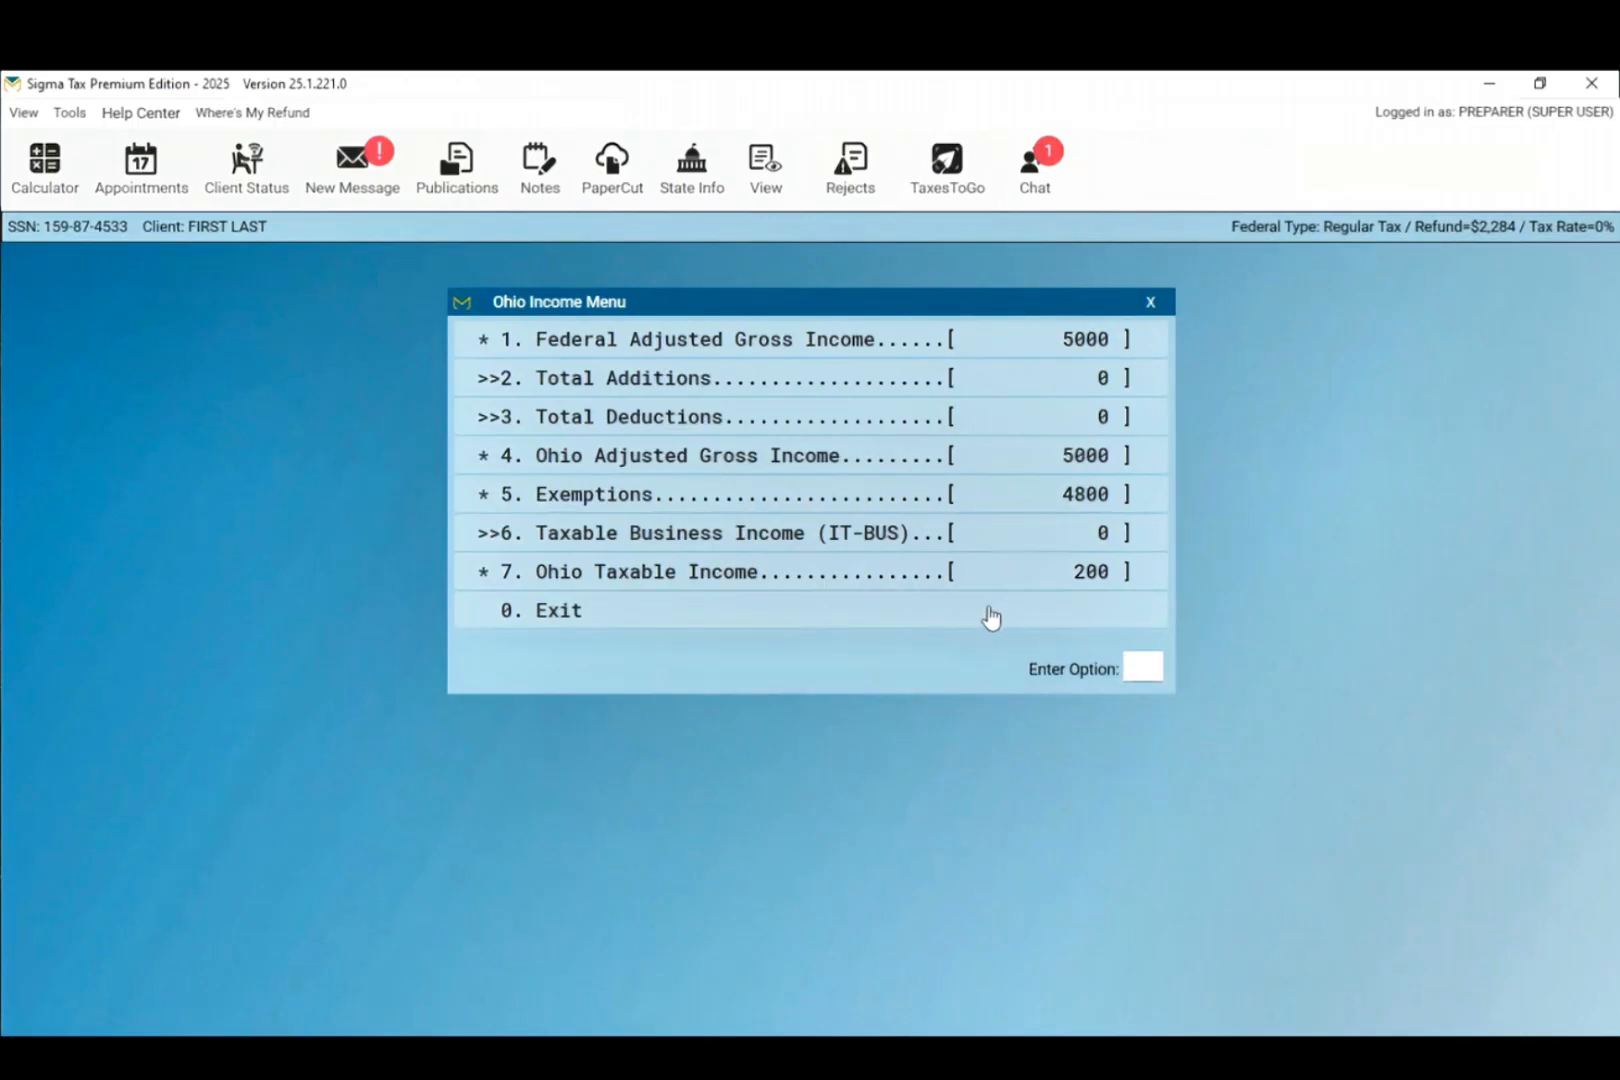
pyautogui.click(991, 617)
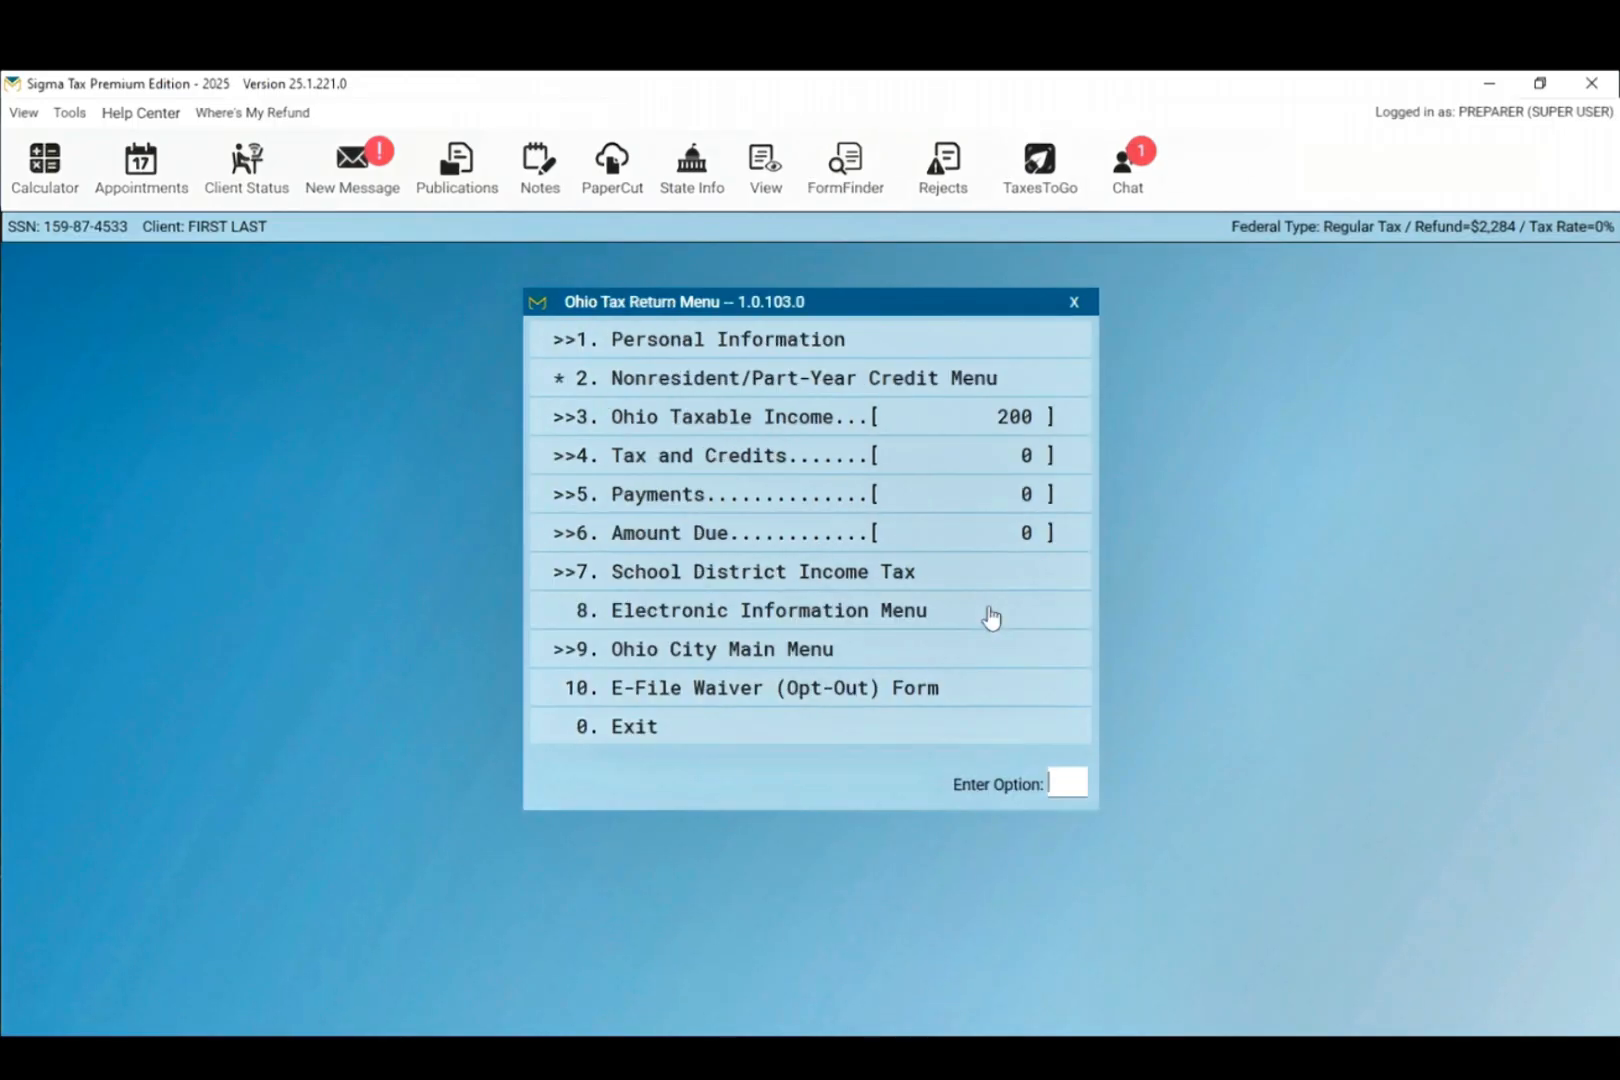
pyautogui.click(655, 731)
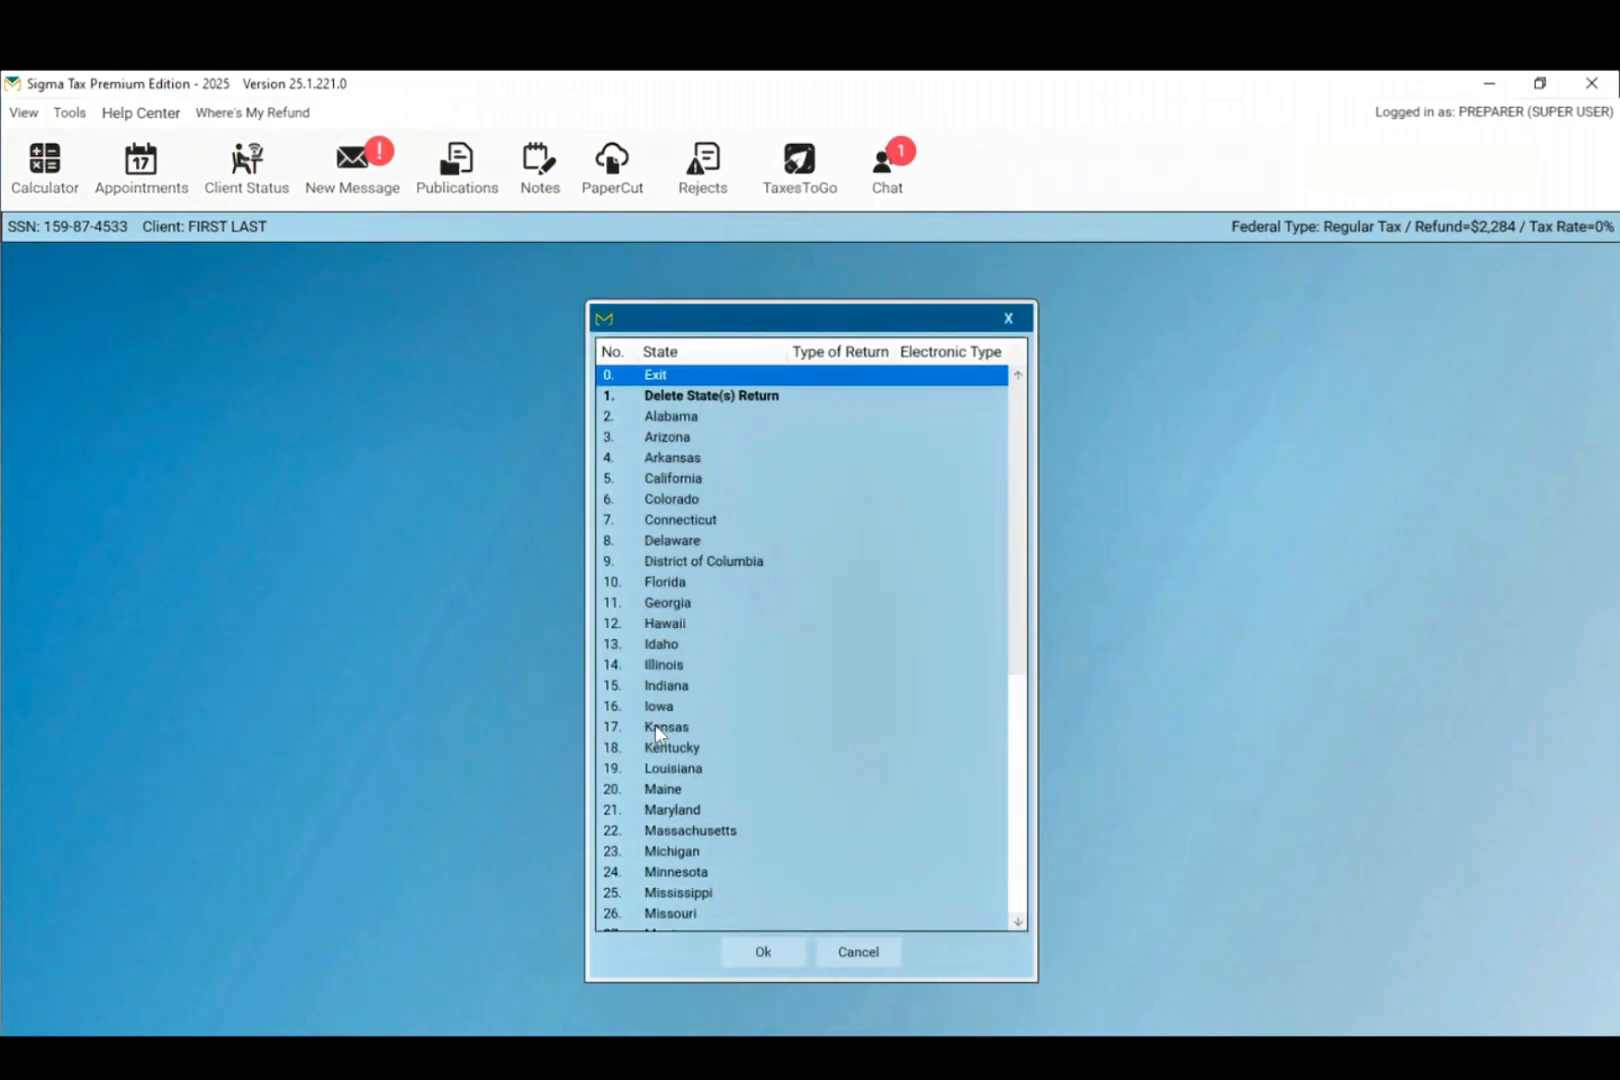
pyautogui.click(855, 958)
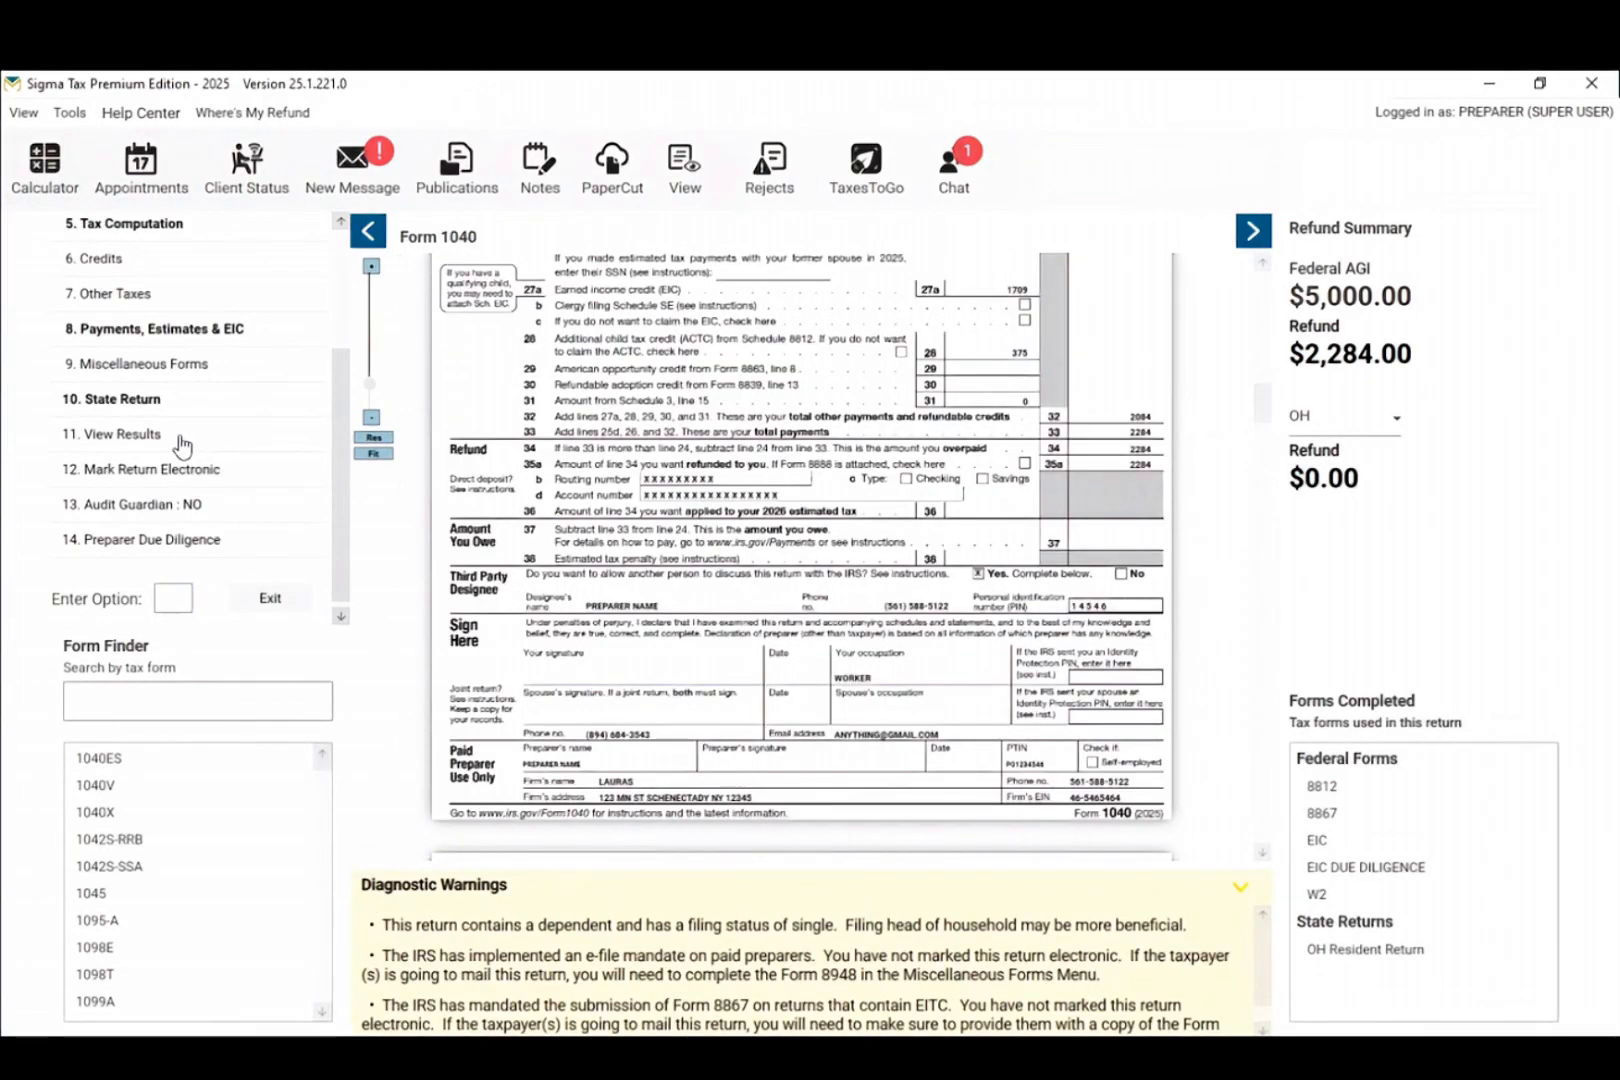
# Step: Print one federal and state copy of the return to PDF
pyautogui.click(126, 436)
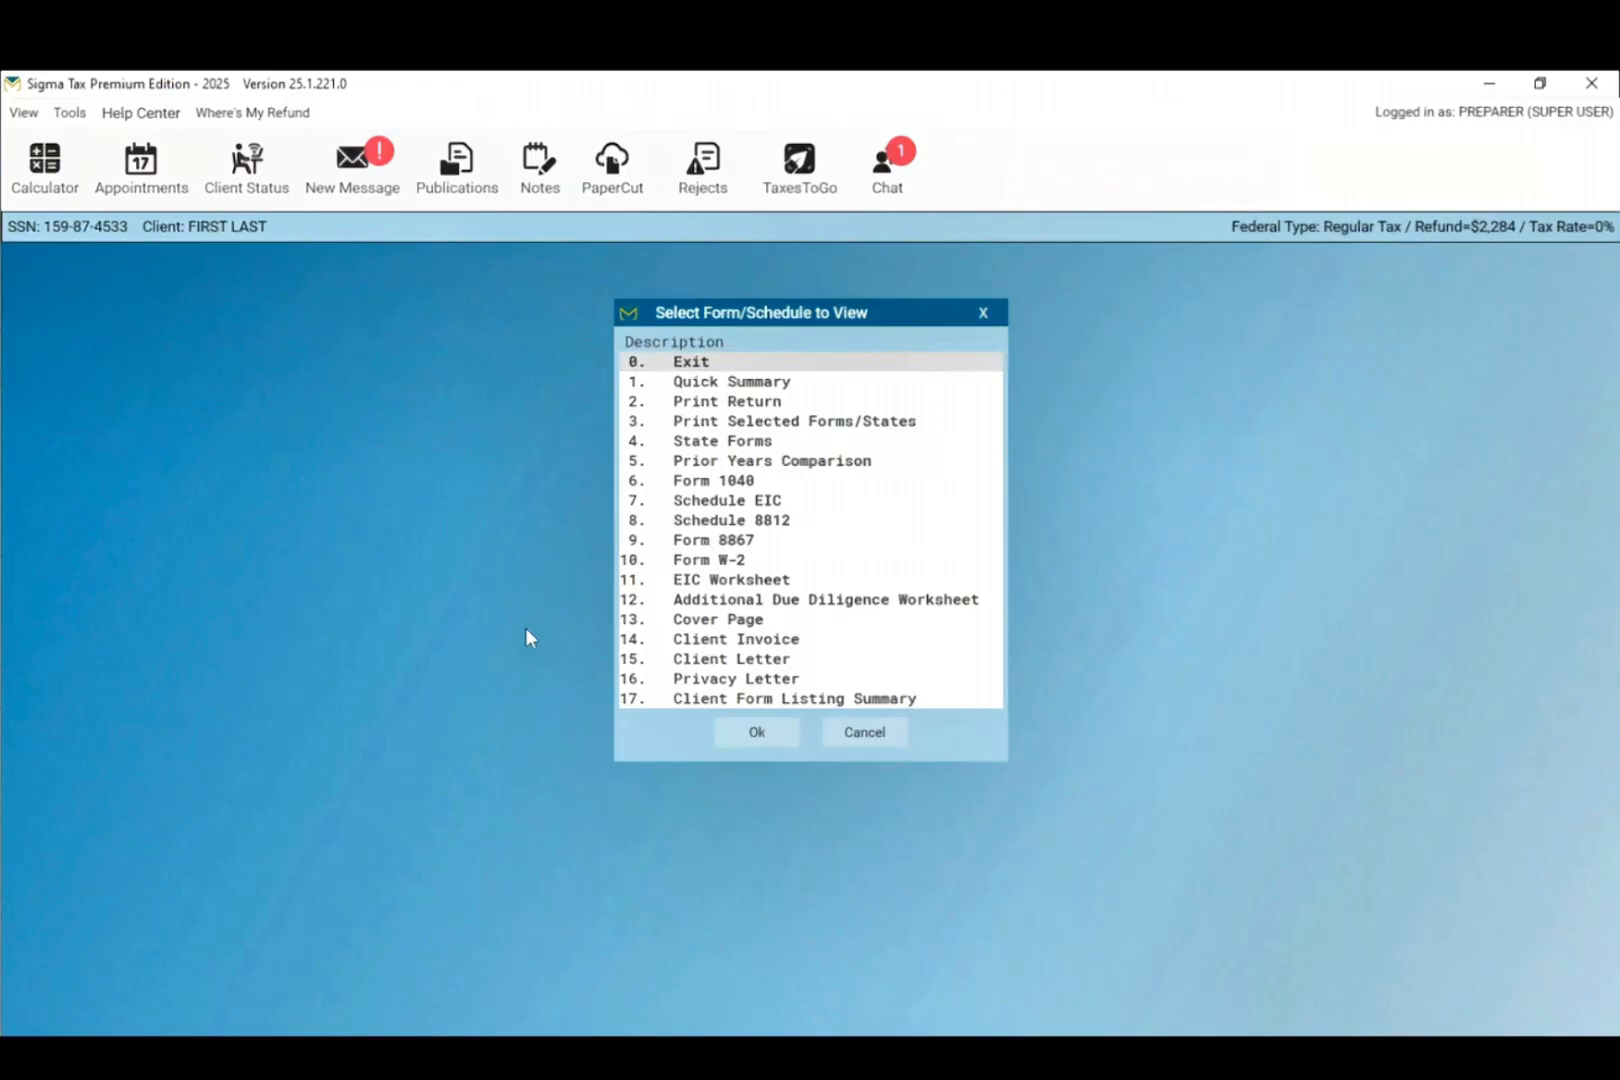
pyautogui.doubleClick(790, 401)
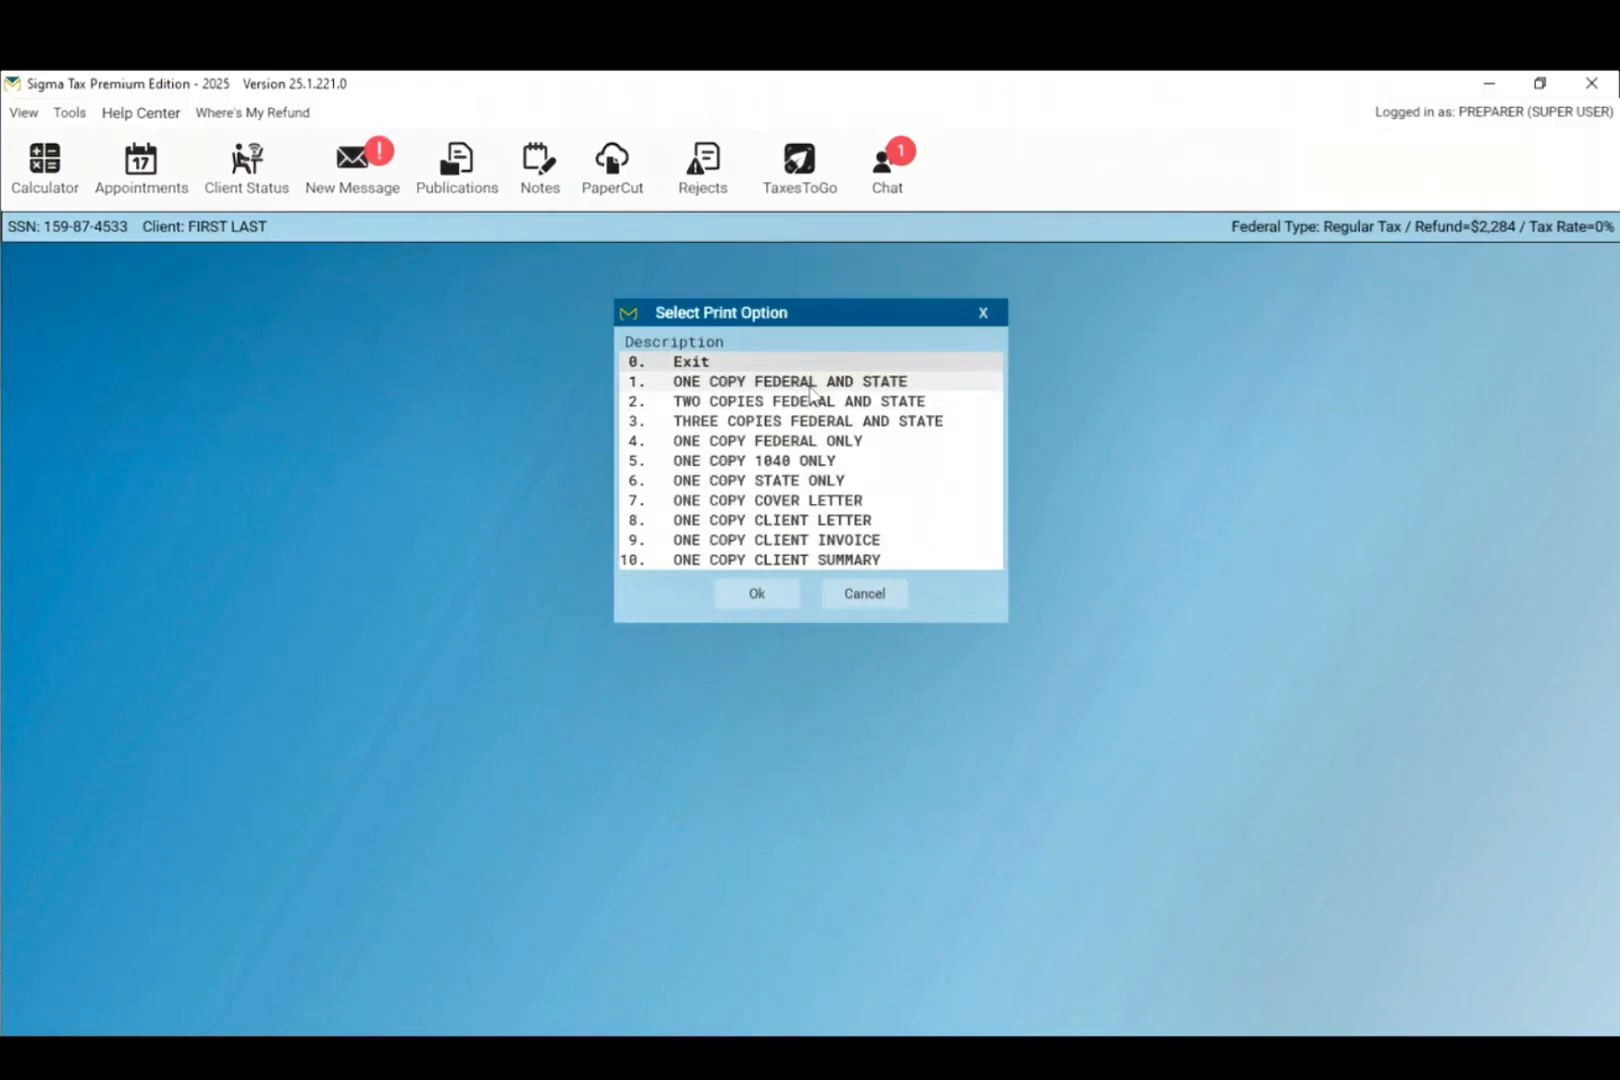
pyautogui.doubleClick(947, 383)
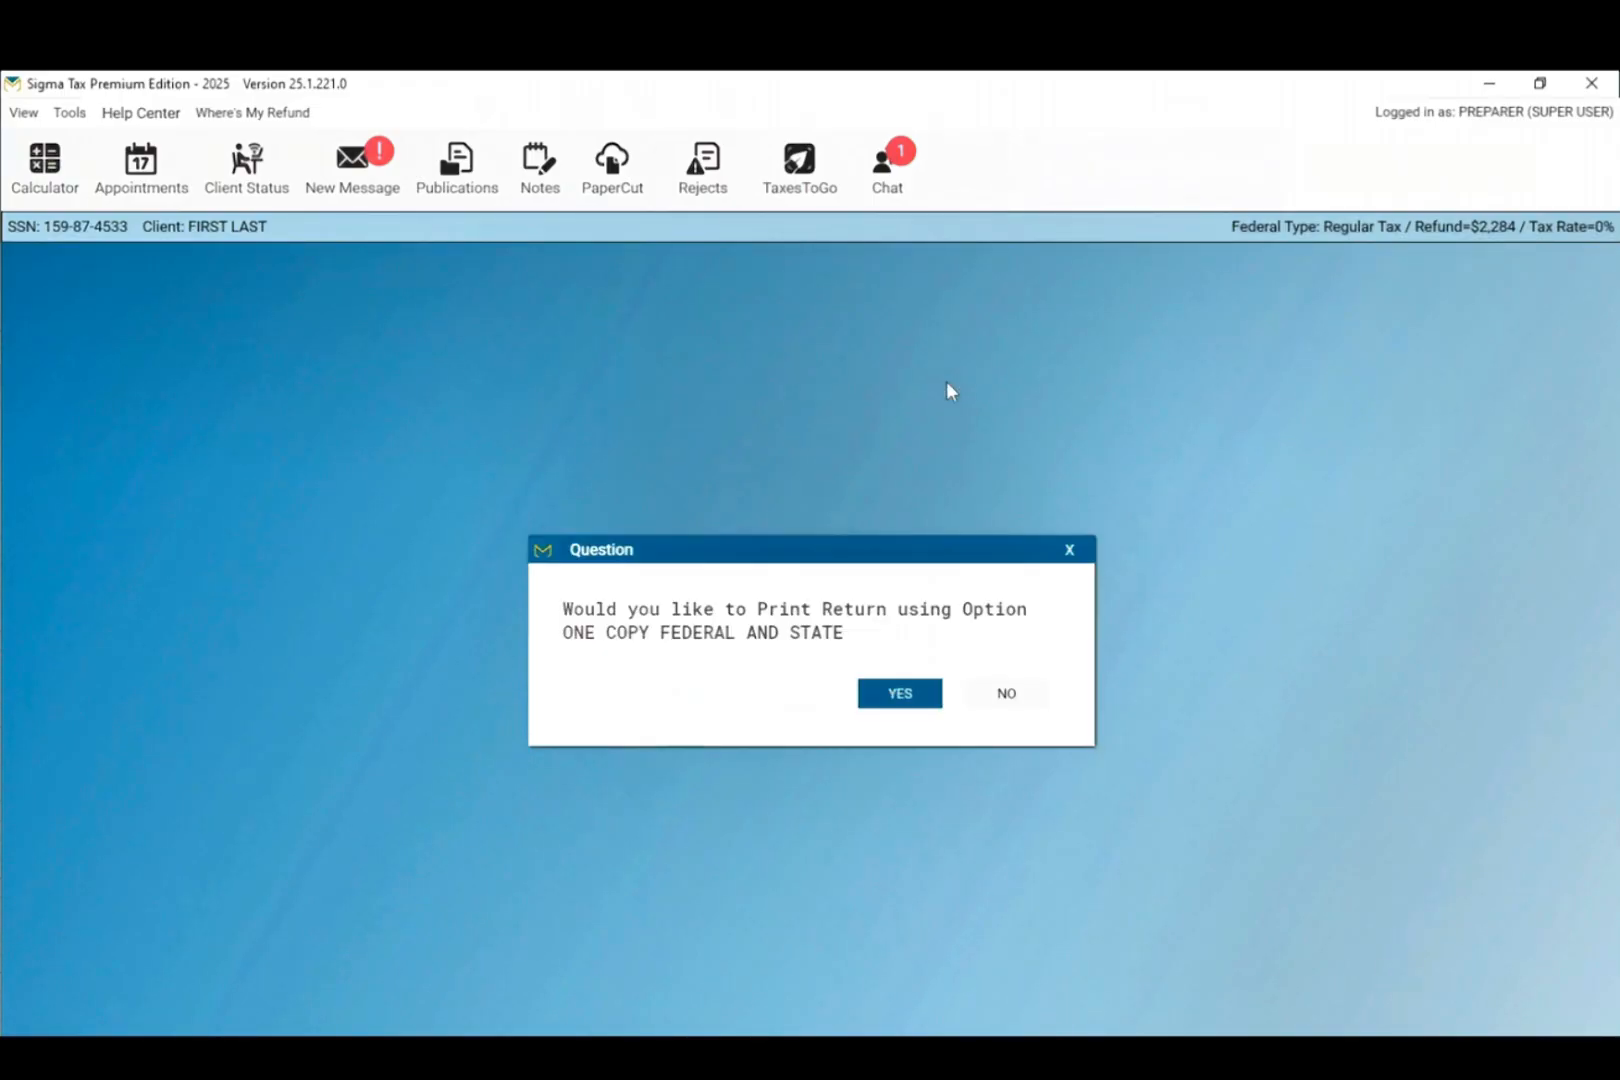
pyautogui.click(897, 697)
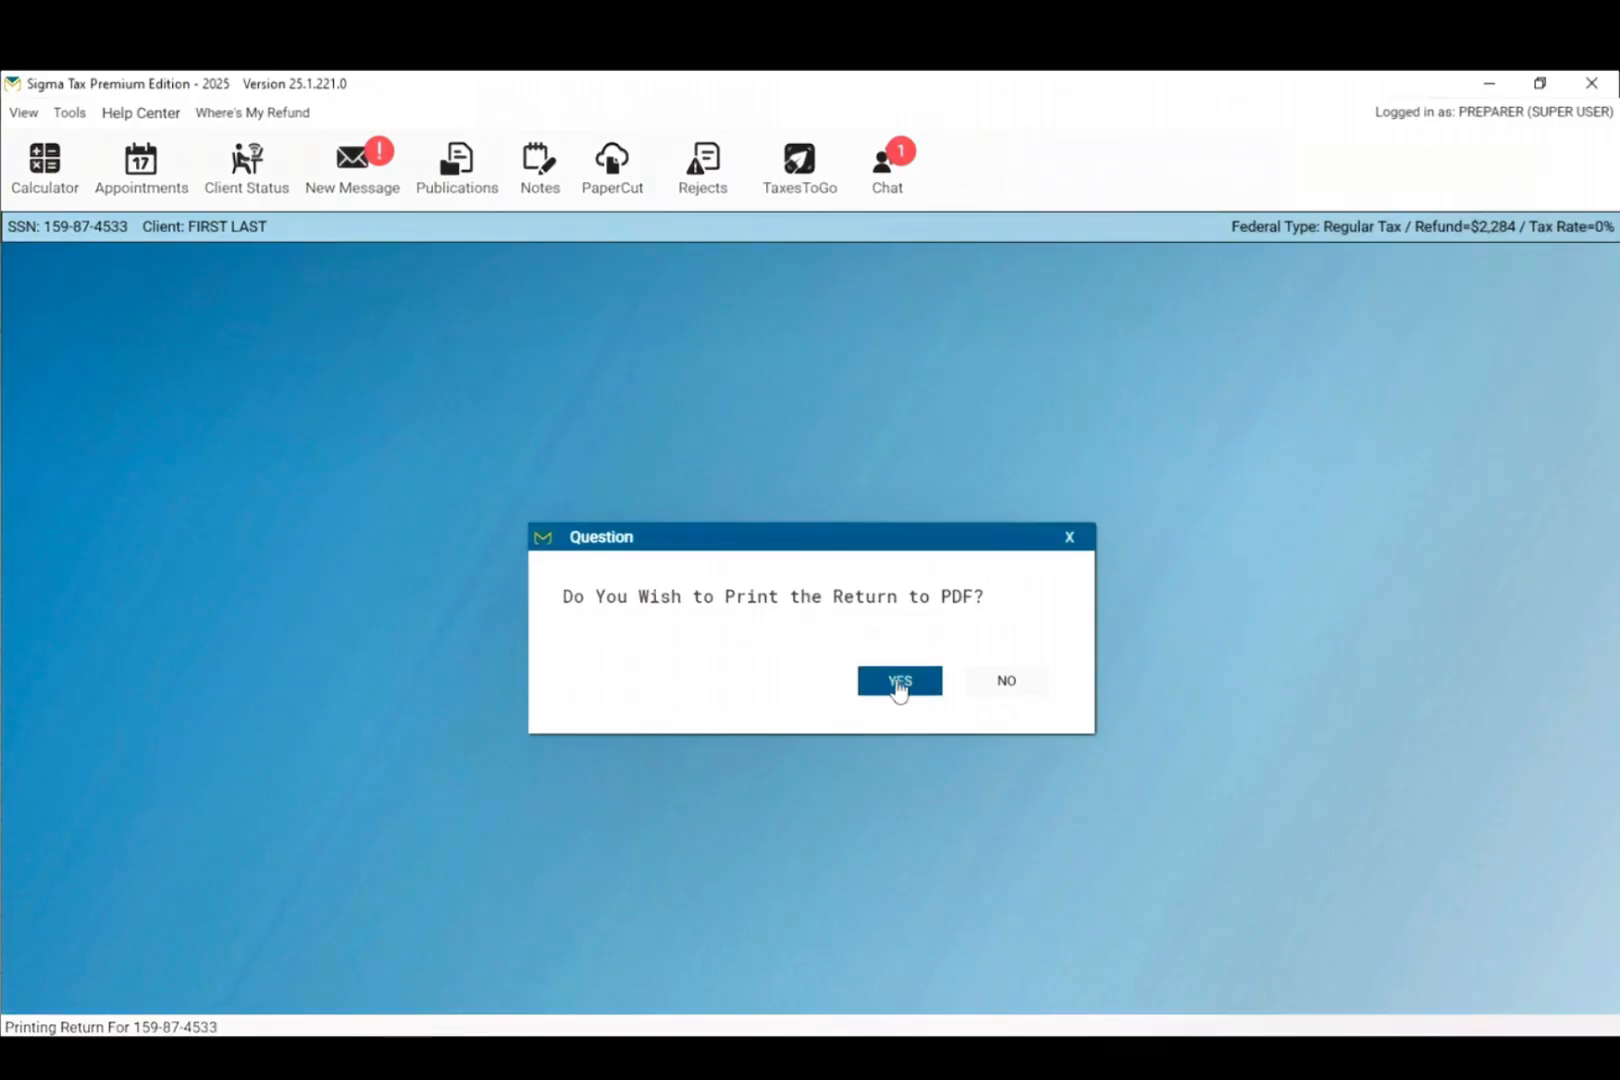
pyautogui.click(898, 688)
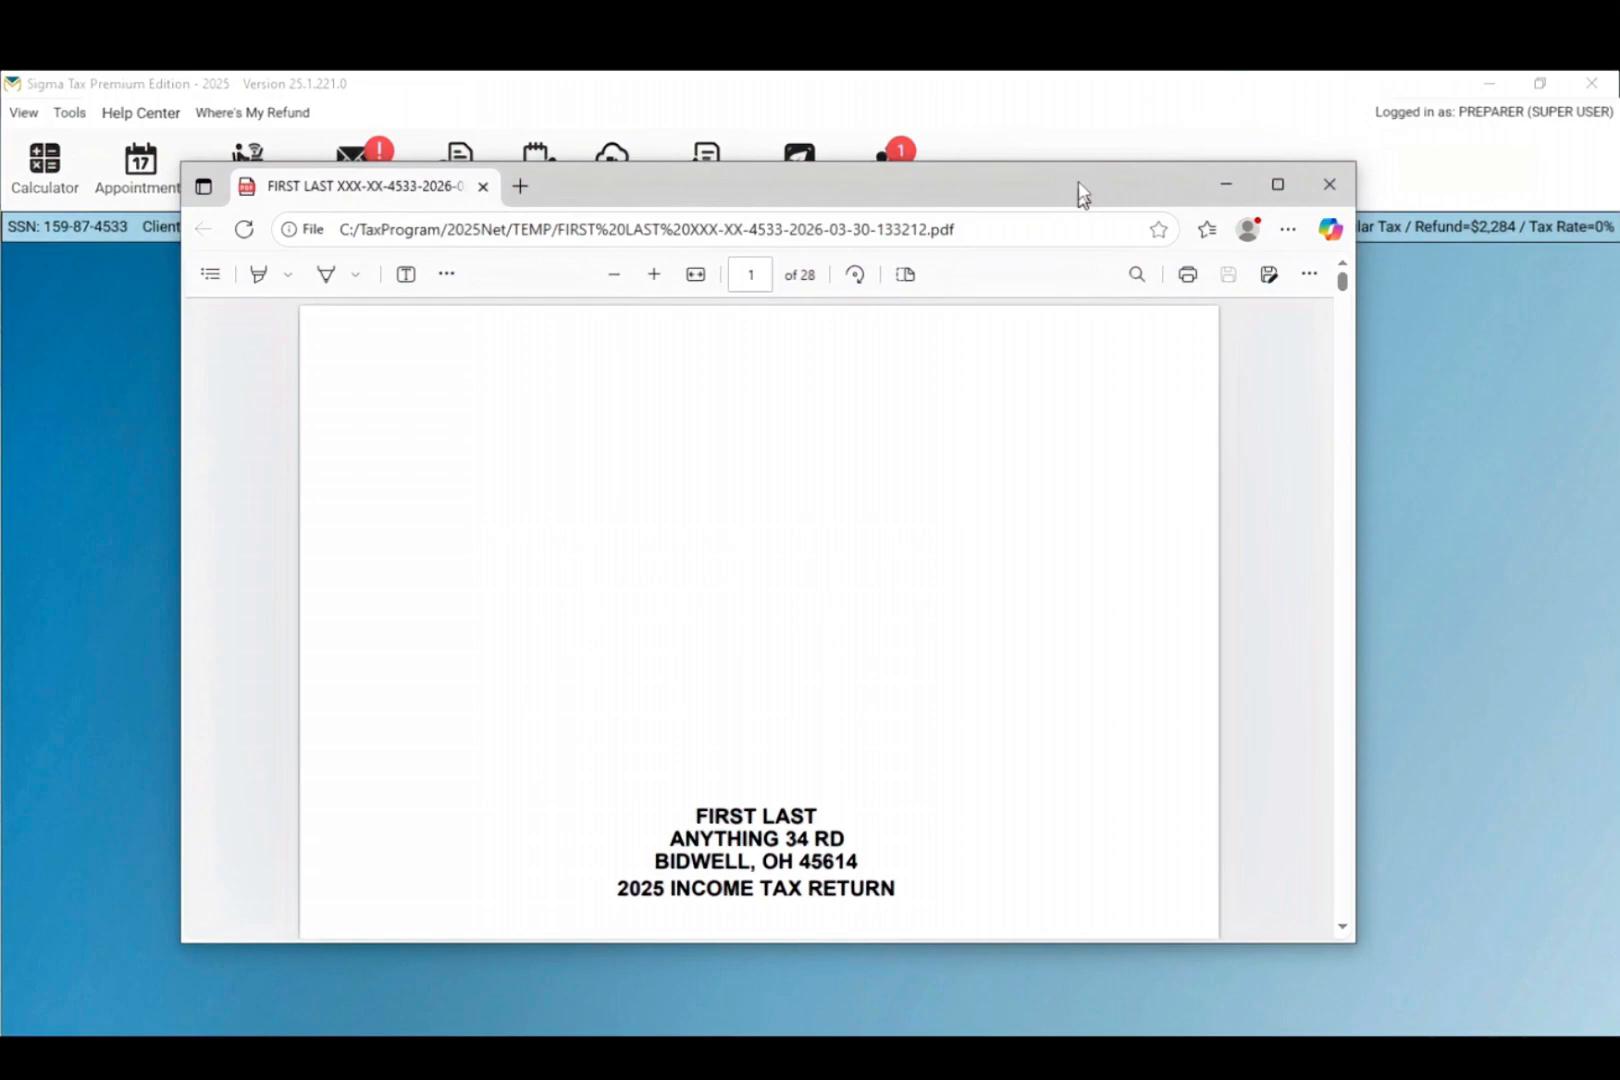
# Step: Enlarge and scroll through the 28-page return PDF, then return to Form 1040
pyautogui.moveTo(1082, 195); pyautogui.dragTo(1074, 72)
pyautogui.scroll(-20, 888, 579)
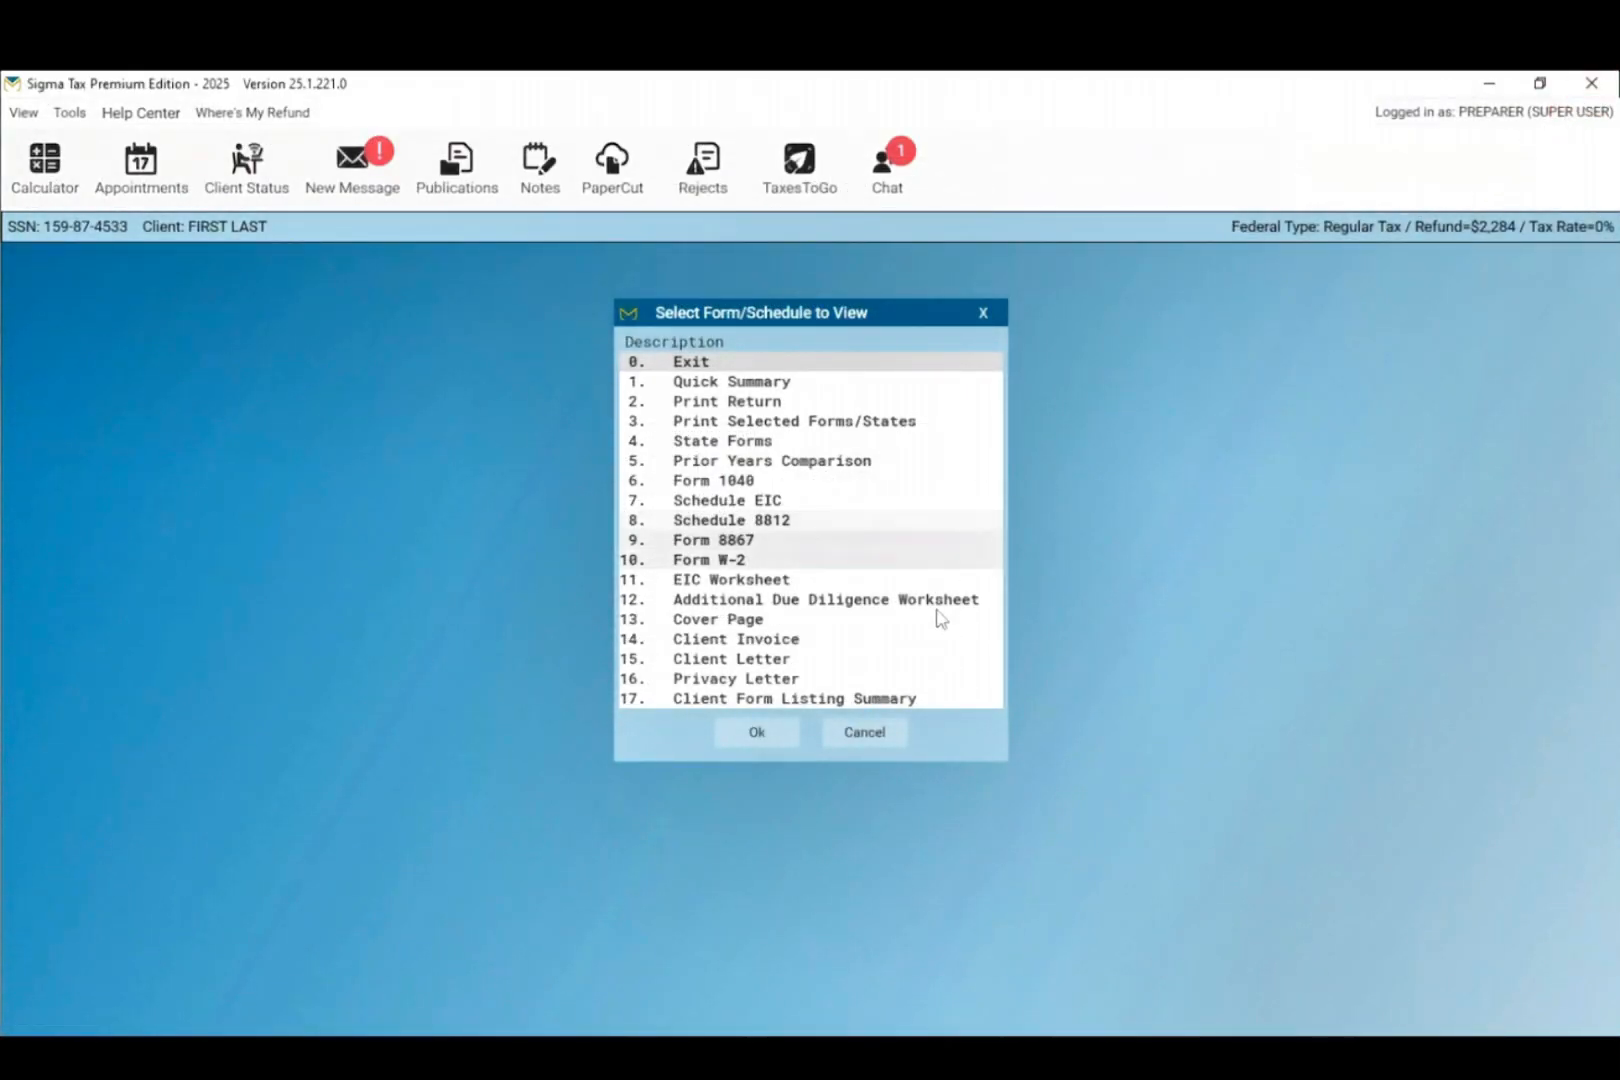
pyautogui.click(865, 732)
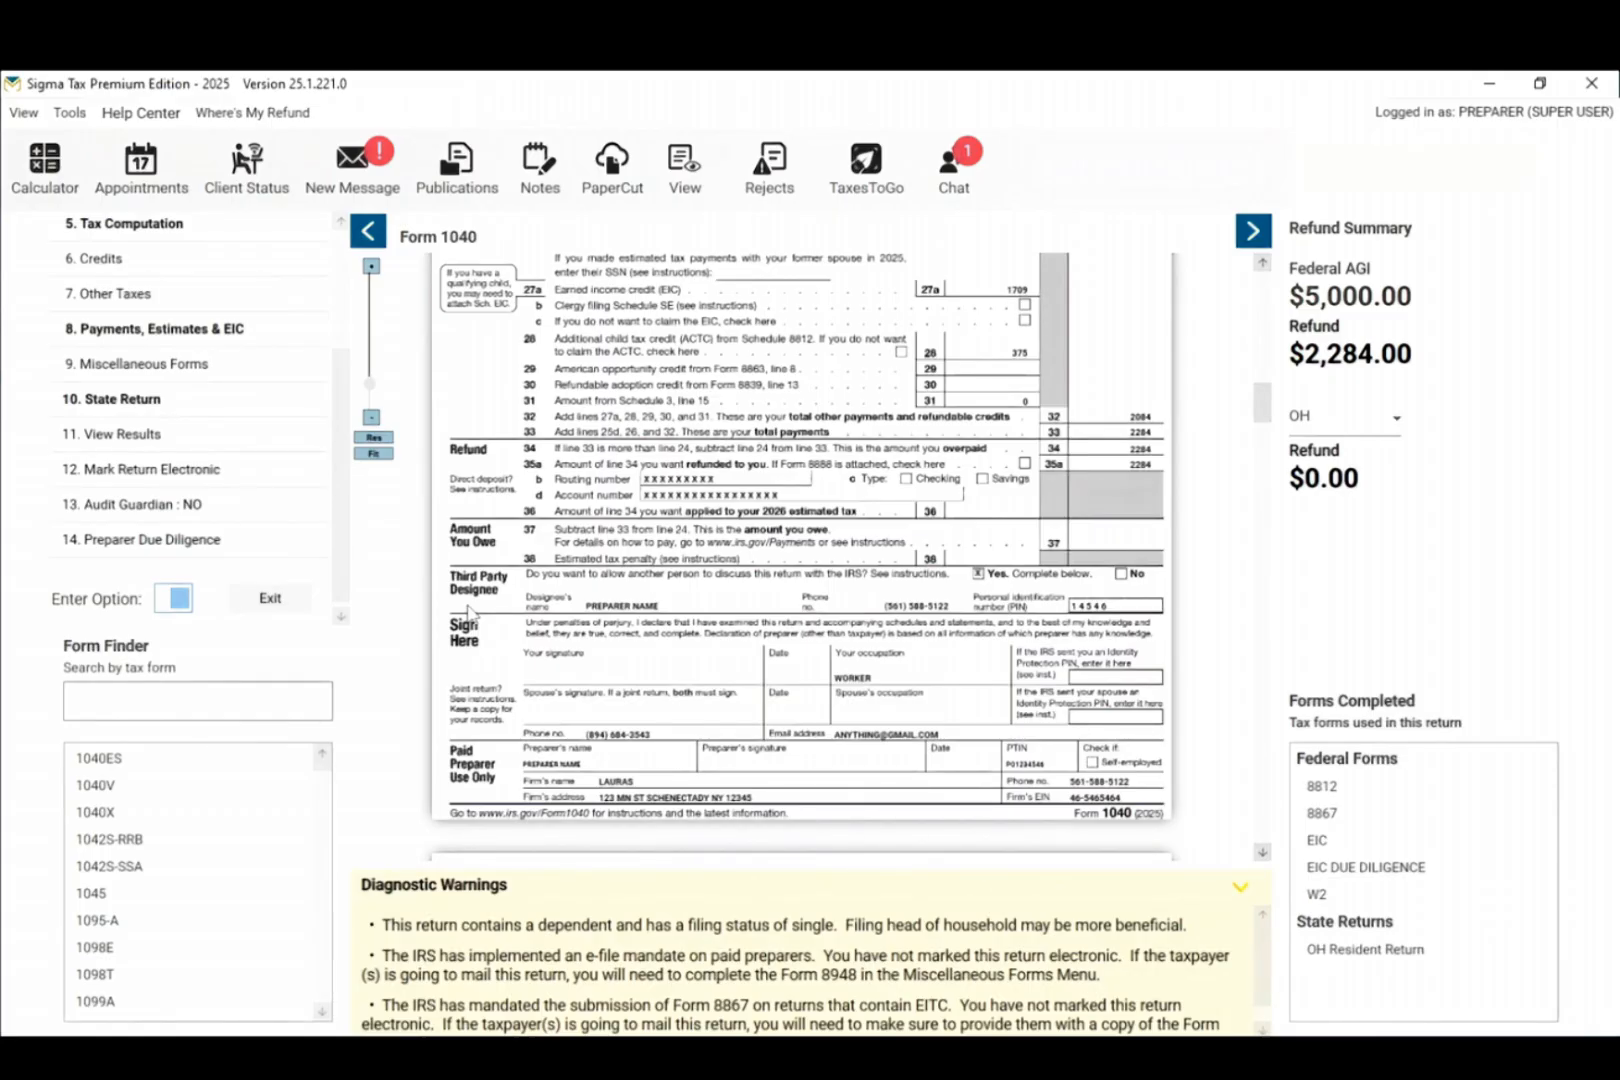
# Step: Charge a 250.00 preparation fee on the Receipt Menu and reopen the client's return for editing
pyautogui.click(262, 603)
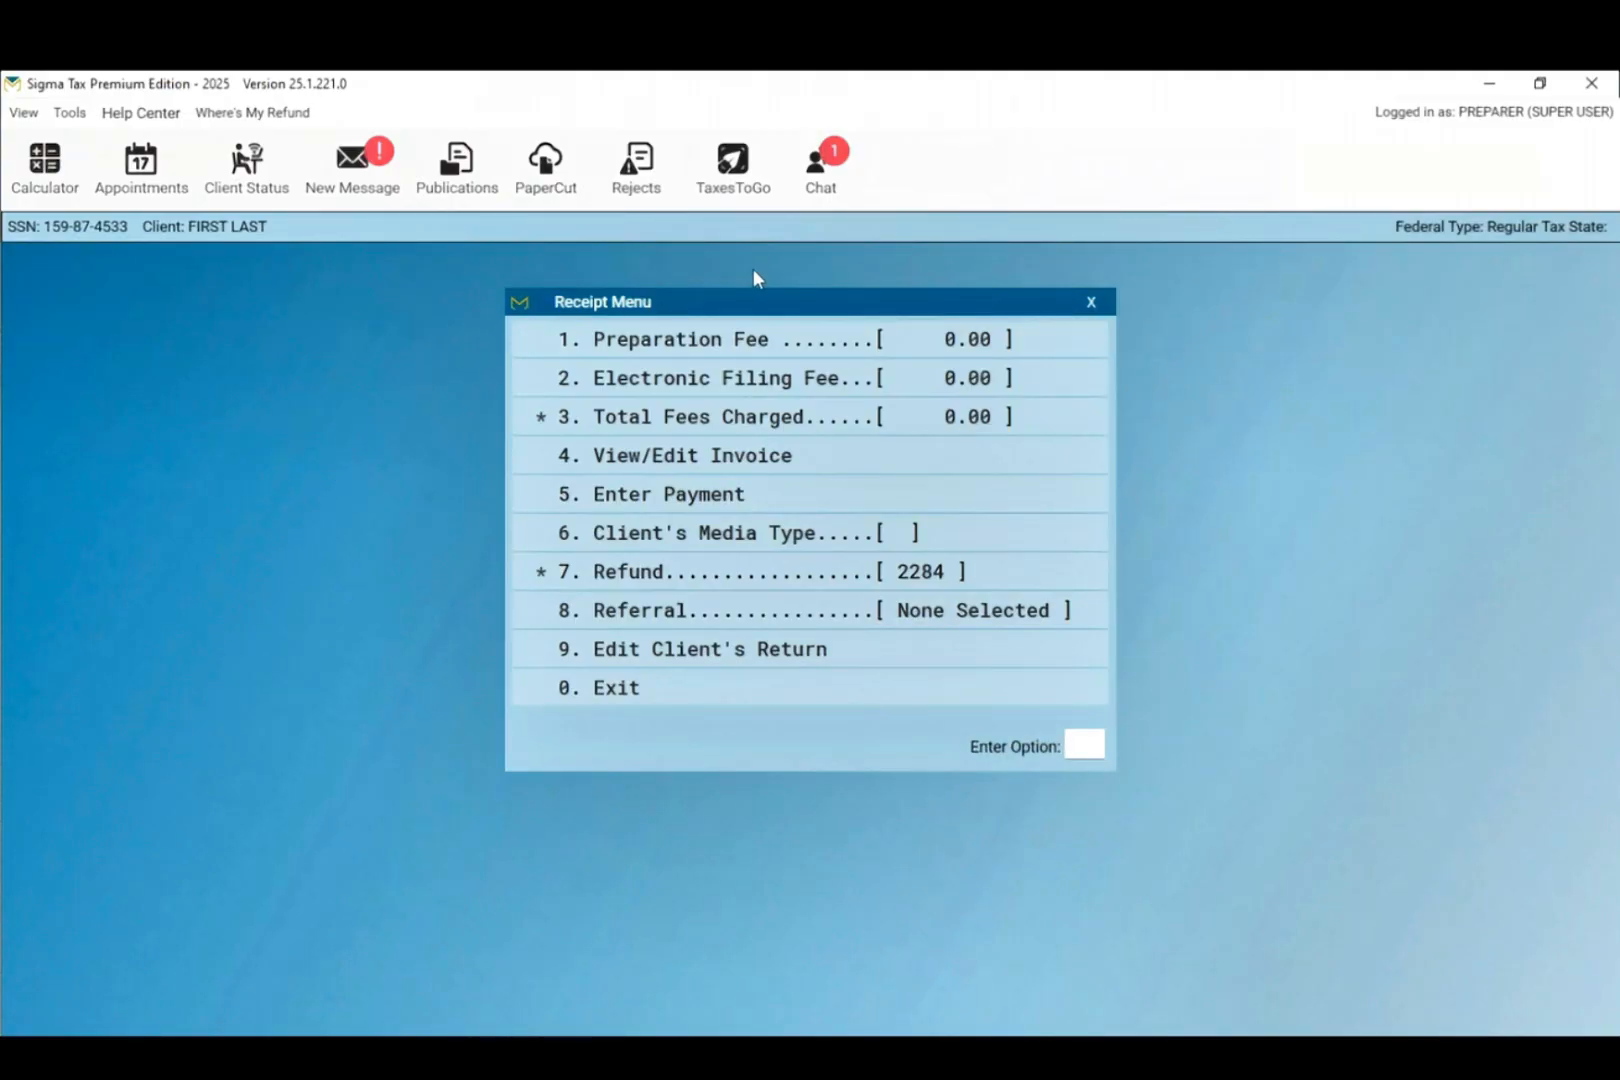
pyautogui.click(777, 340)
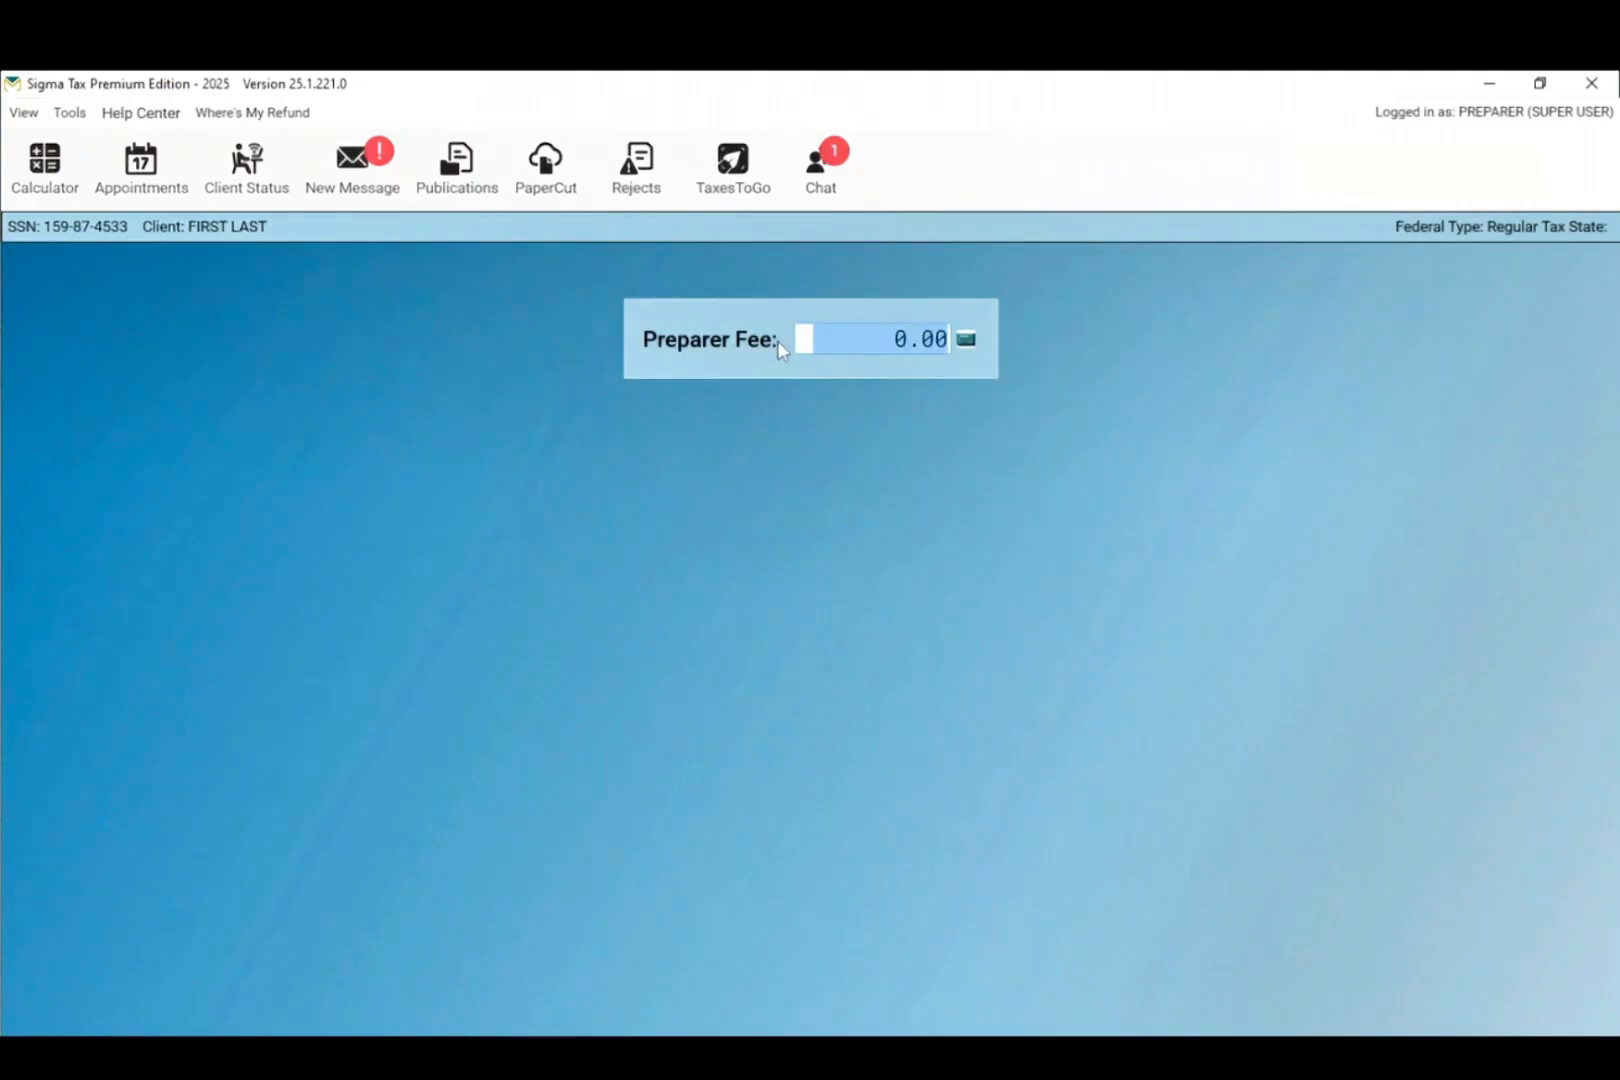
pyautogui.write('250')
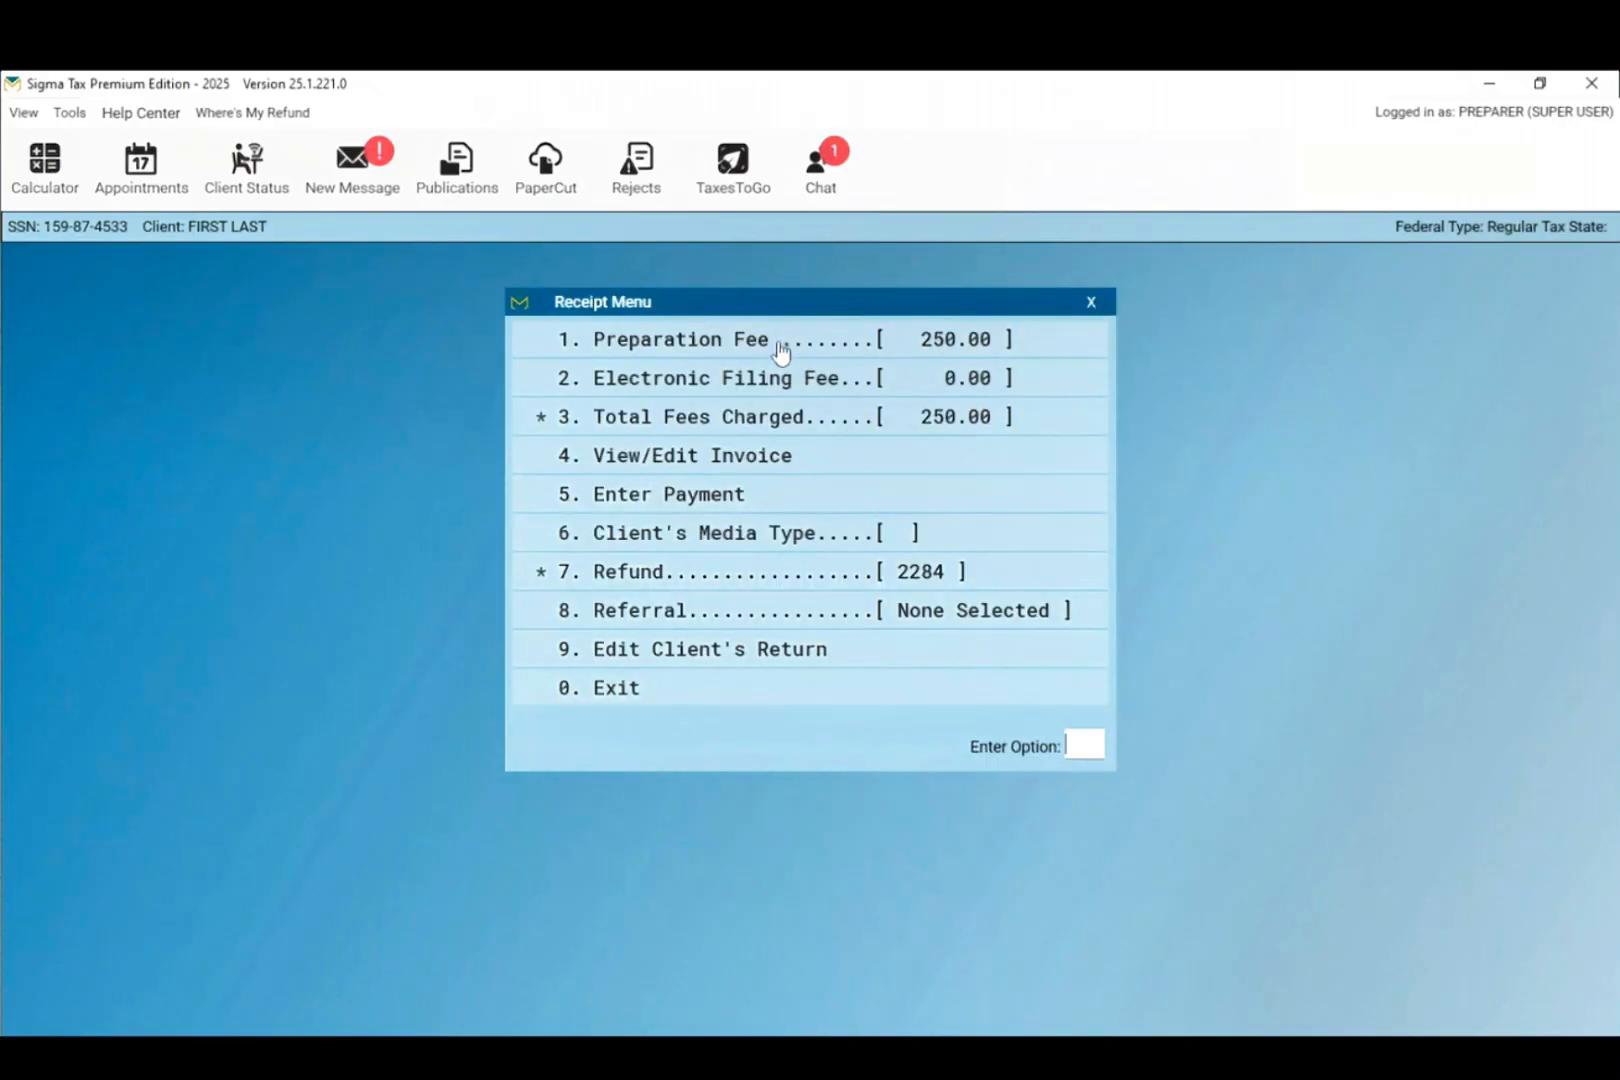
pyautogui.press('Return')
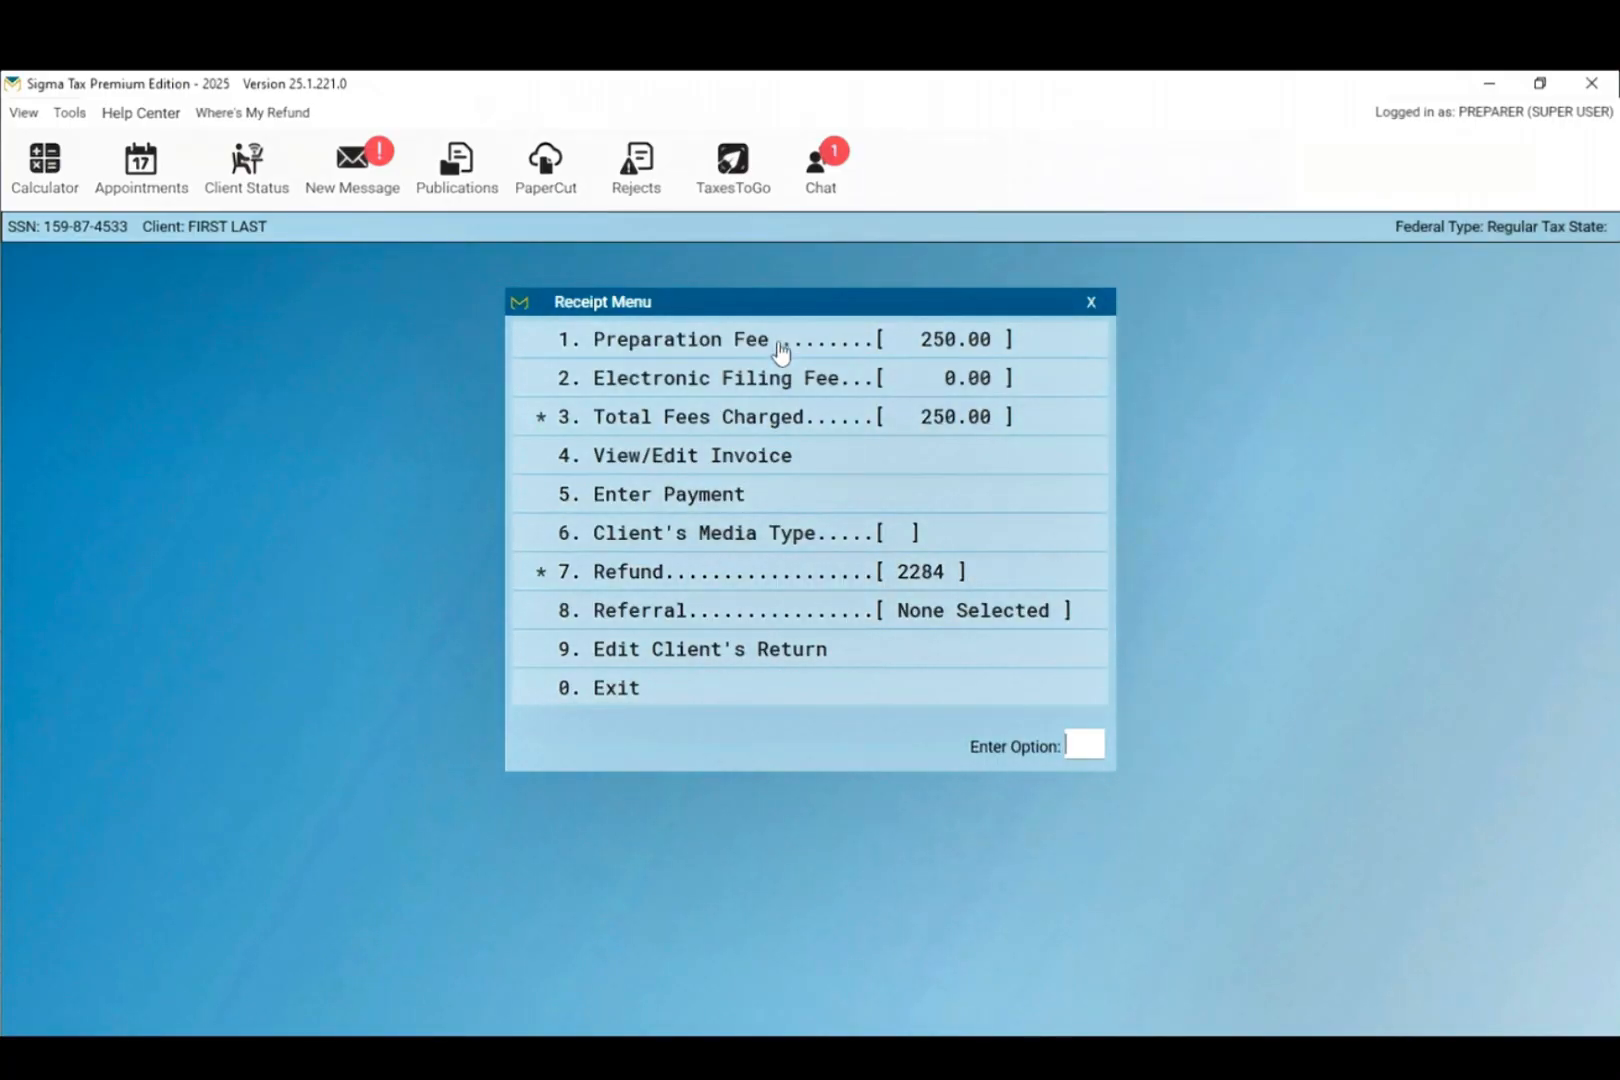
pyautogui.click(717, 670)
pyautogui.click(717, 670)
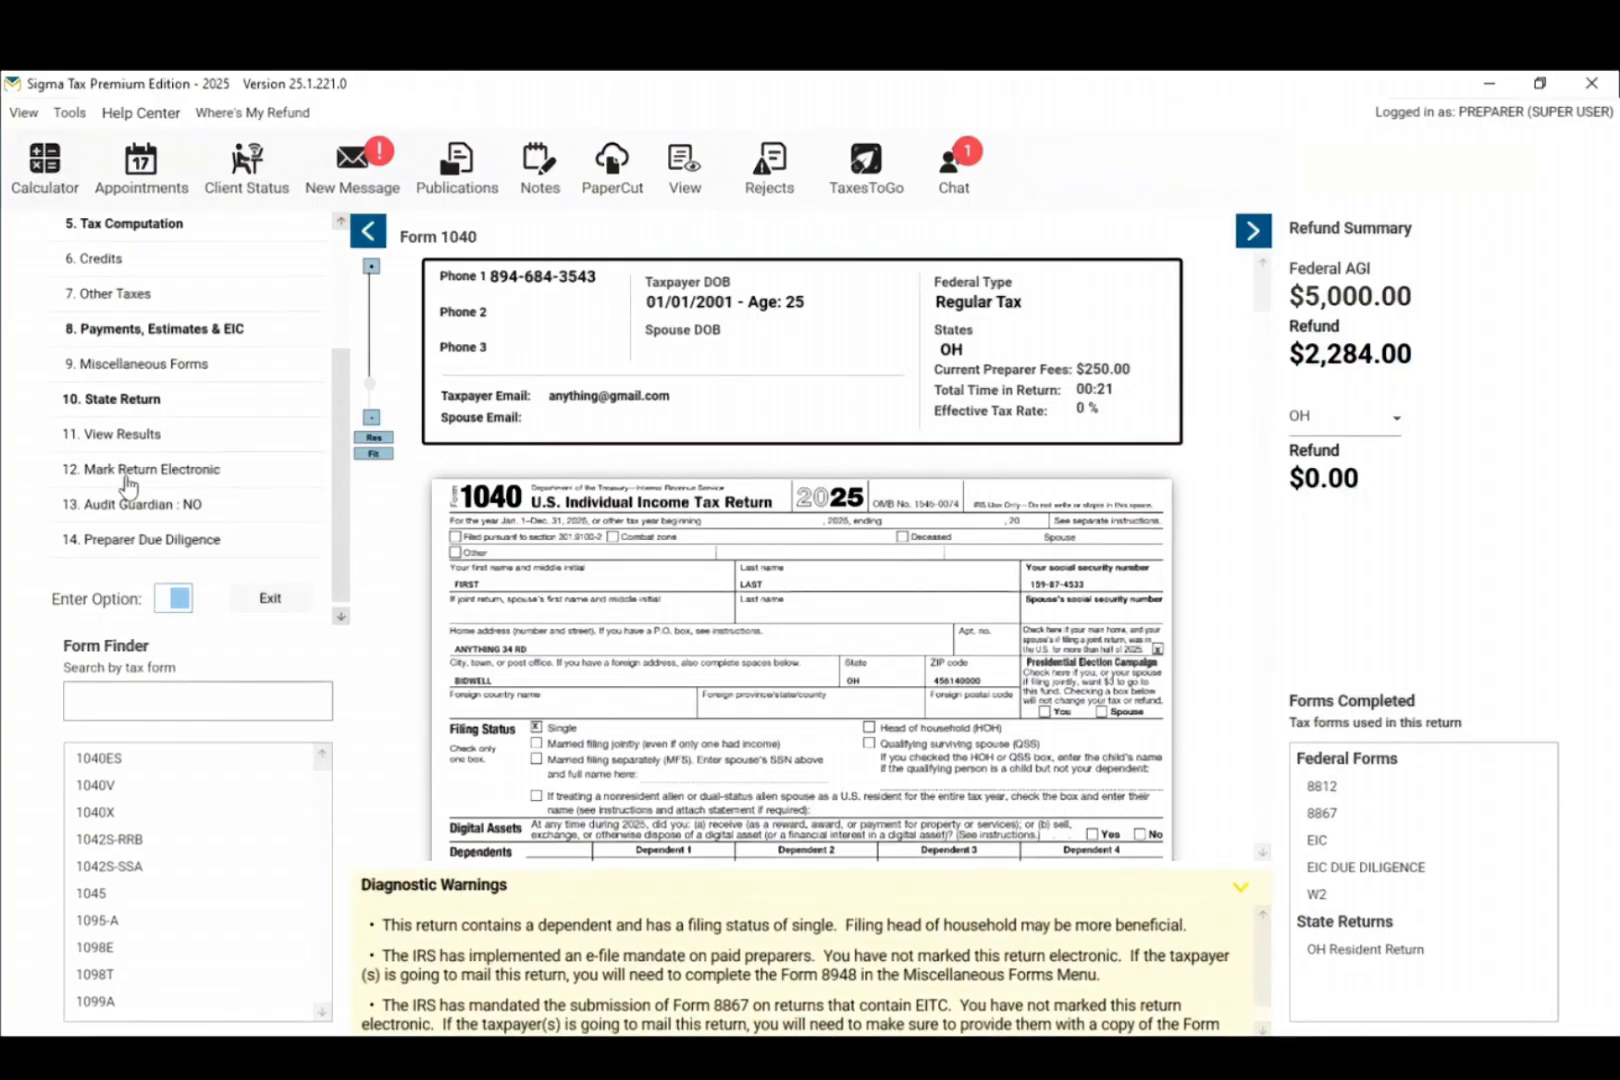
# Step: Mark the return electronic with e-file type 2, Electronic Mailed Check – Not a Bank Product
pyautogui.click(125, 476)
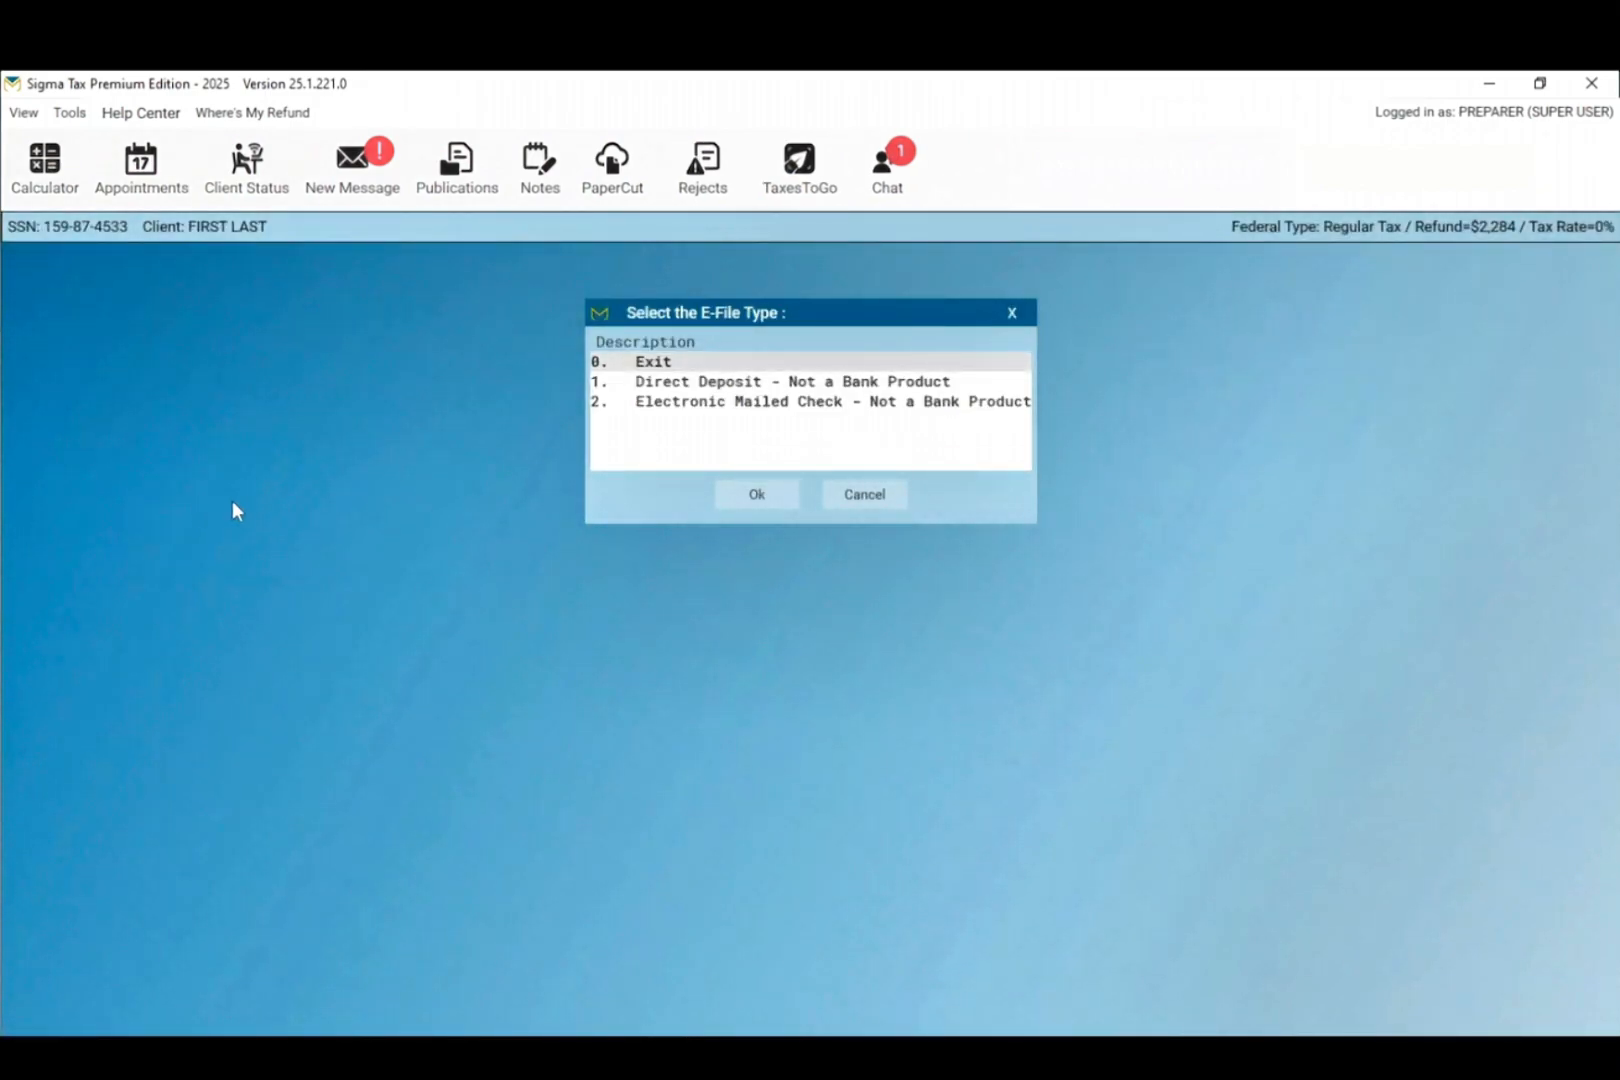
pyautogui.click(647, 384)
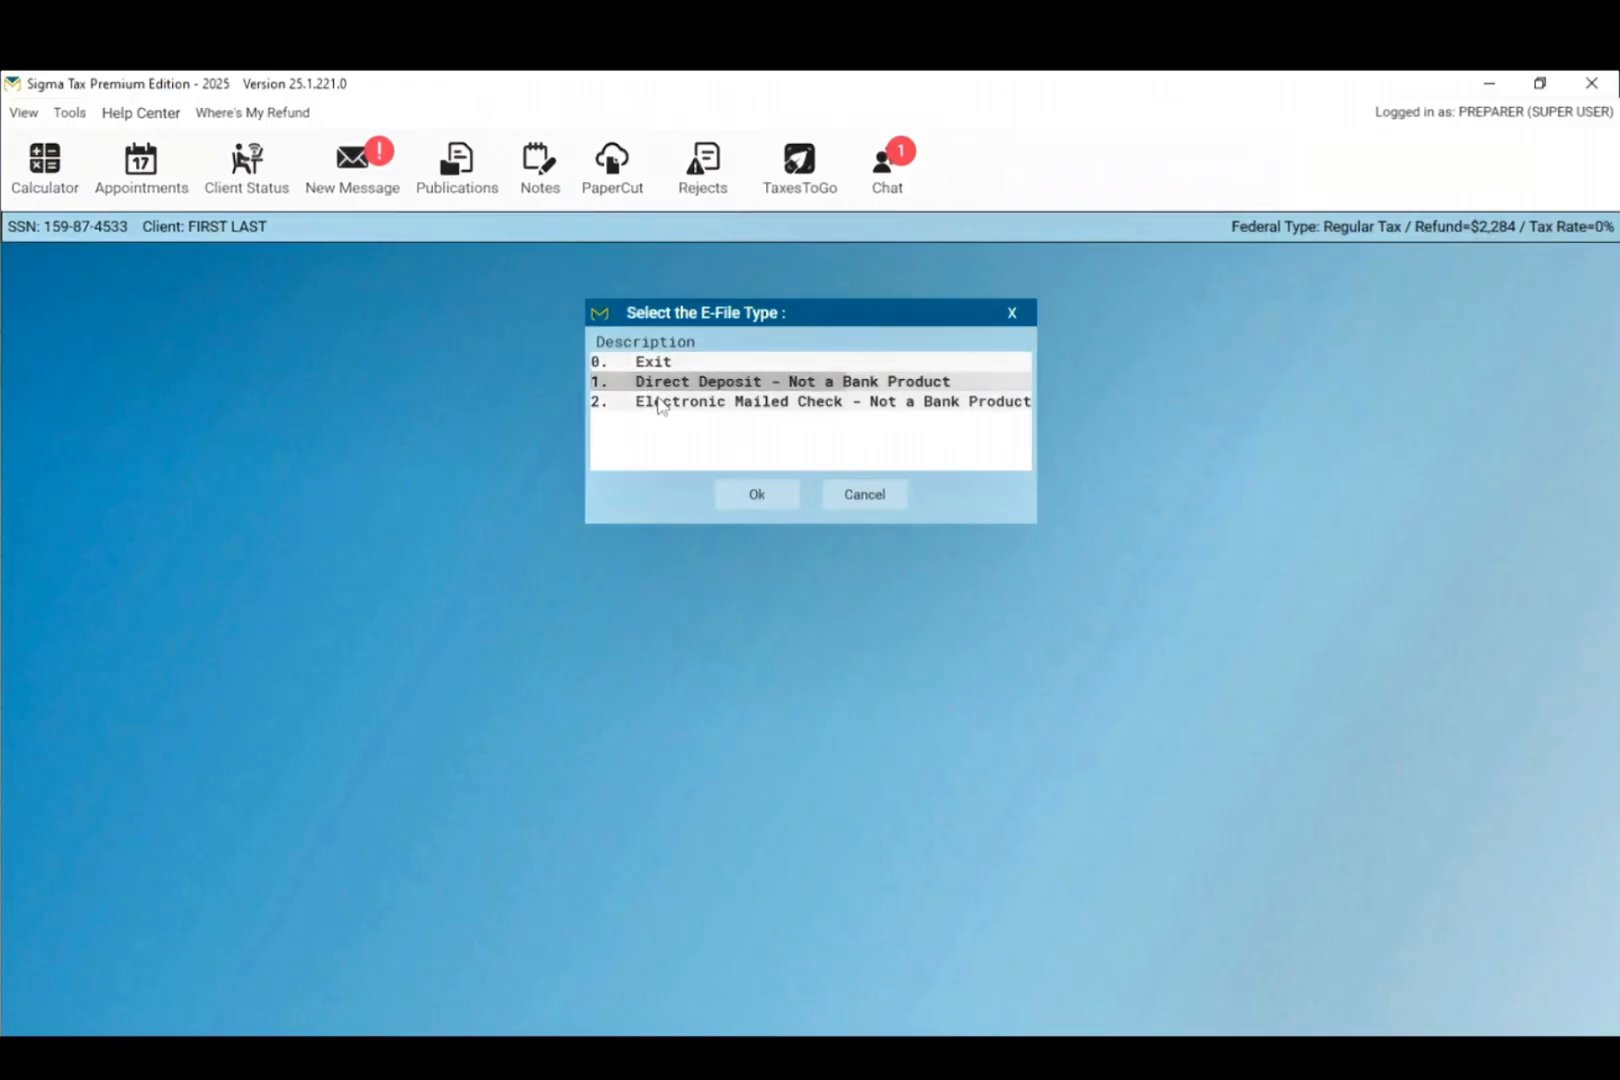
pyautogui.click(688, 403)
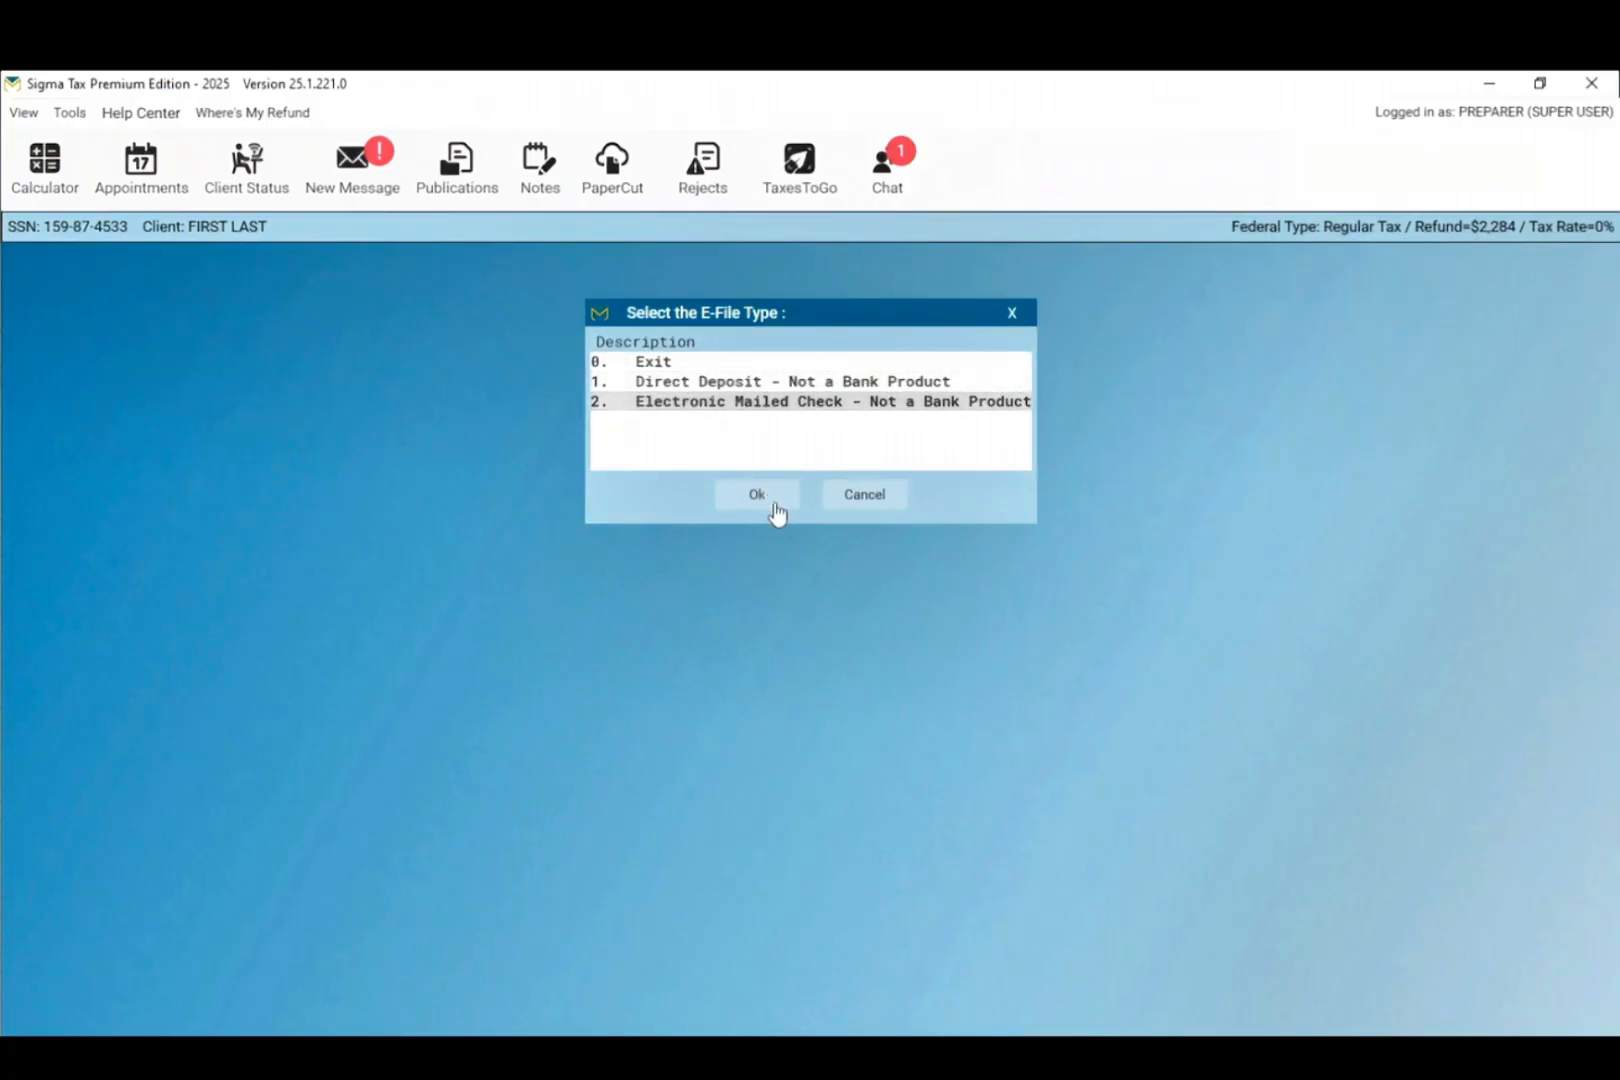
# Step: Confirm the Electronic Mail e-file type, skip the Practitioner PIN and Form 8879 views, and exit to Form 1040
pyautogui.click(757, 494)
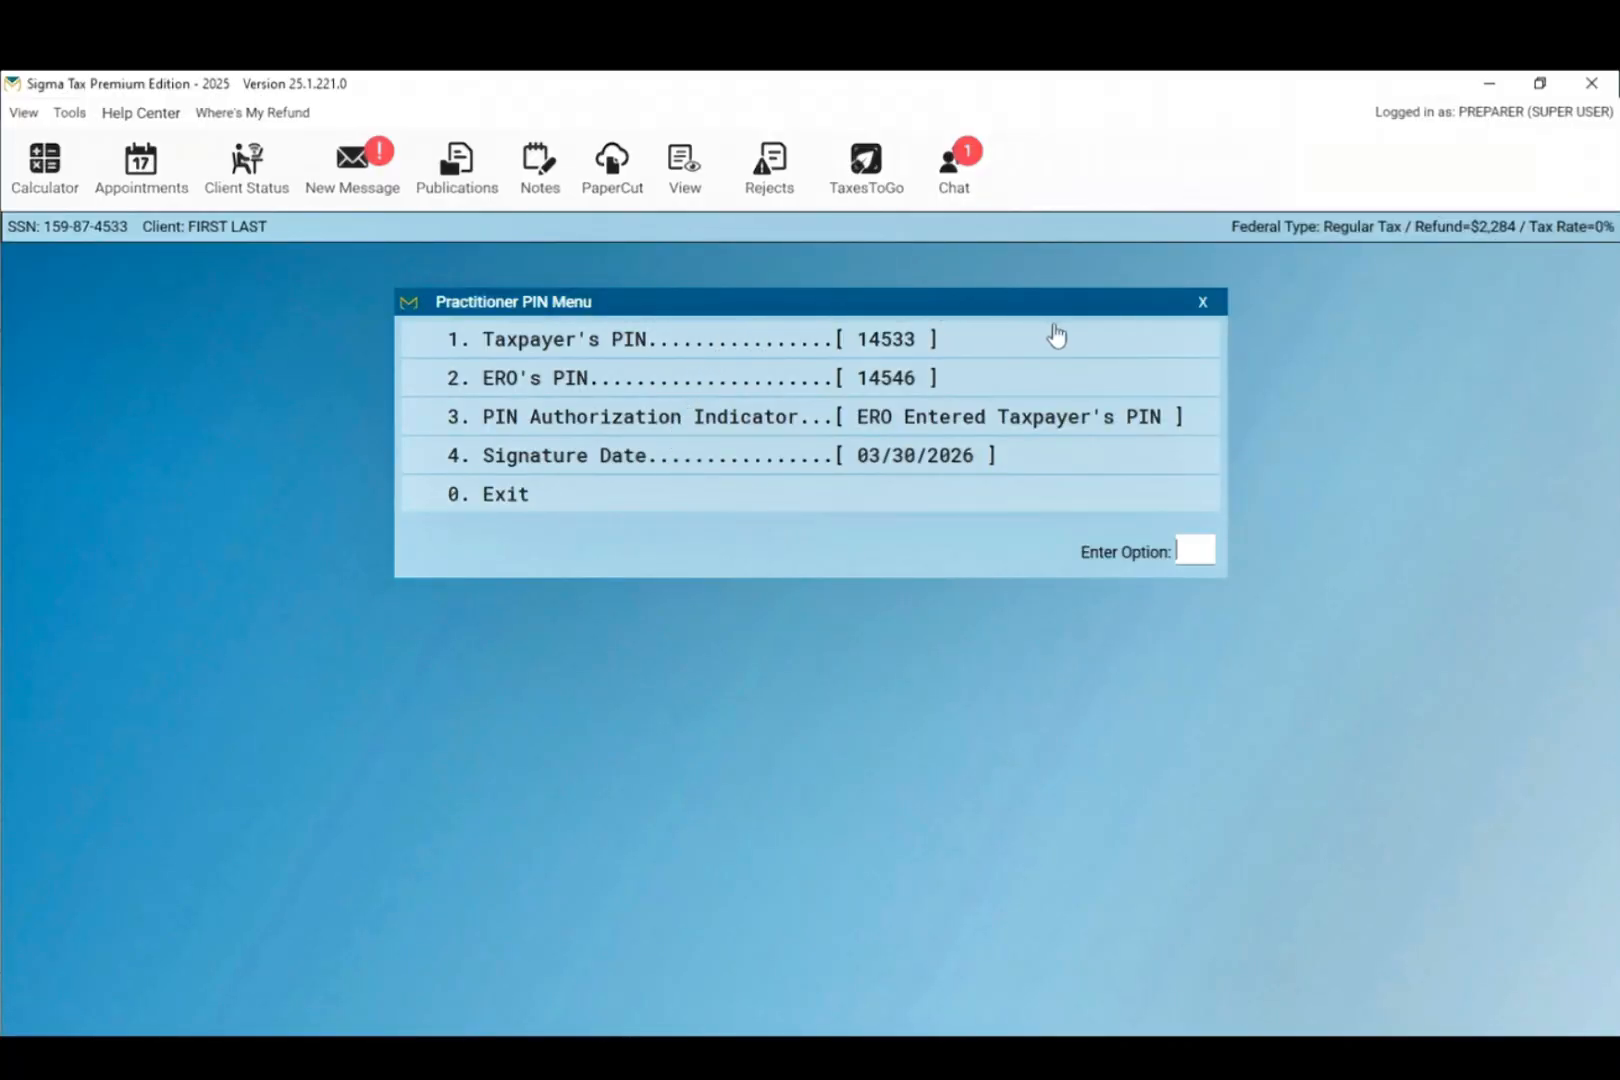
pyautogui.click(1040, 502)
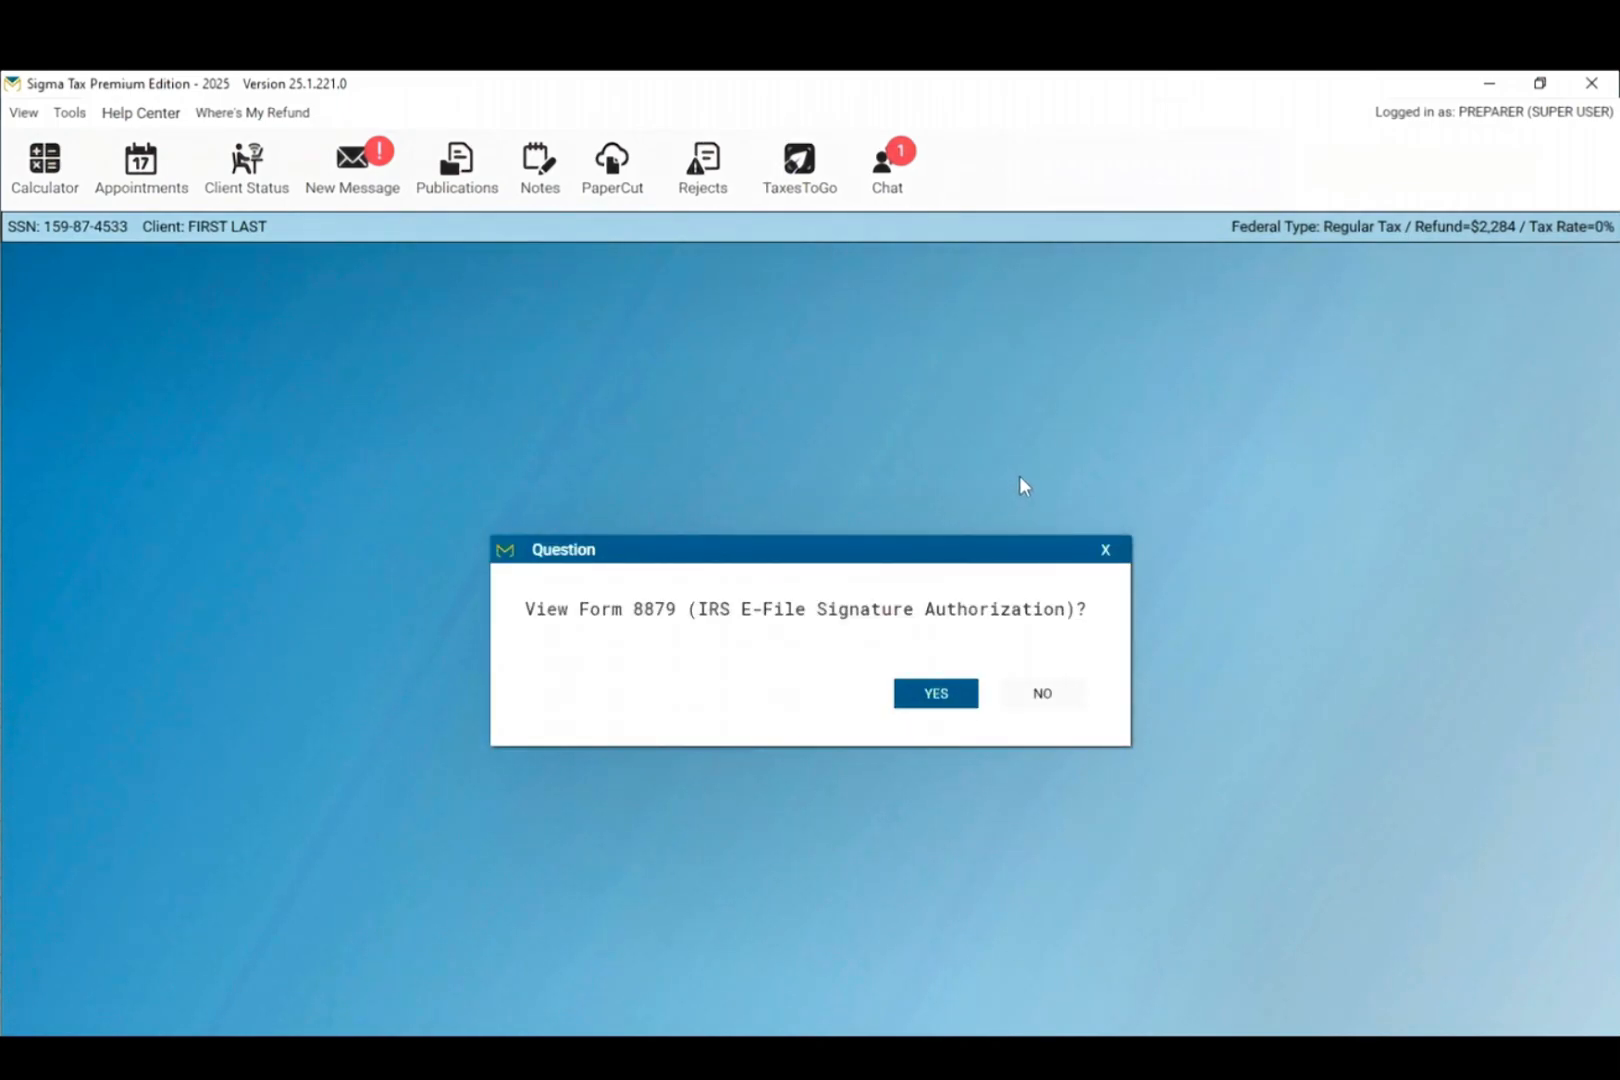
pyautogui.click(1045, 695)
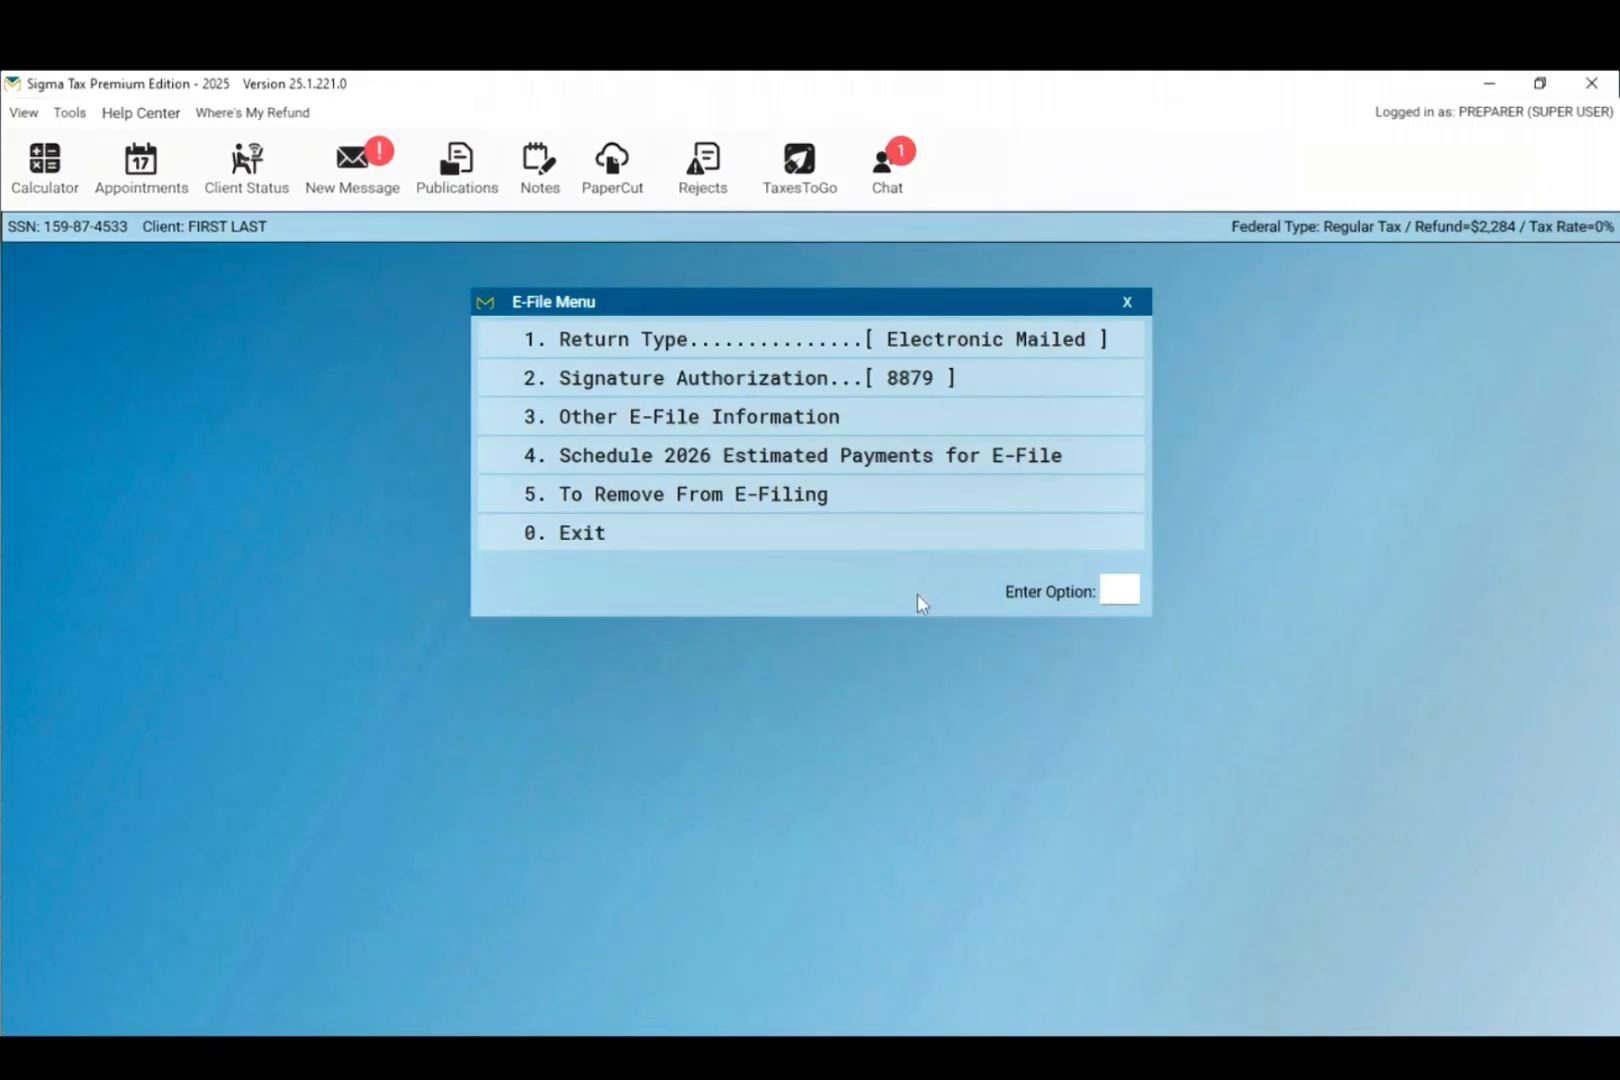
pyautogui.click(846, 548)
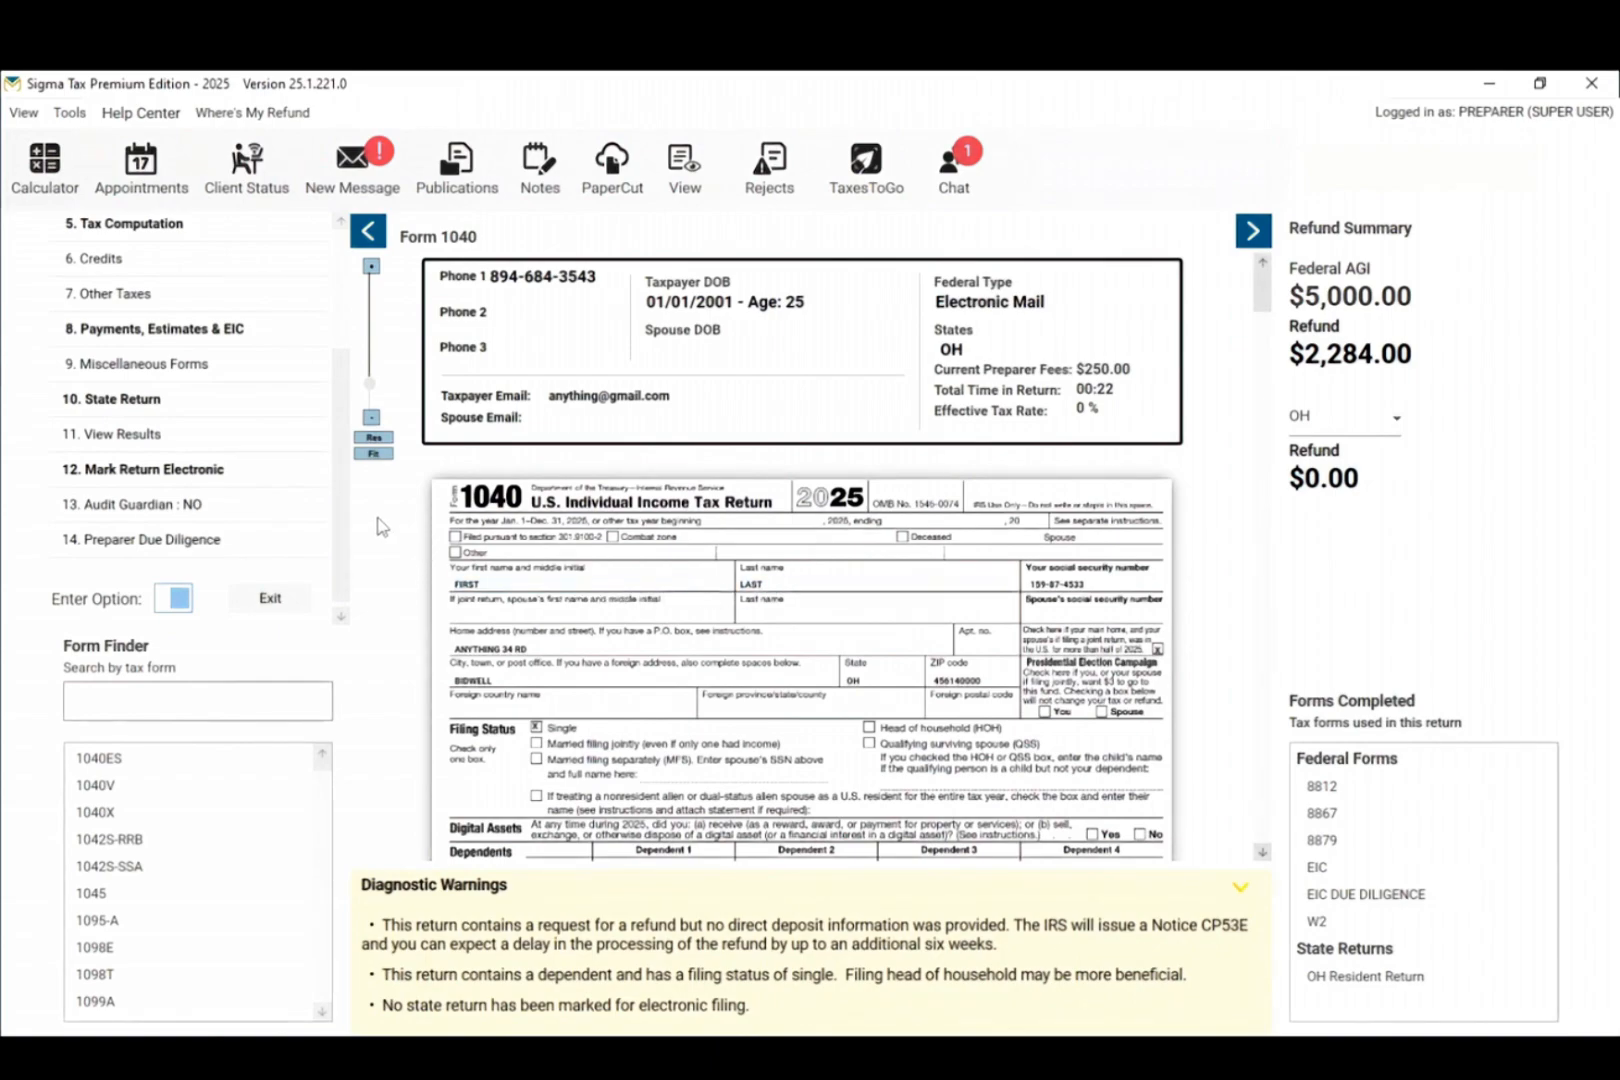
# Step: Open the 35. Ohio resident state return and accept the taxpayer's driver license details
pyautogui.click(137, 413)
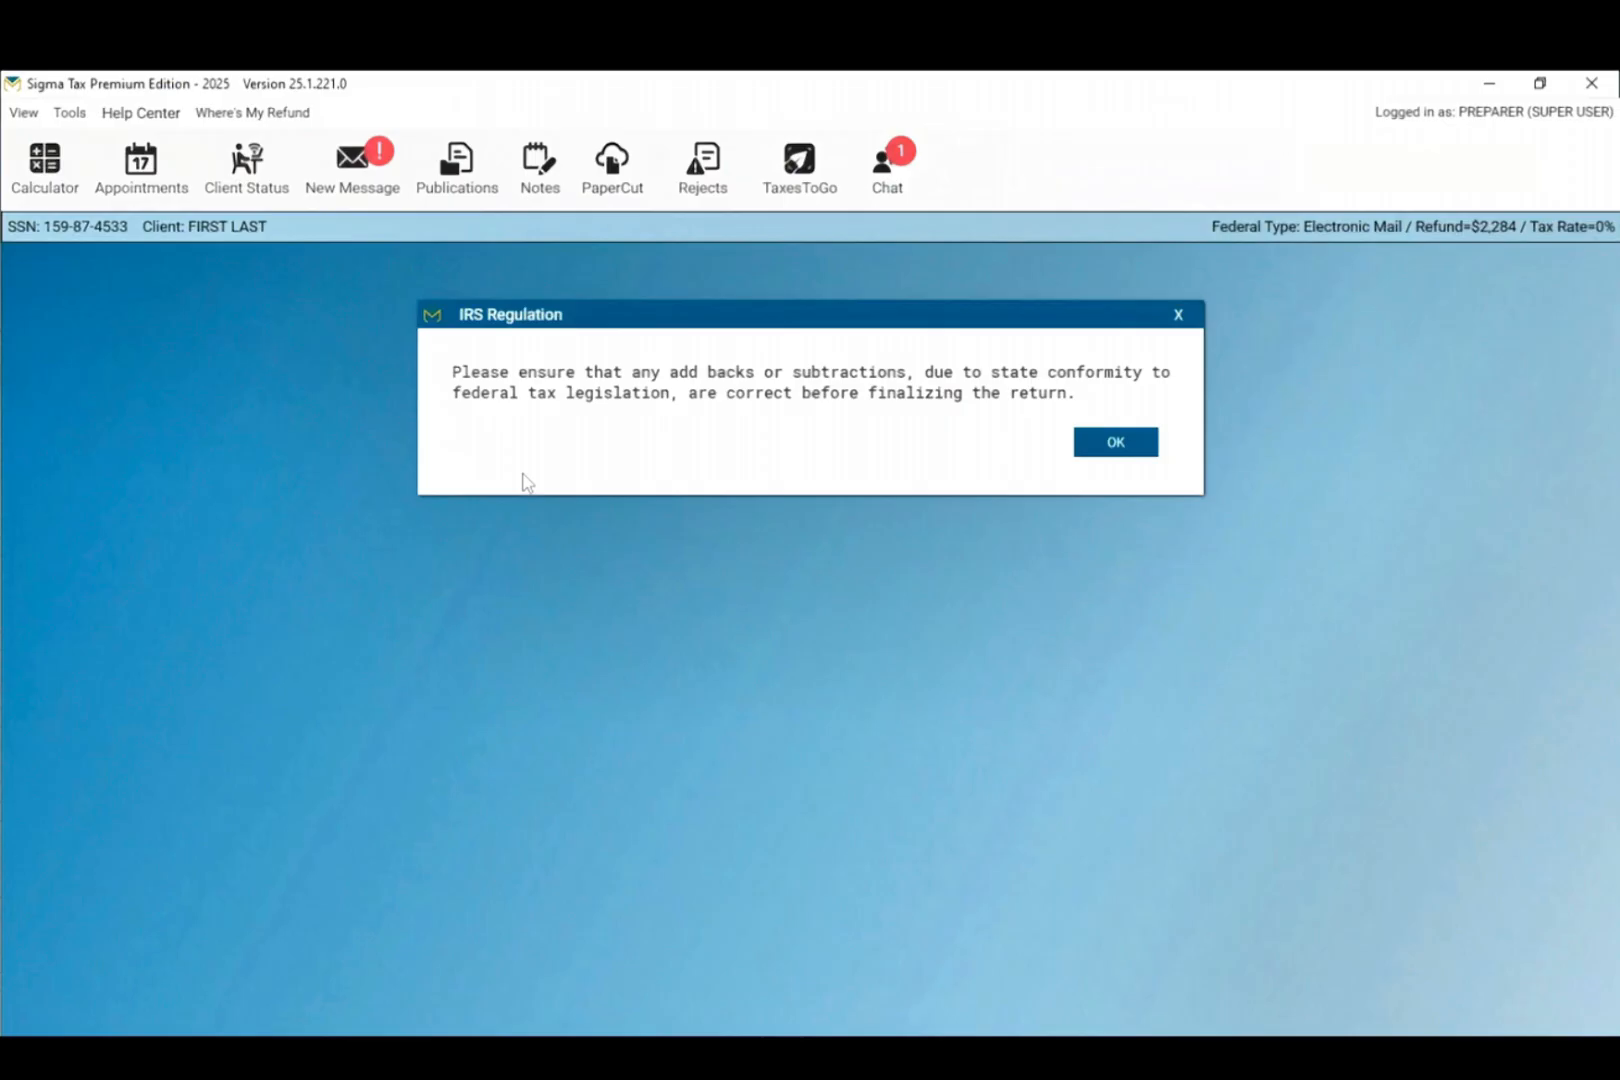
pyautogui.click(1112, 448)
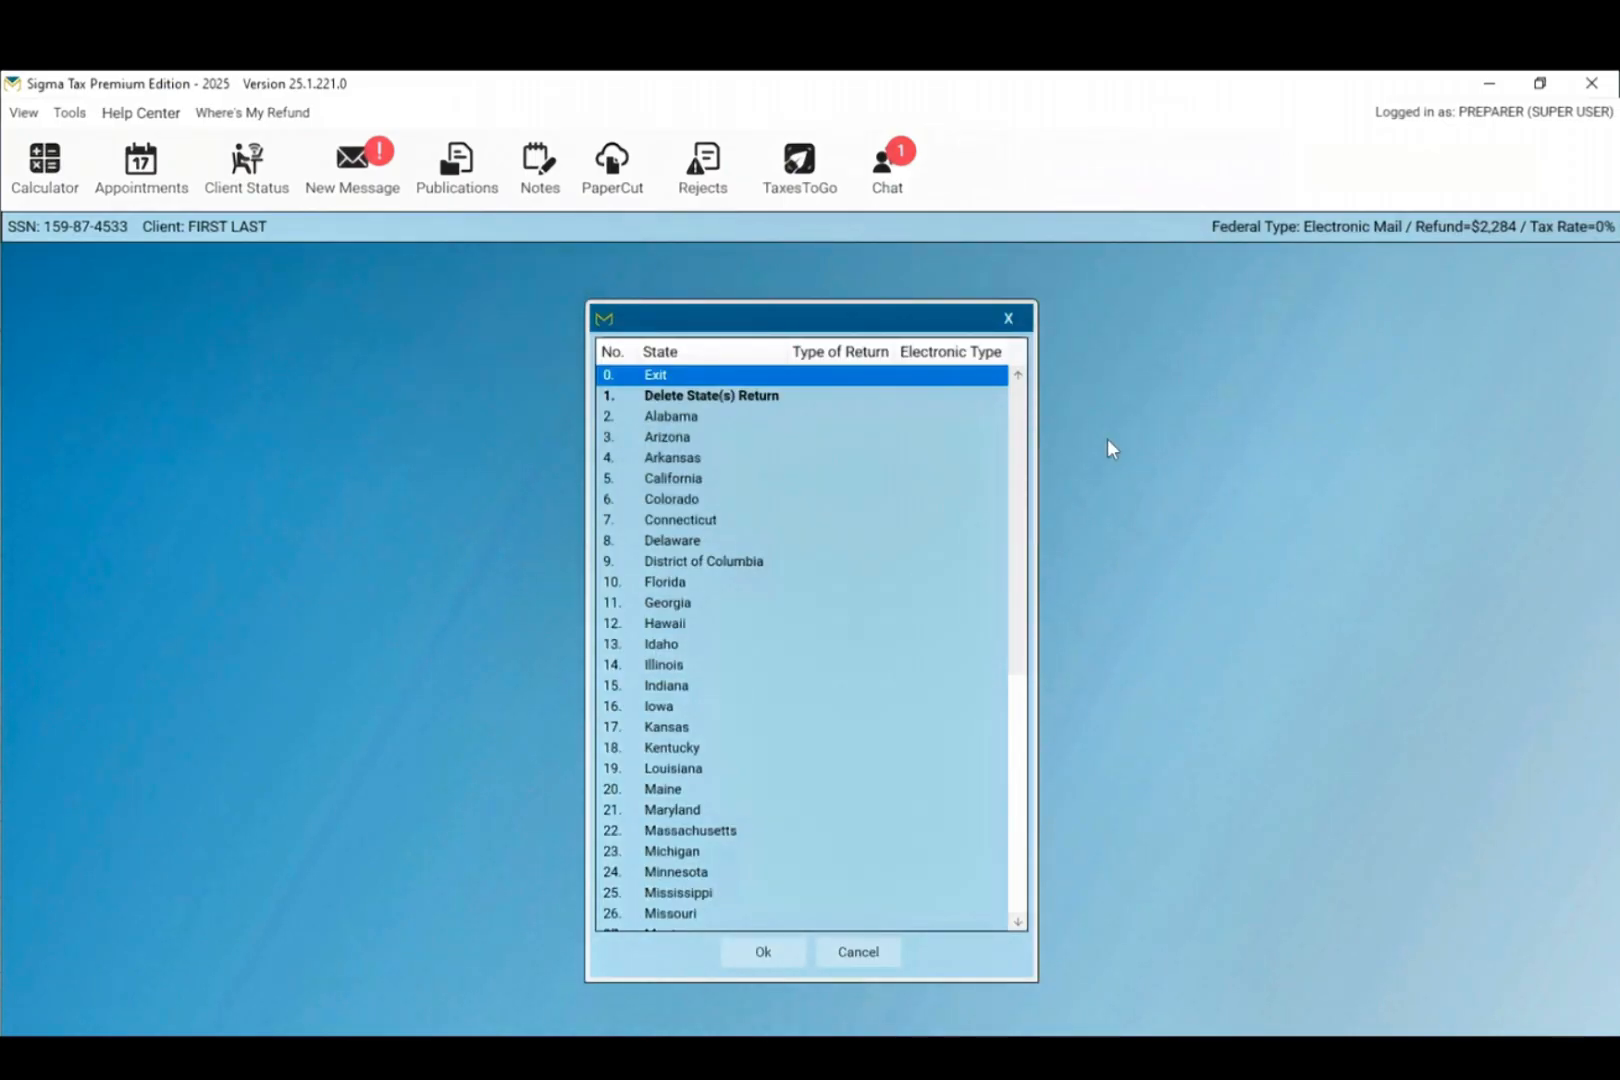
pyautogui.moveTo(1017, 530); pyautogui.dragTo(1017, 758)
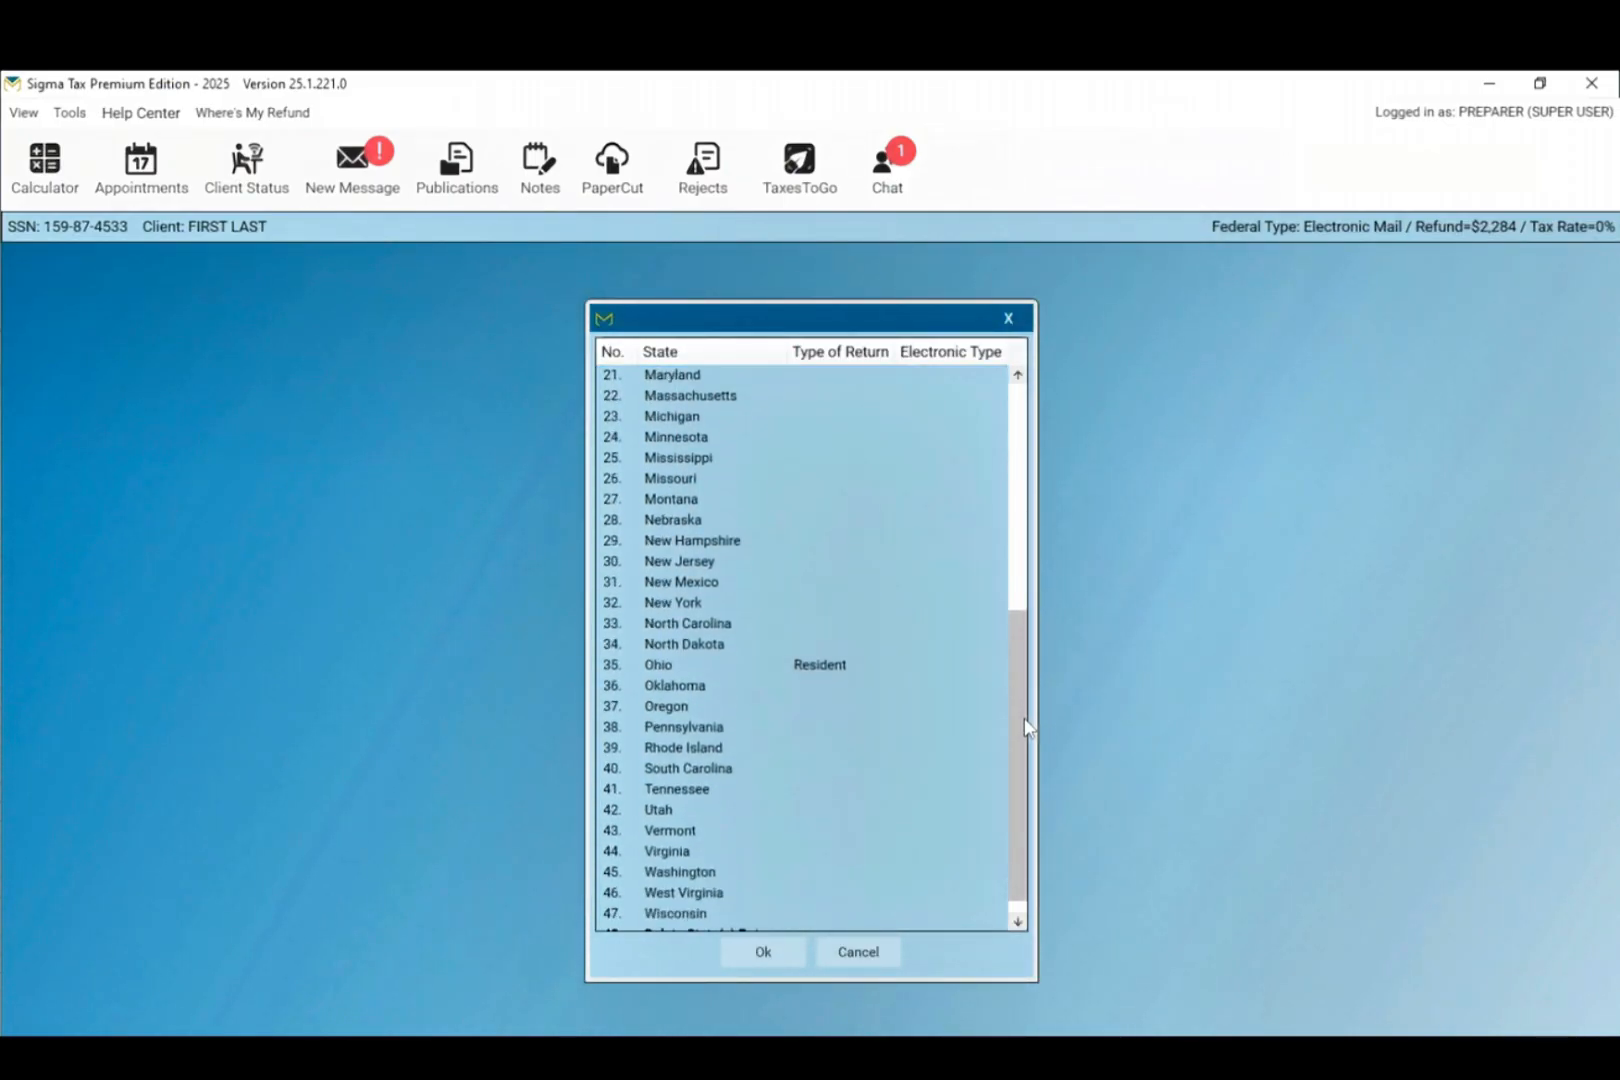
pyautogui.click(826, 665)
pyautogui.doubleClick(826, 666)
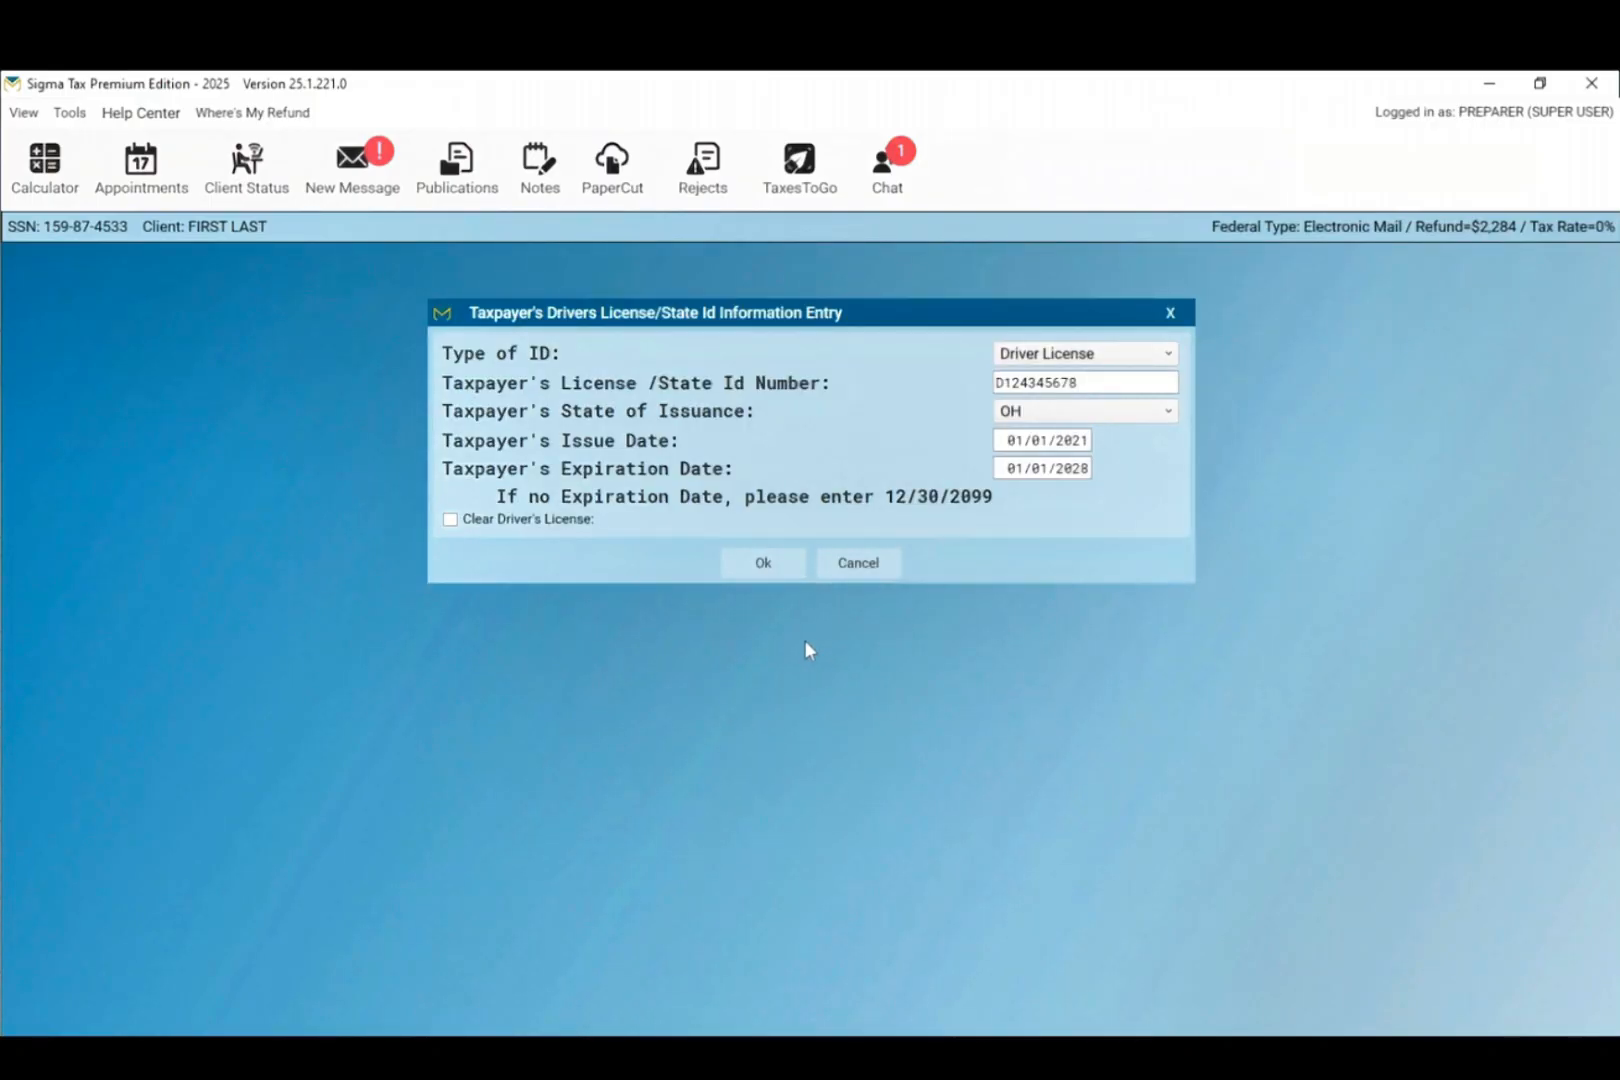
pyautogui.click(762, 578)
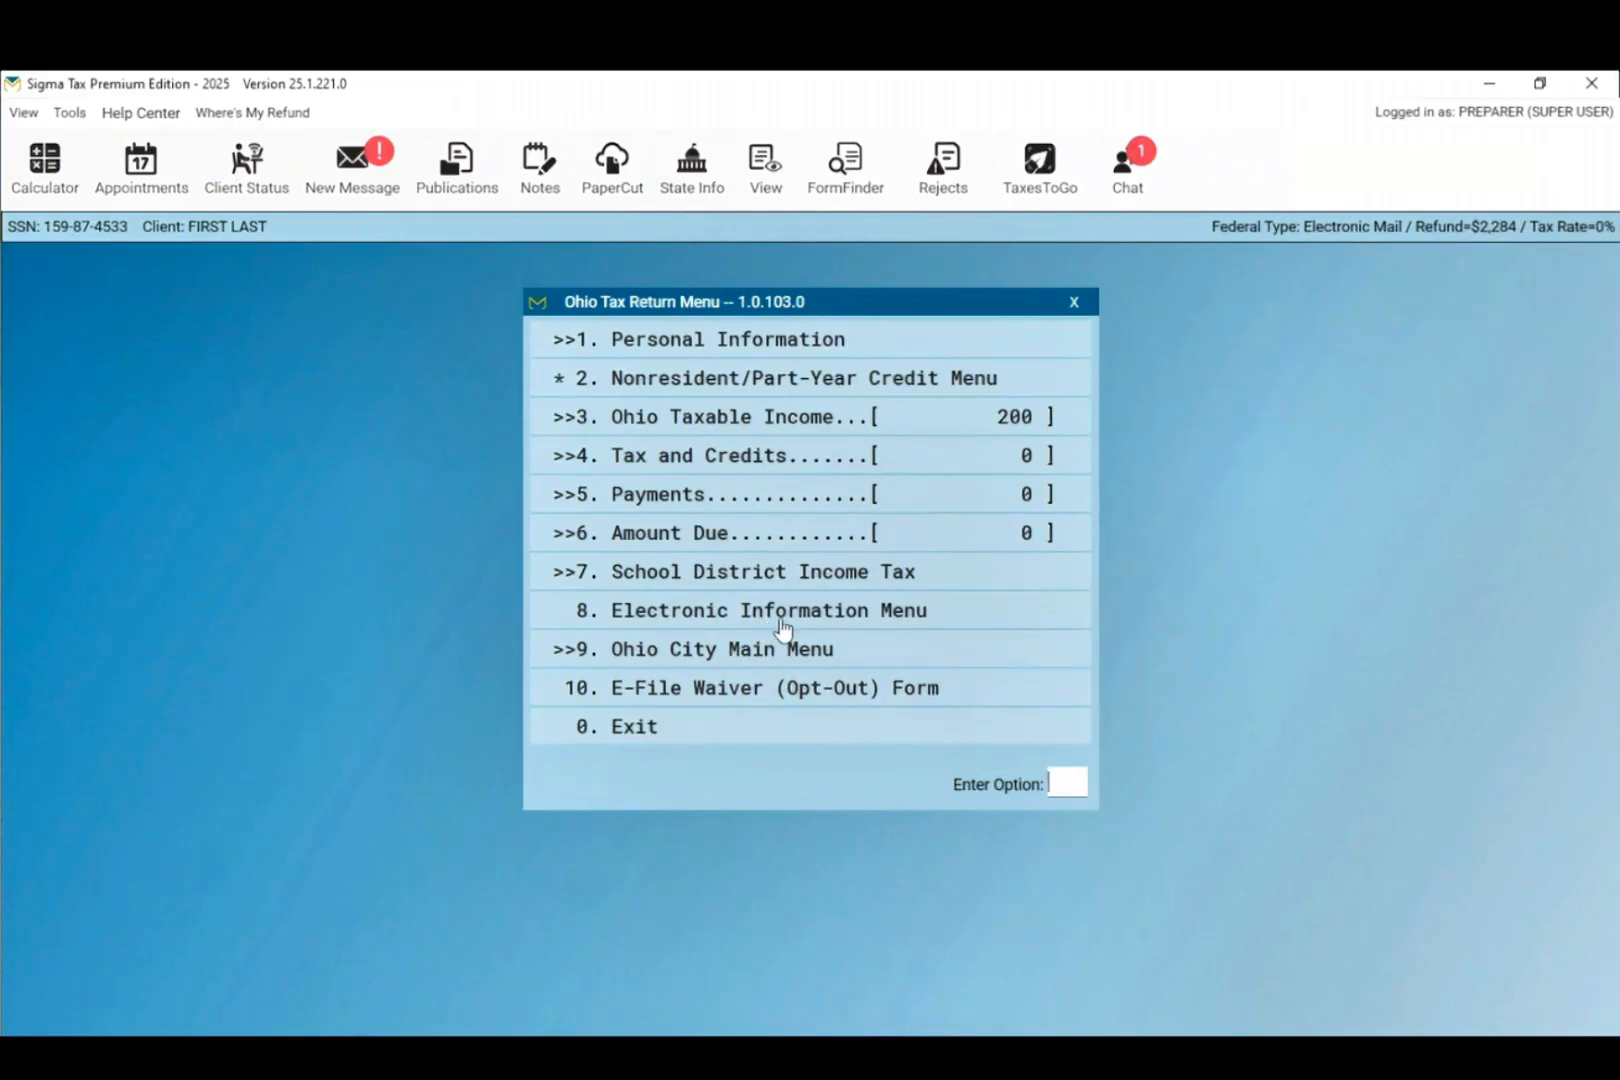
# Step: Accept the declaration, choose YES to e-file Ohio, then exit the Ohio menus and state list
pyautogui.click(782, 624)
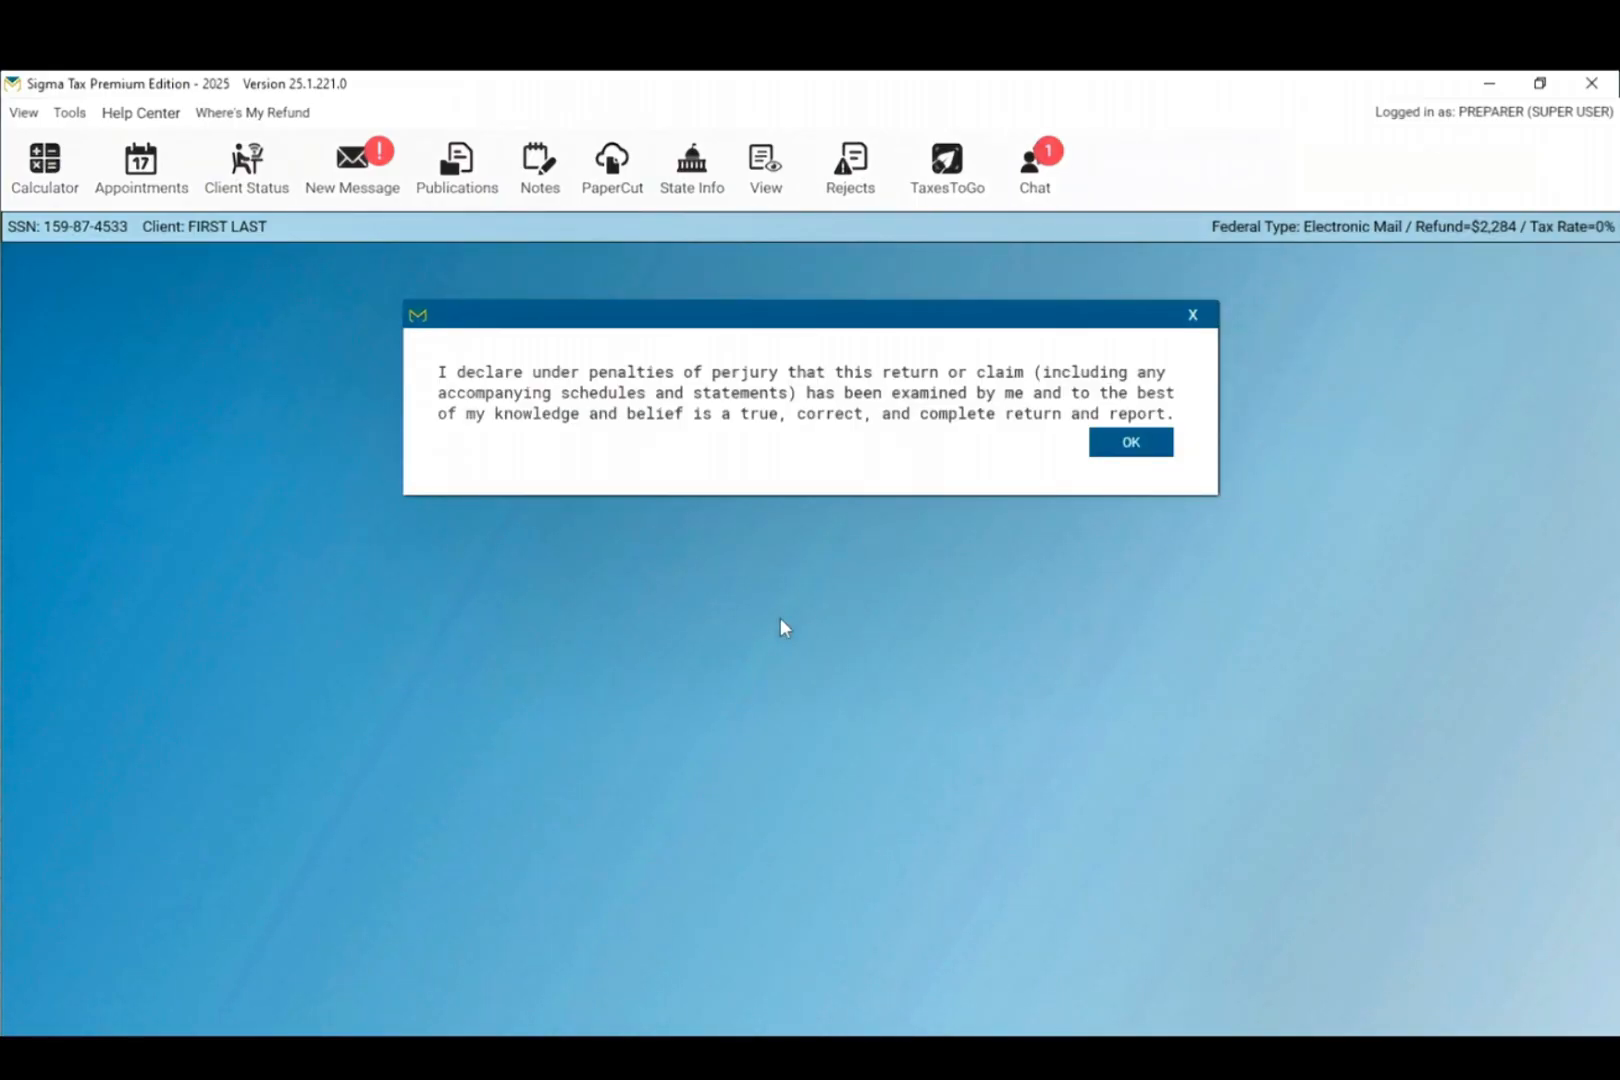
pyautogui.click(1110, 449)
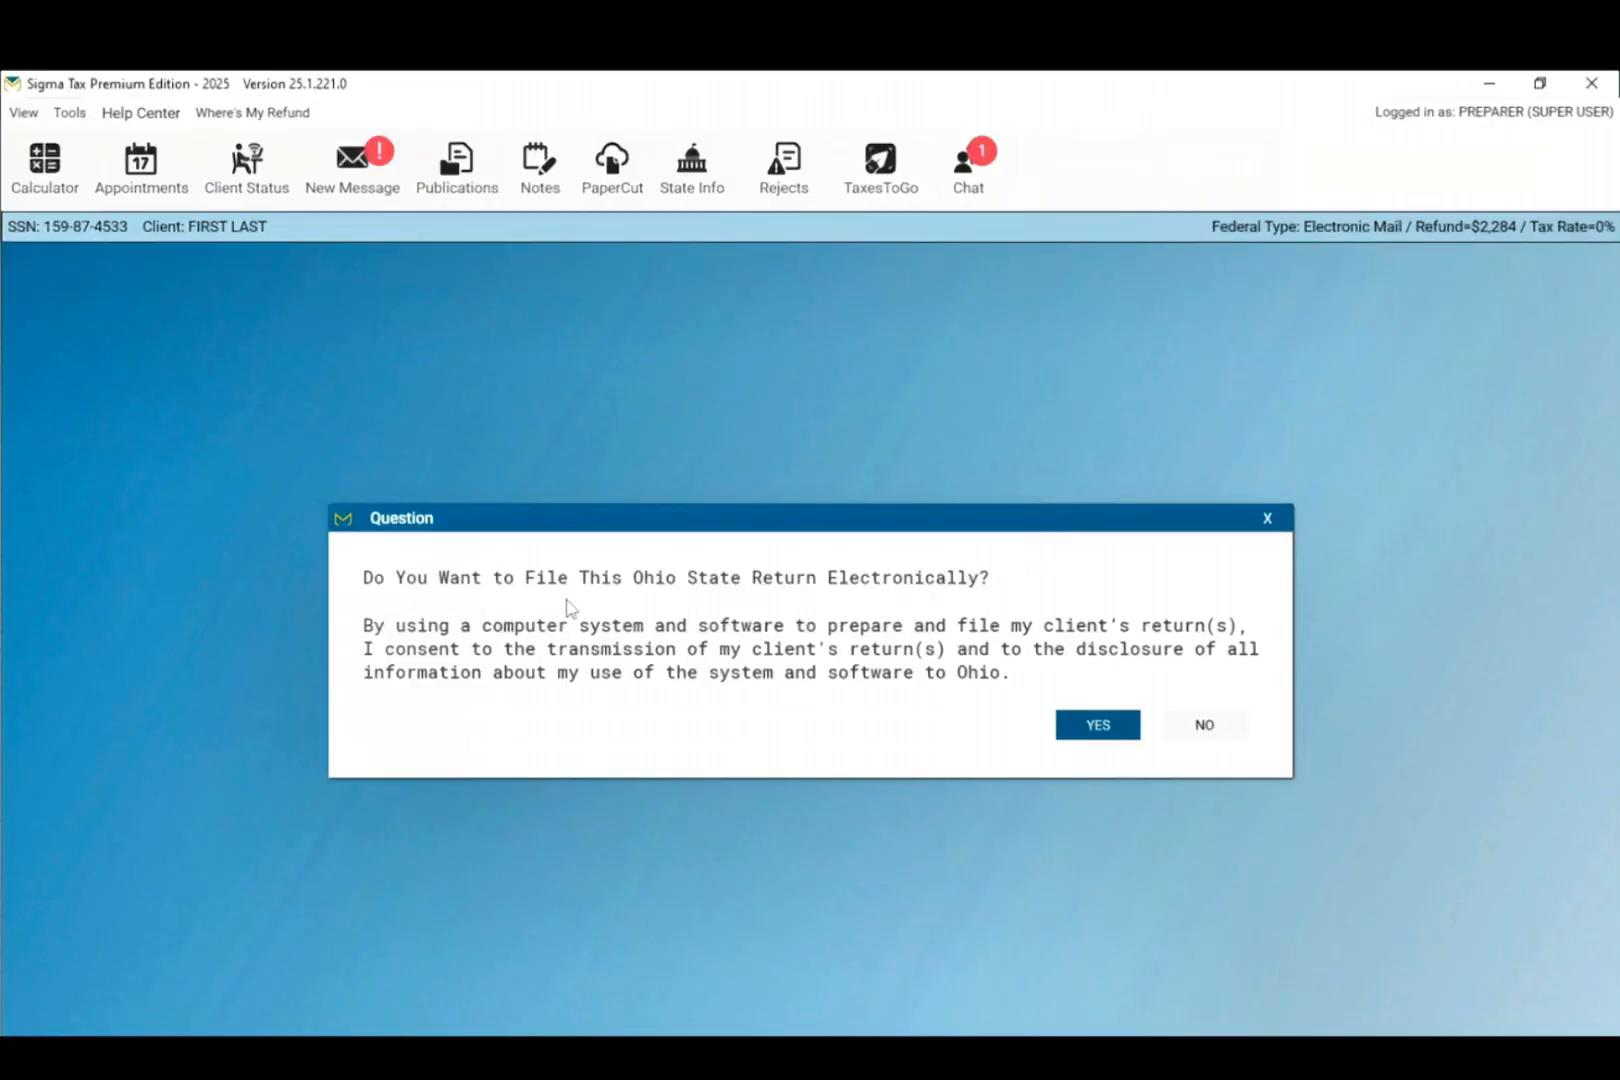
pyautogui.click(1097, 741)
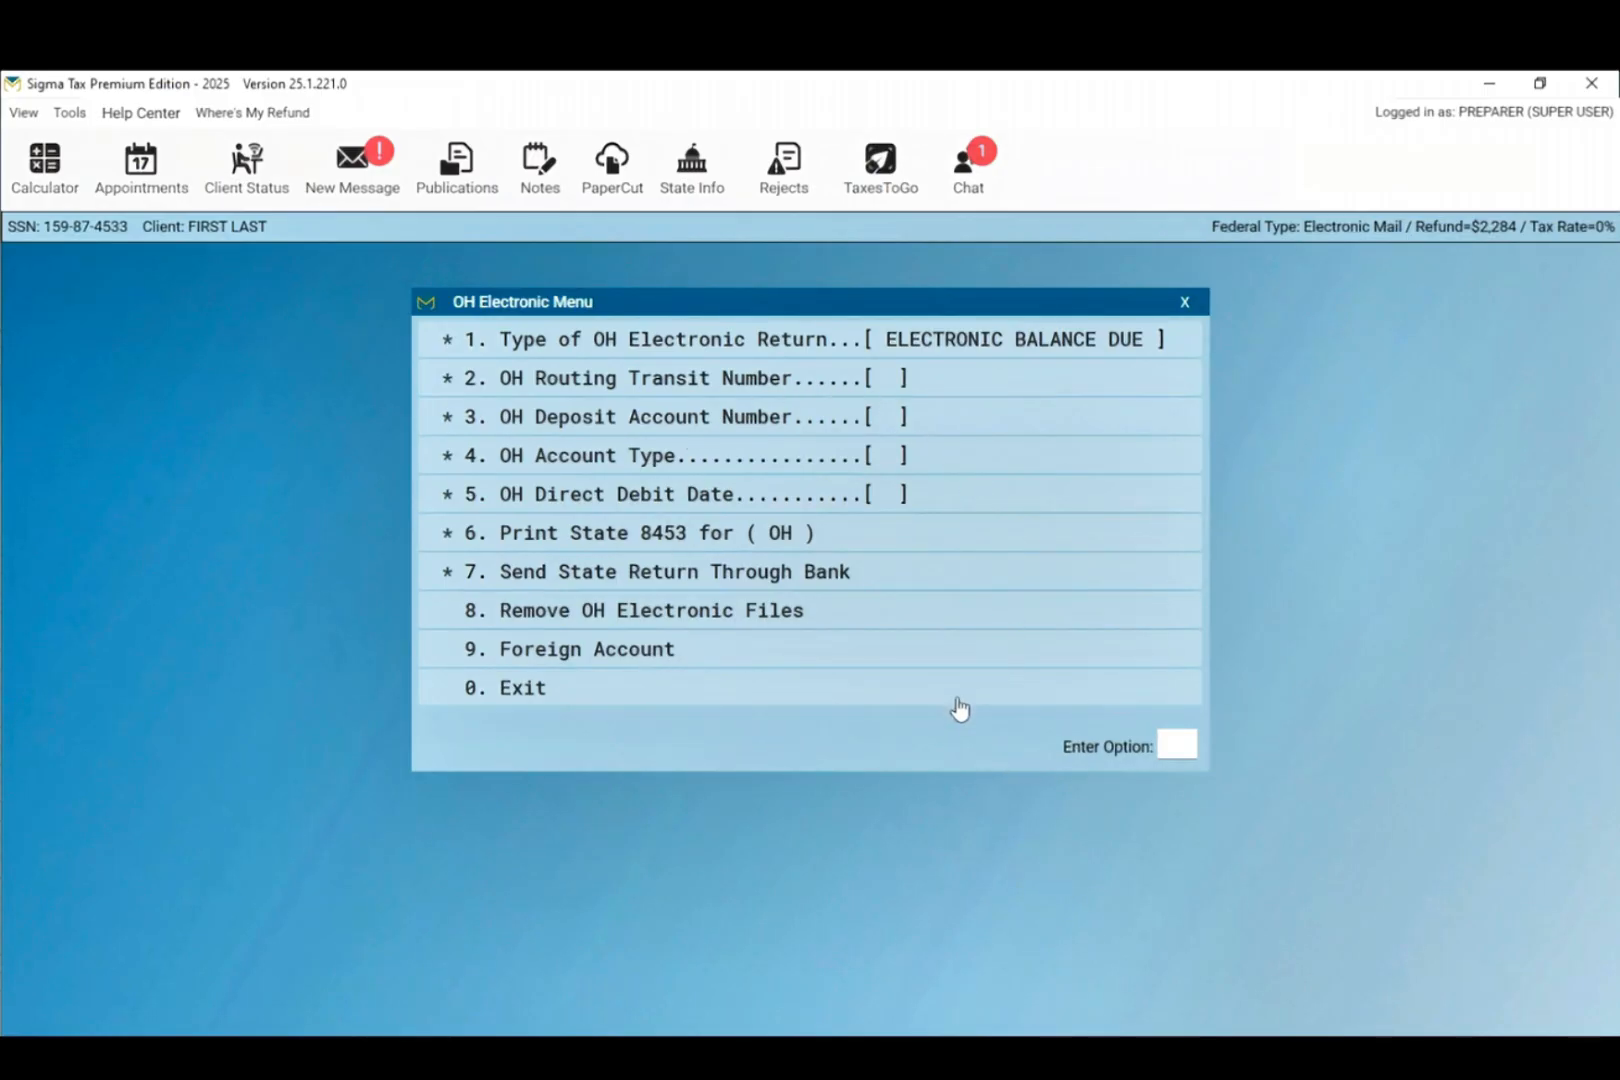
pyautogui.click(765, 705)
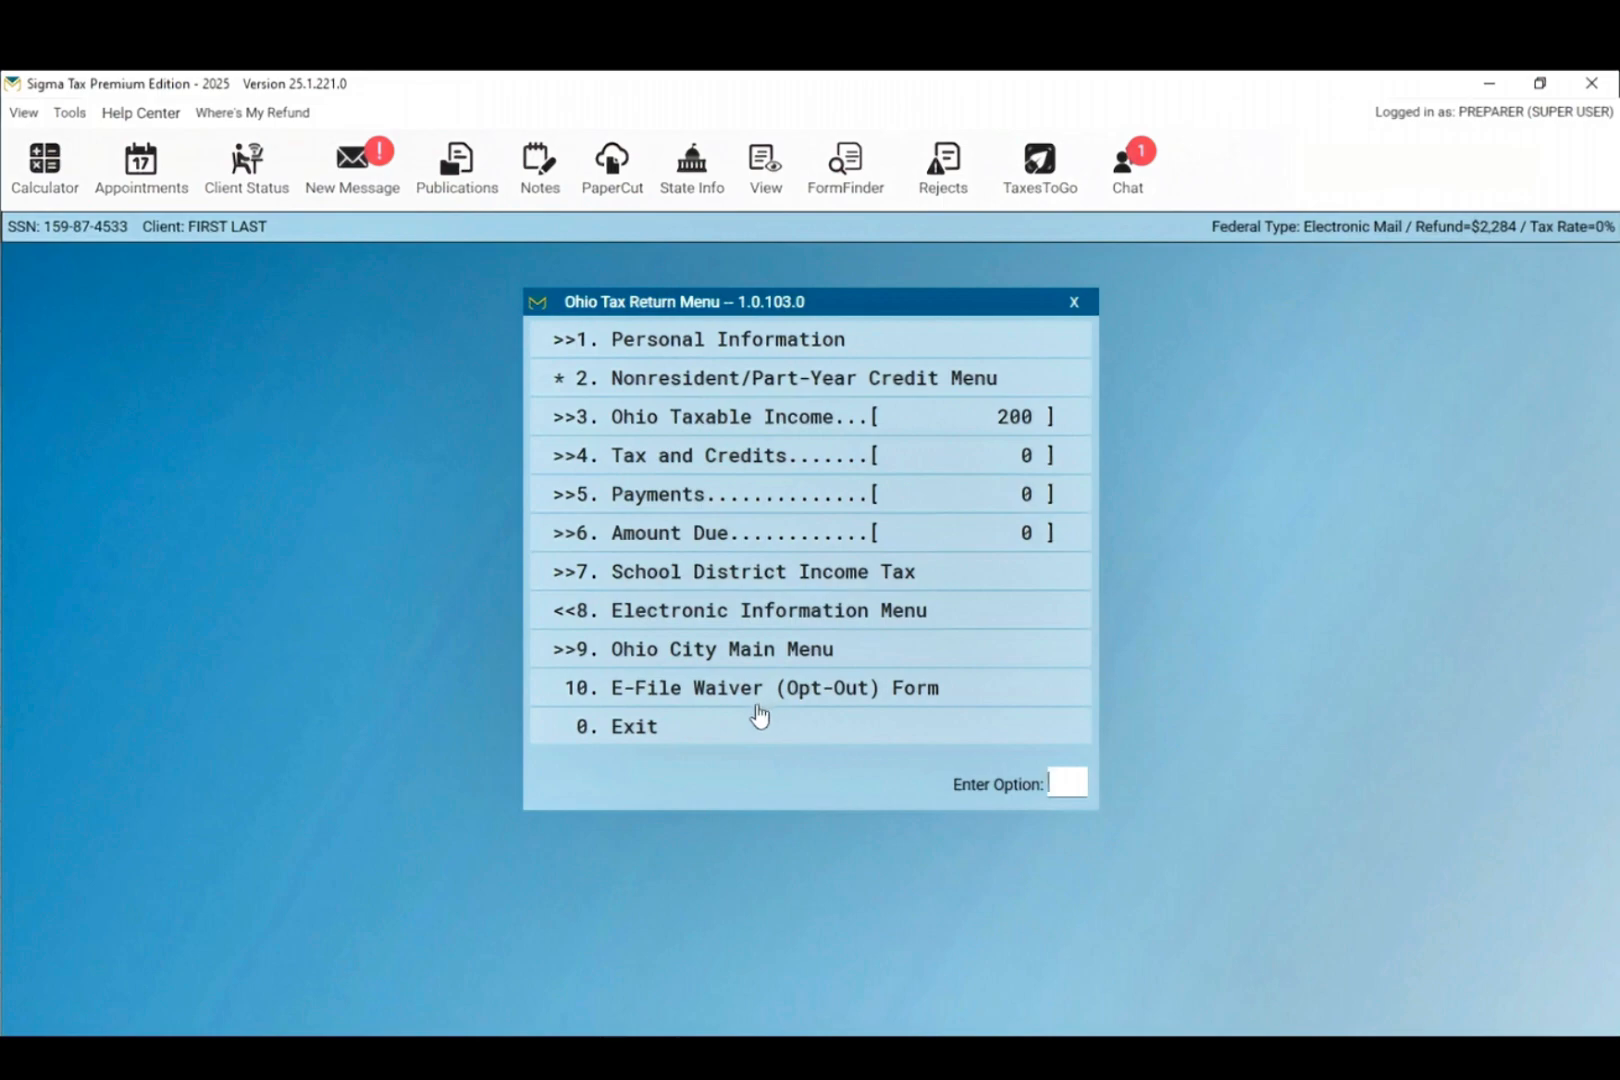
pyautogui.click(732, 742)
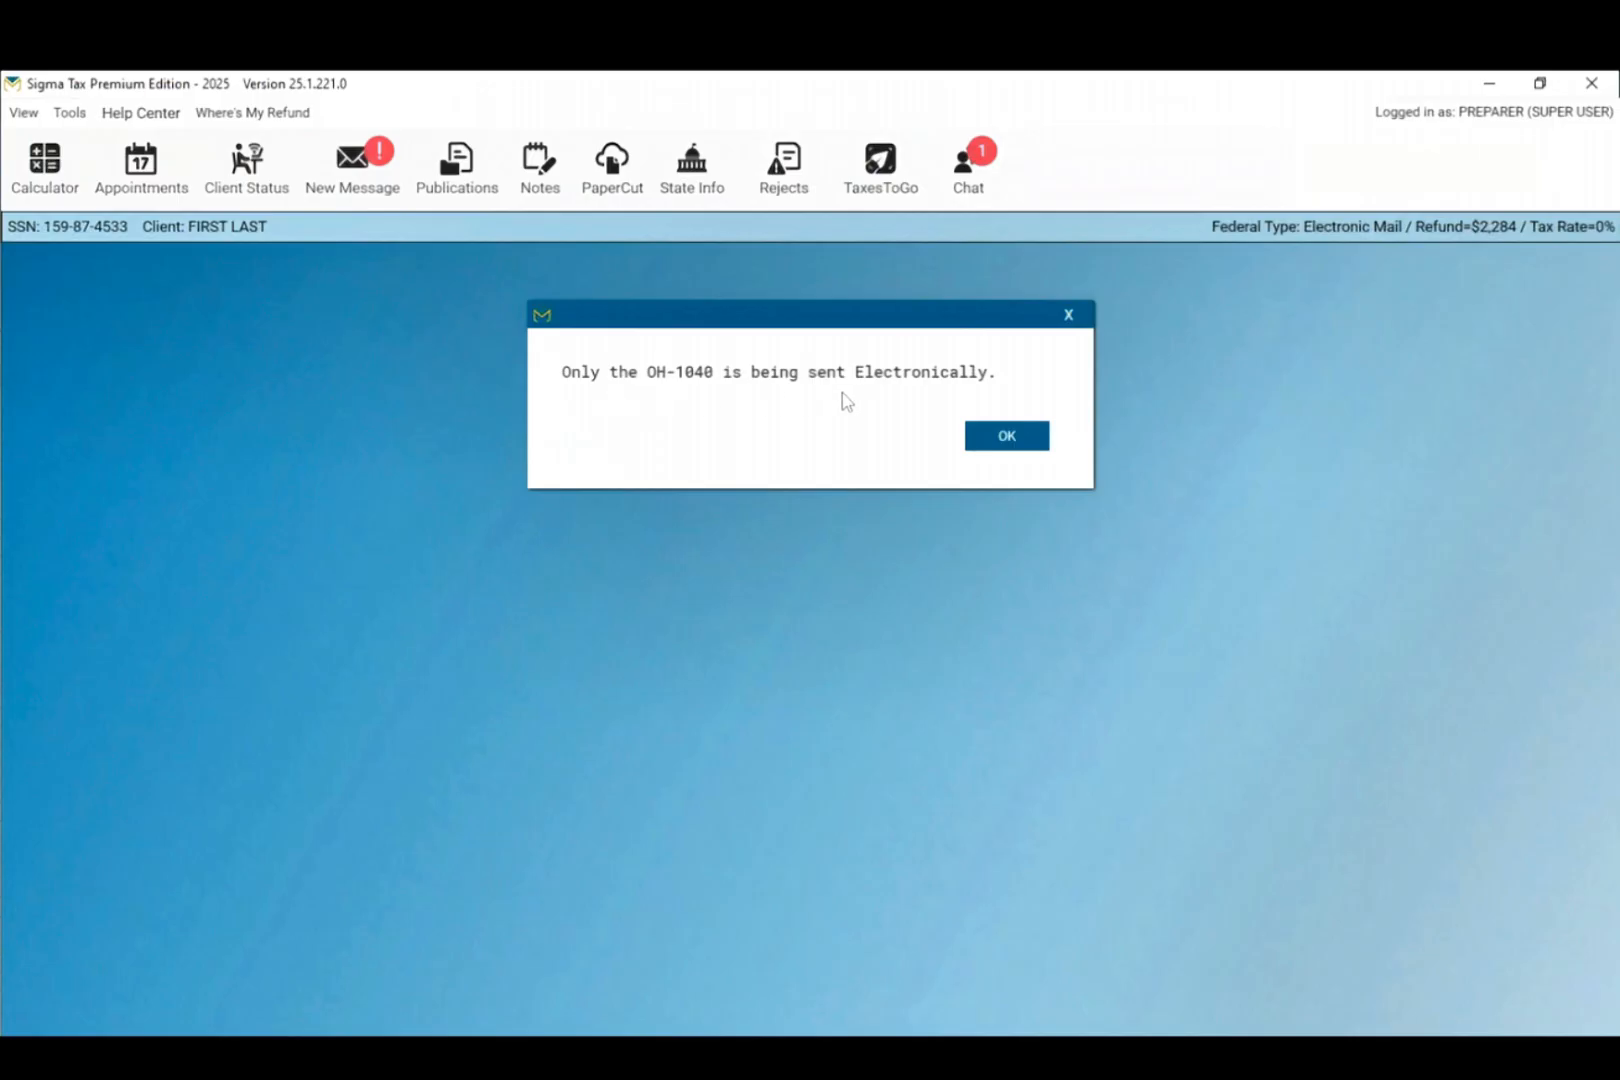
pyautogui.click(989, 438)
pyautogui.scroll(-2, 816, 671)
pyautogui.scroll(-4, 816, 671)
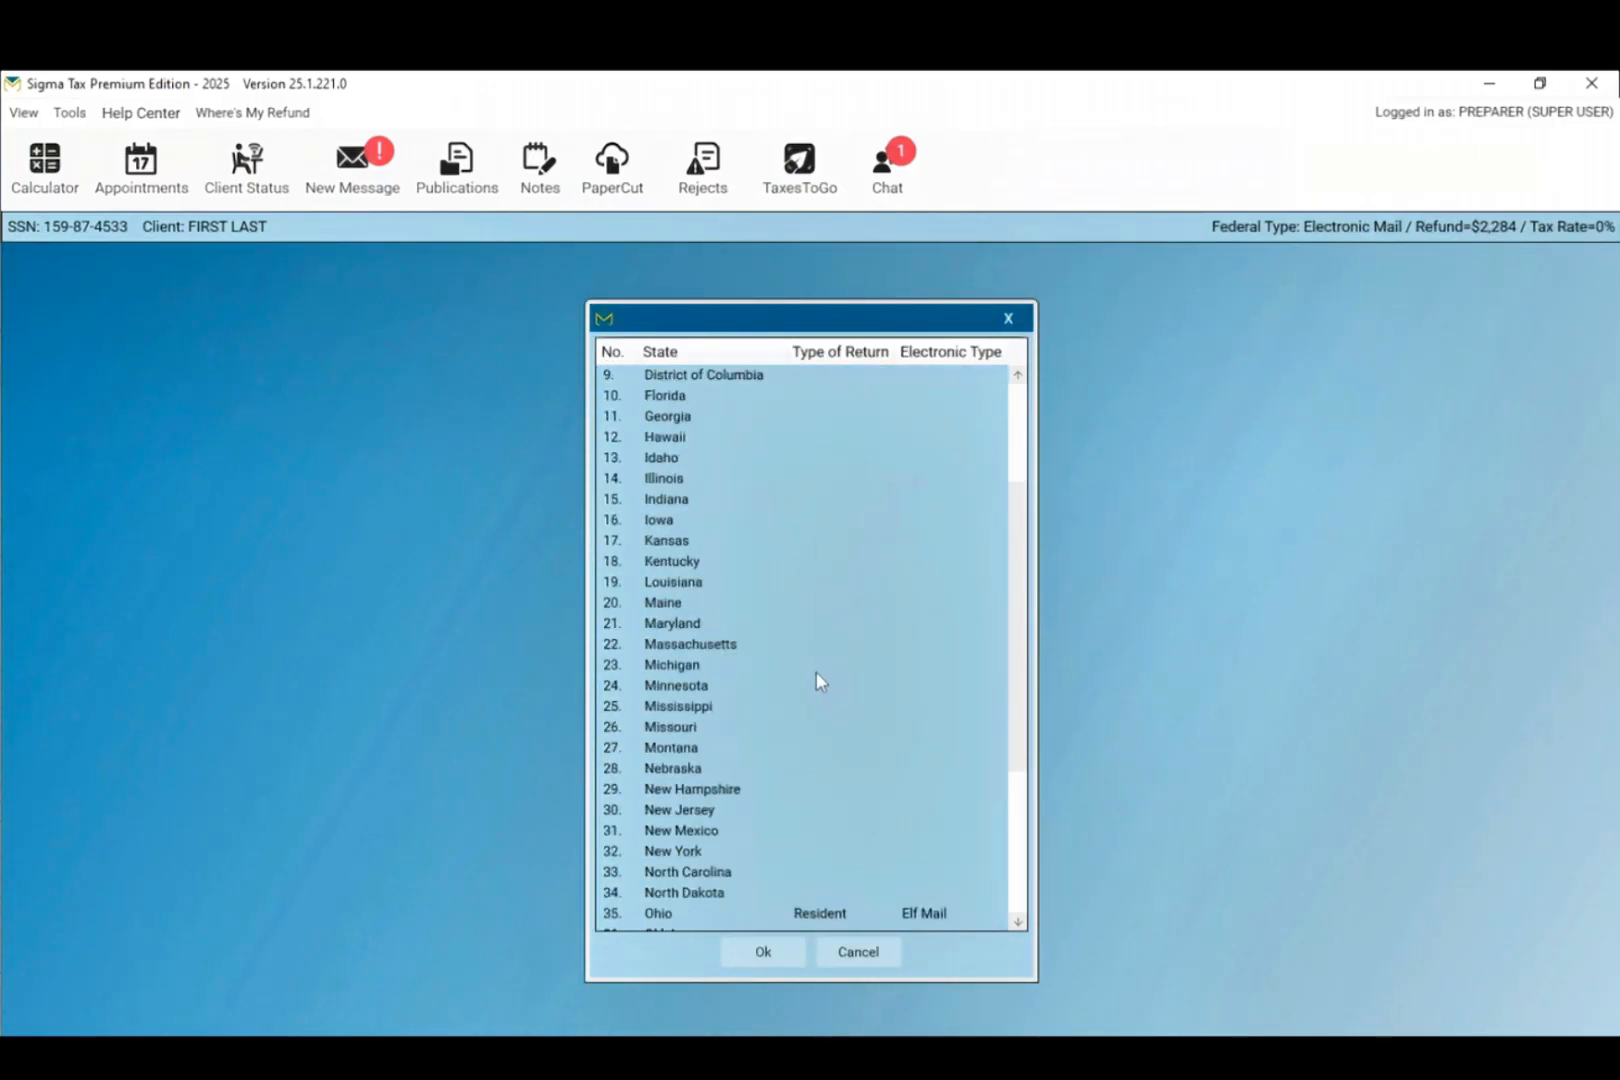
pyautogui.click(855, 955)
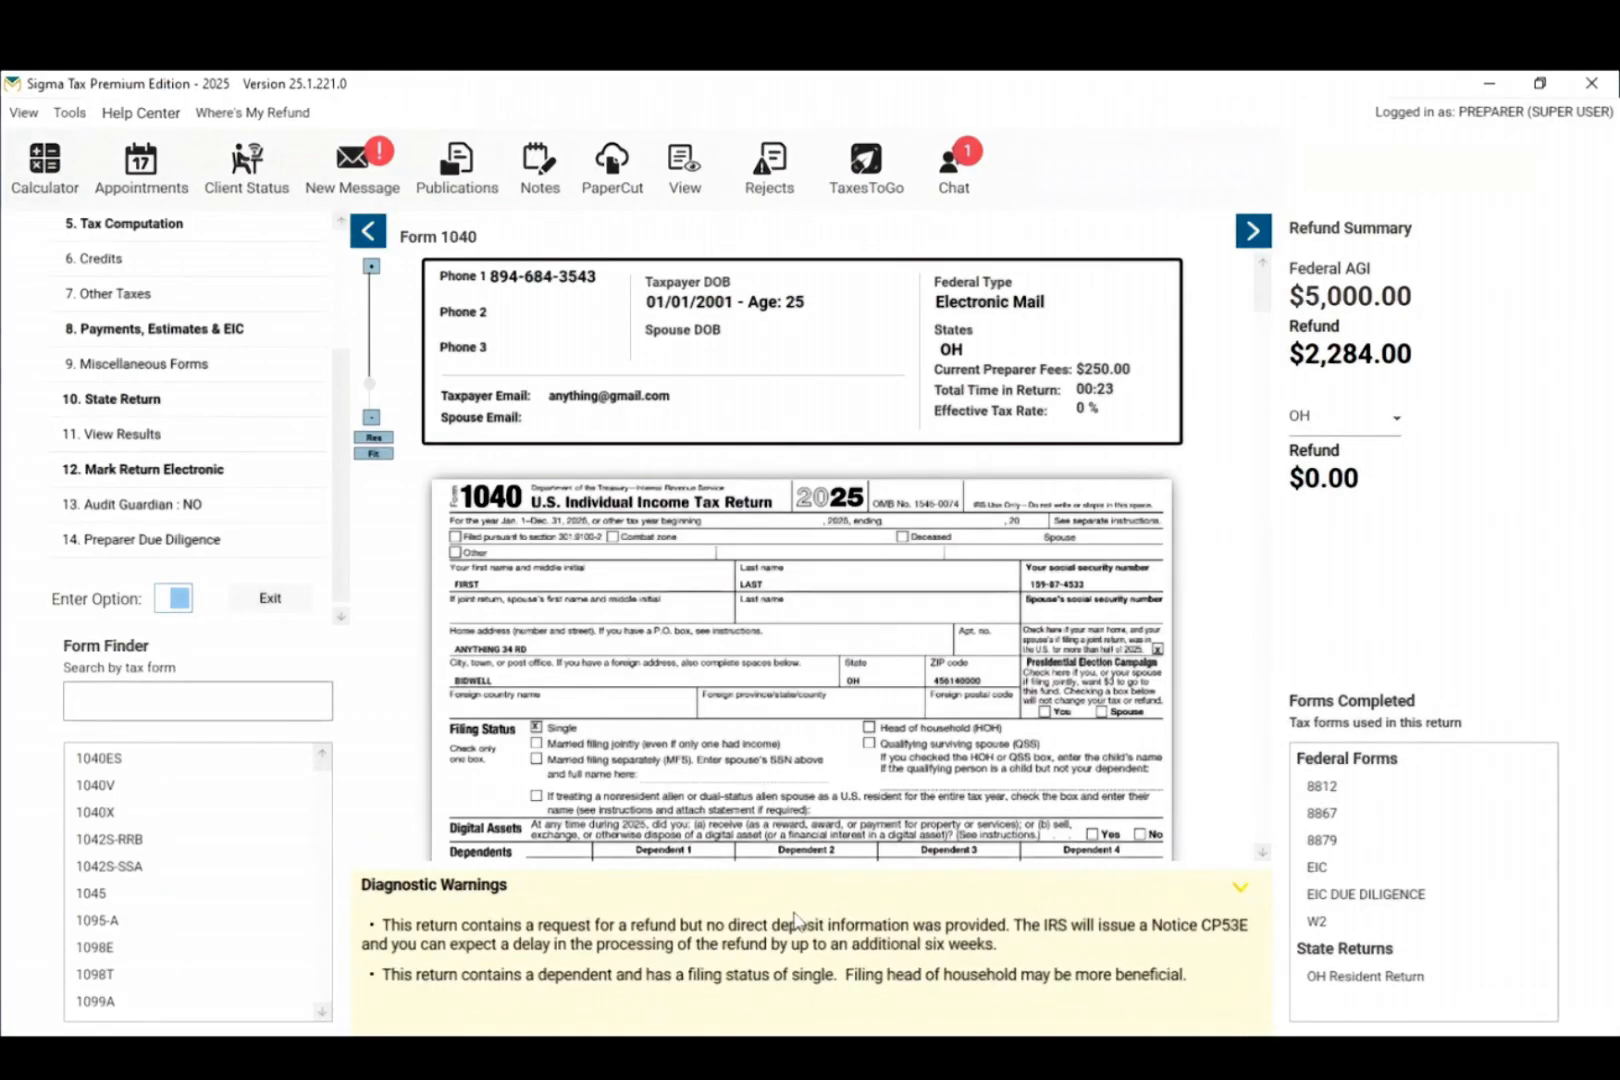
# Step: Exit the Receipt Menu and confirm the individual return is ready for transmission
pyautogui.click(268, 605)
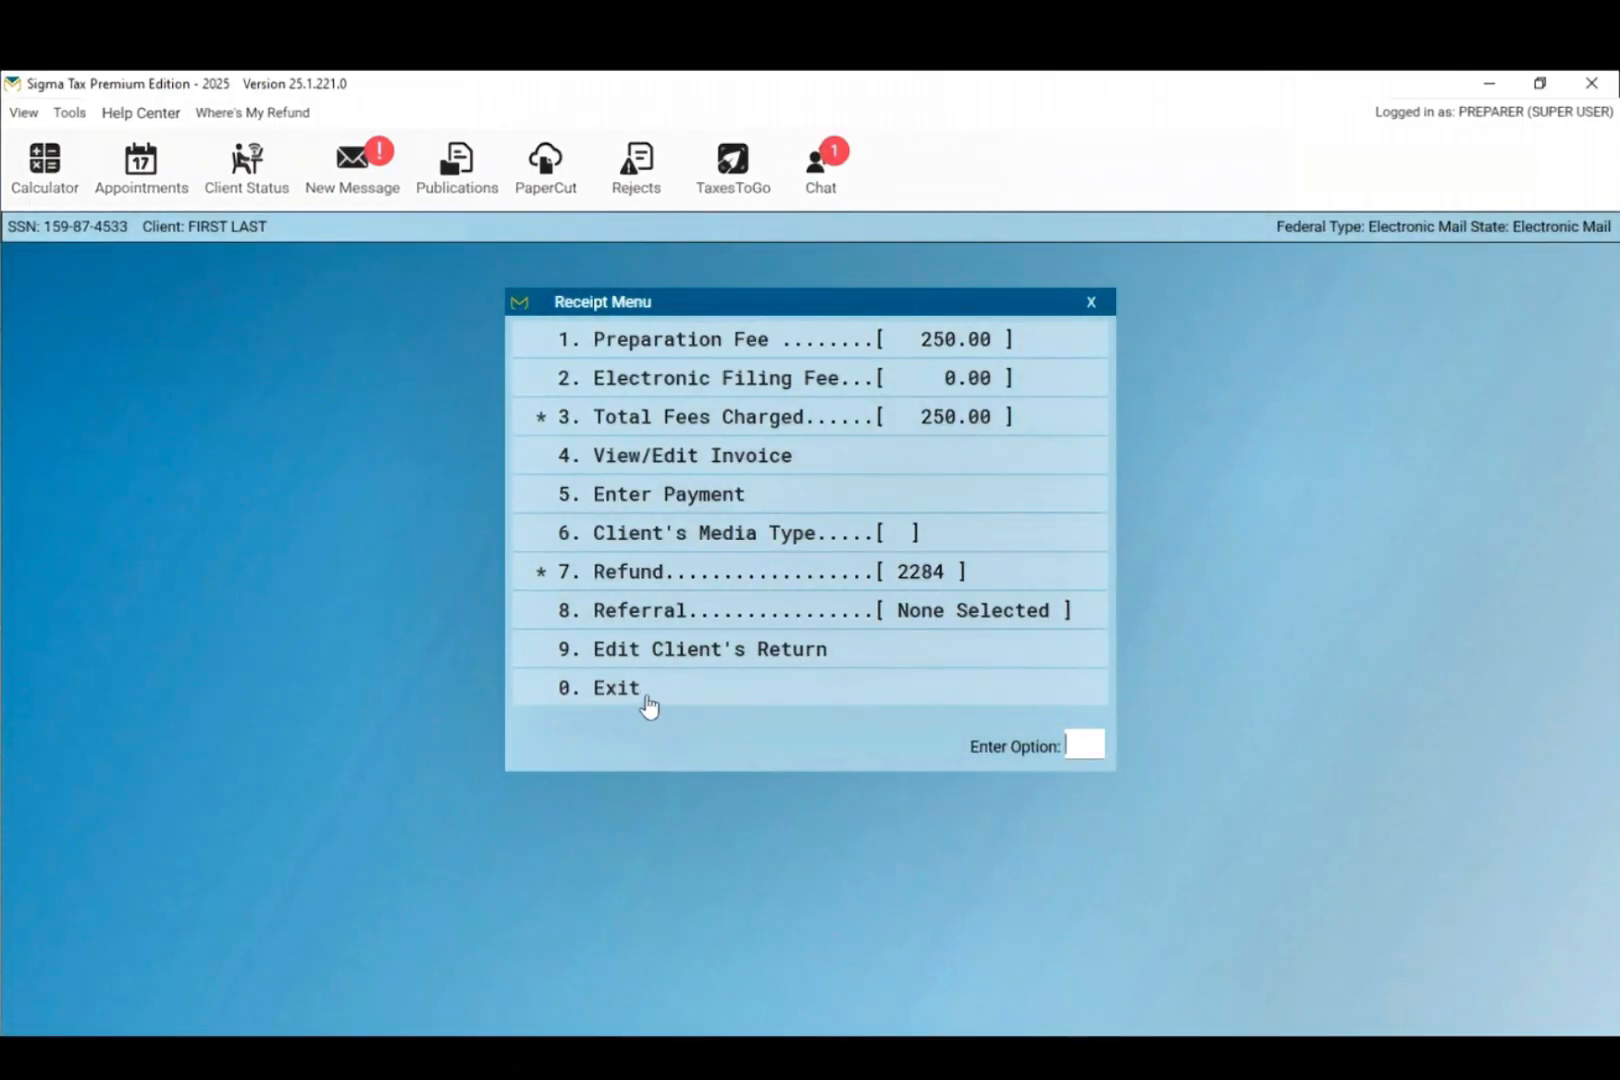
pyautogui.click(646, 700)
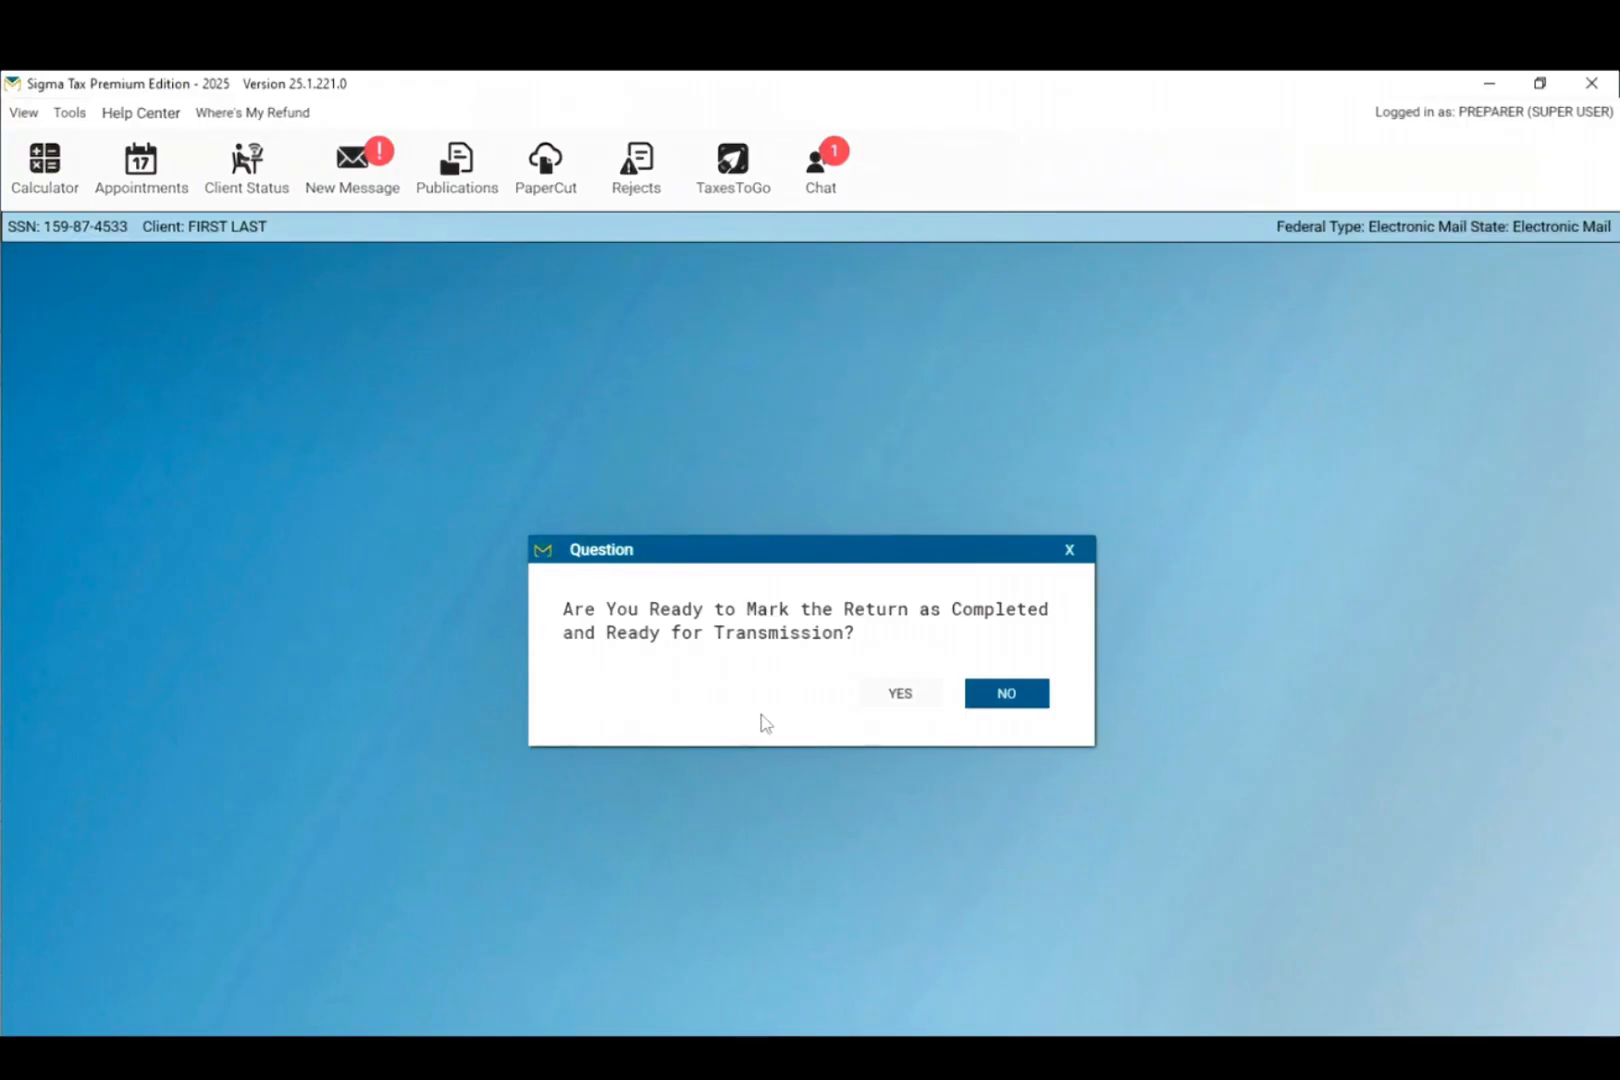
pyautogui.click(906, 706)
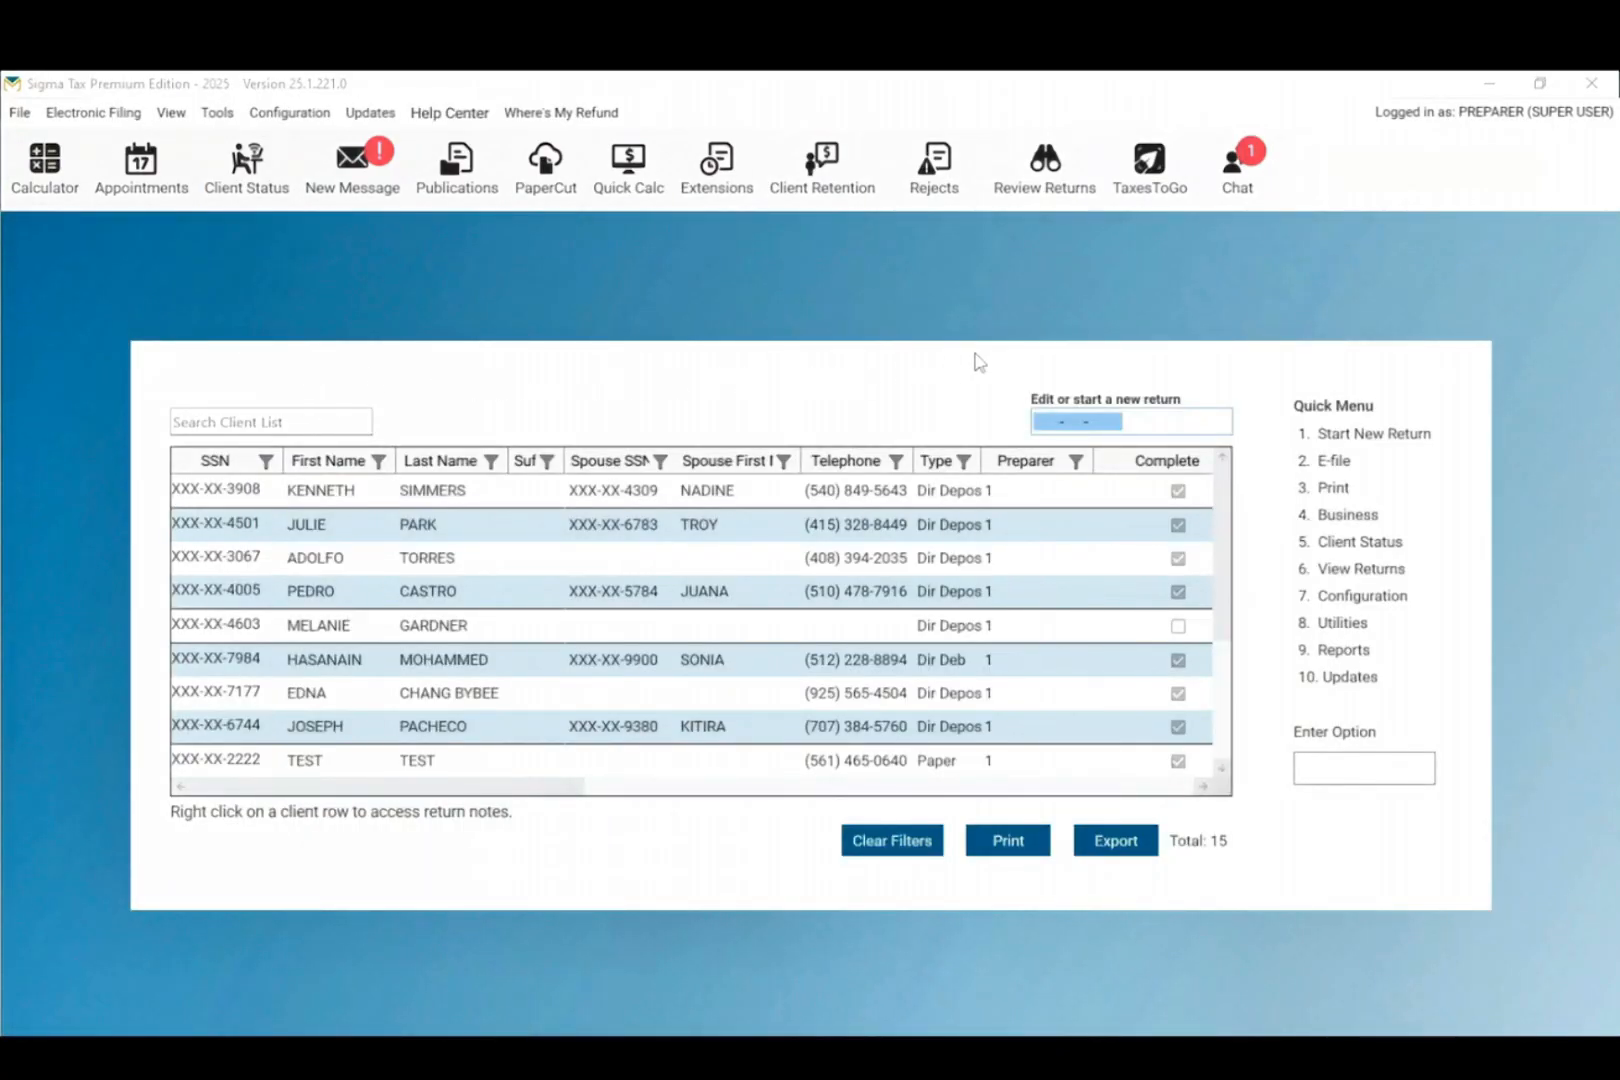
# Step: Select the client's return under Transmit Electronic Return(s) and start transmitting it
pyautogui.click(1336, 466)
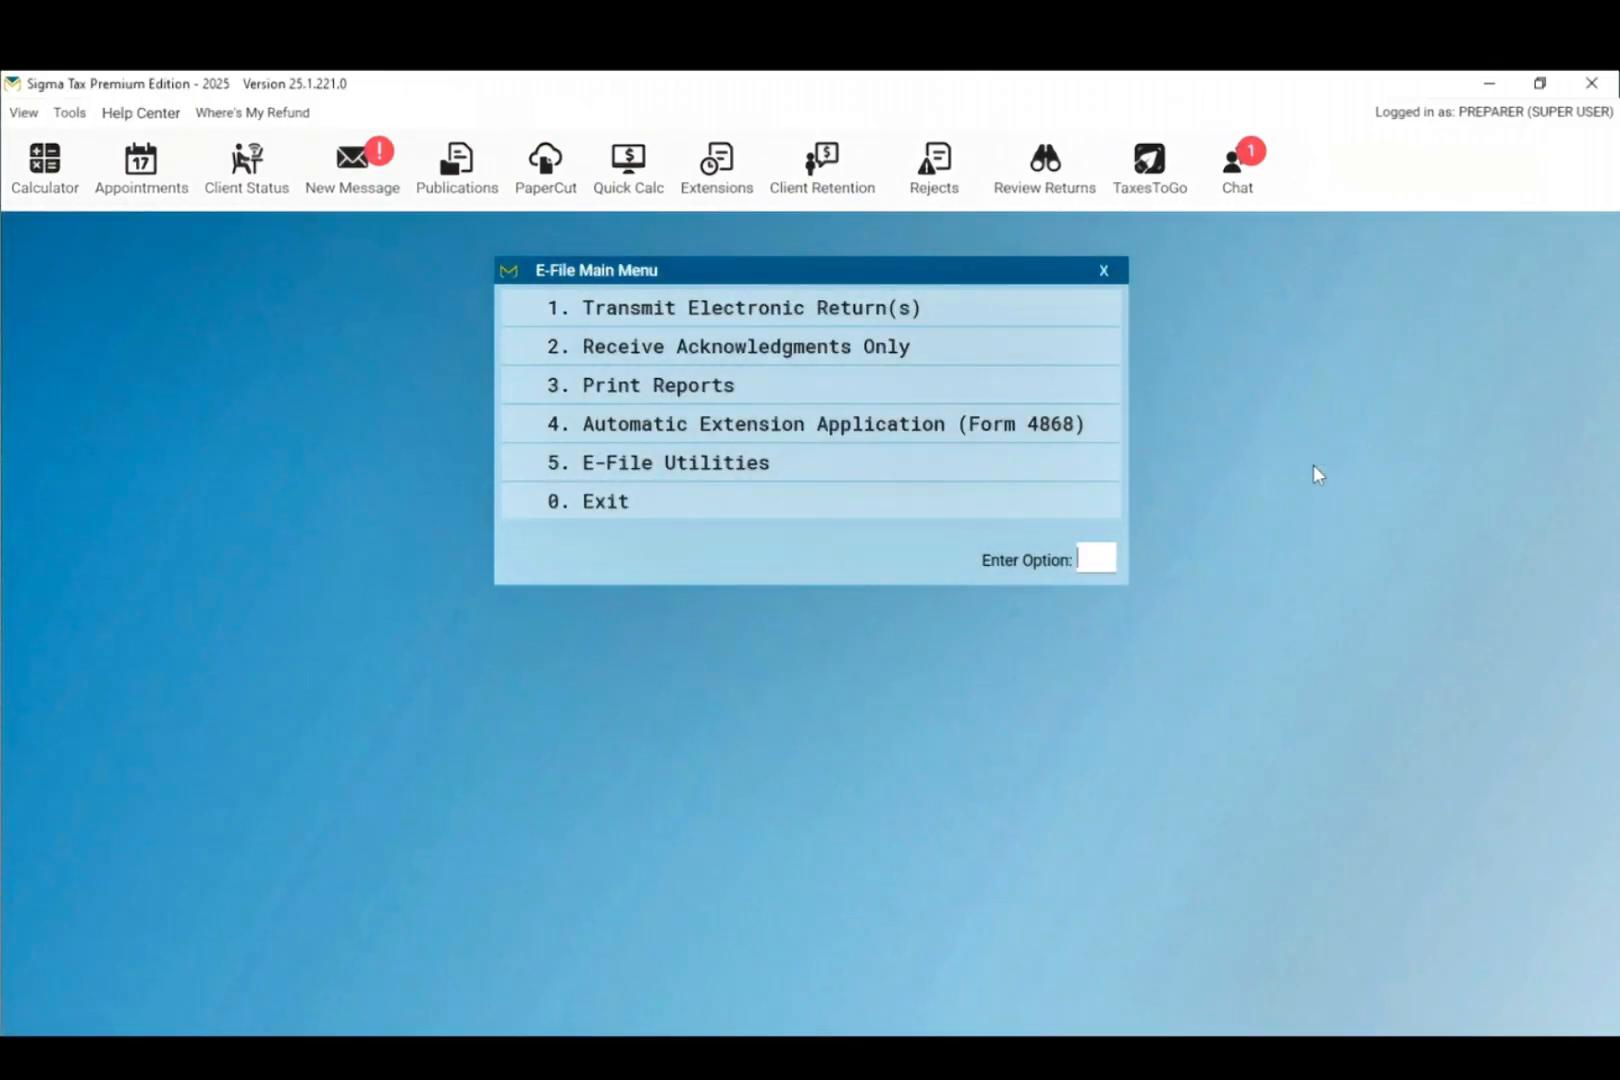
pyautogui.click(620, 318)
pyautogui.click(945, 378)
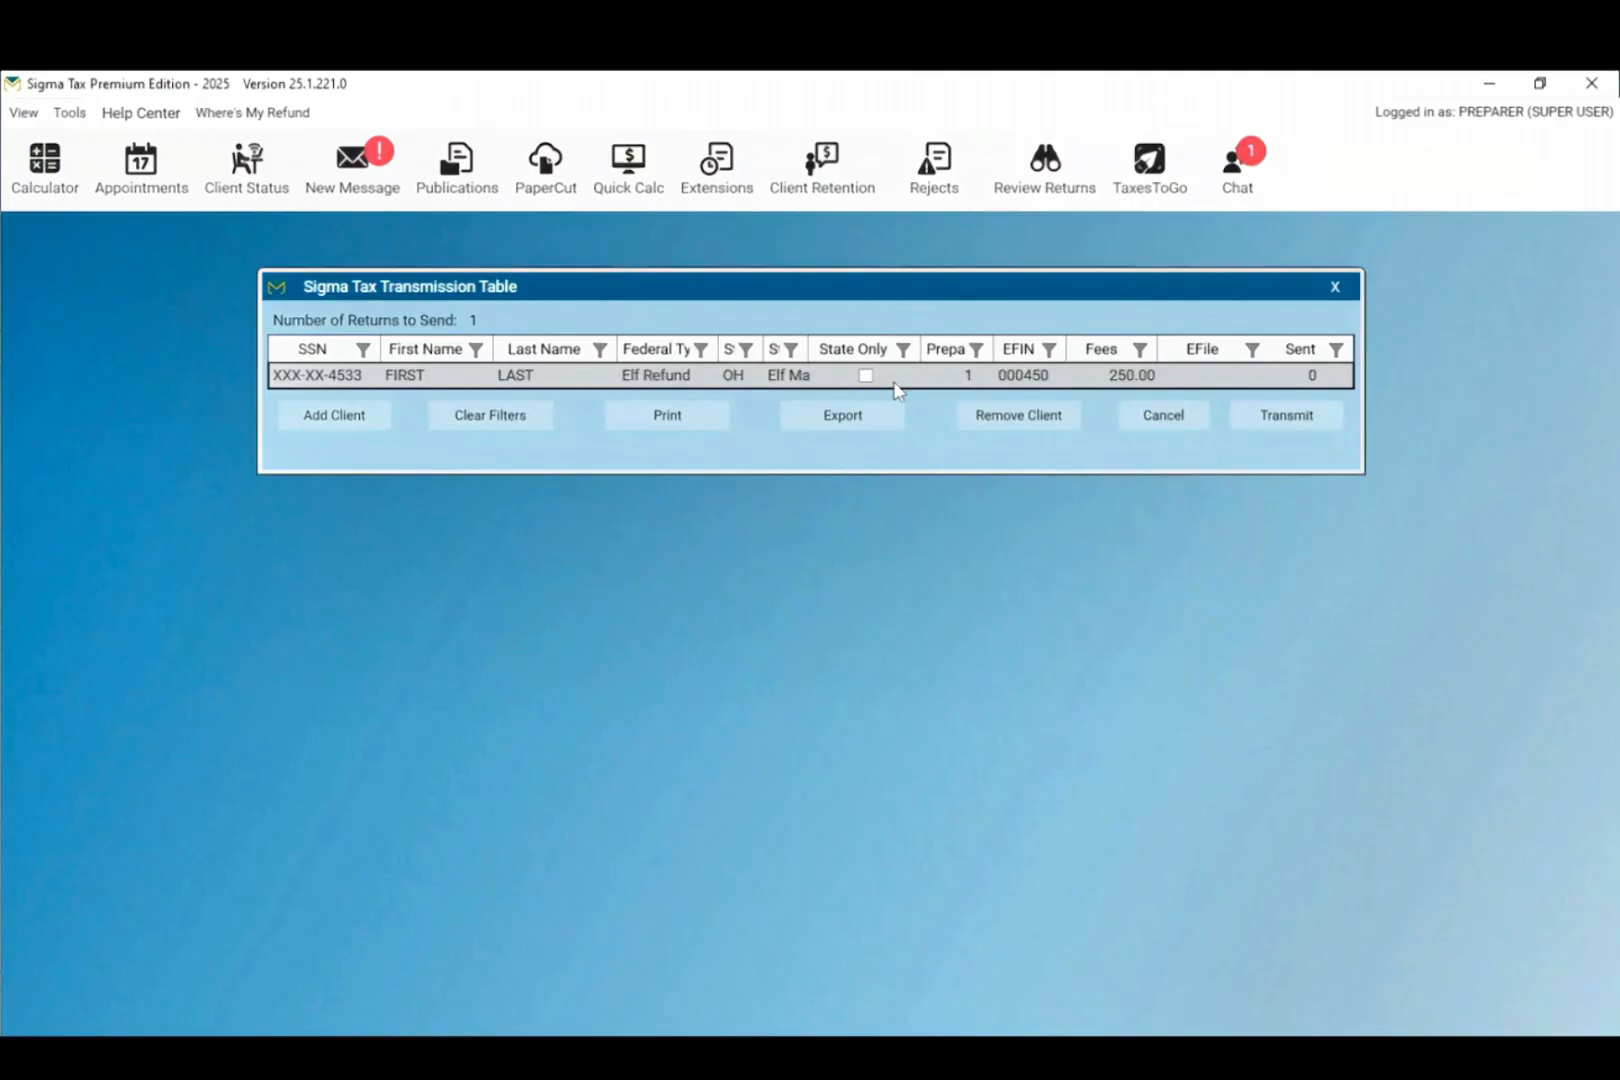
pyautogui.click(1285, 416)
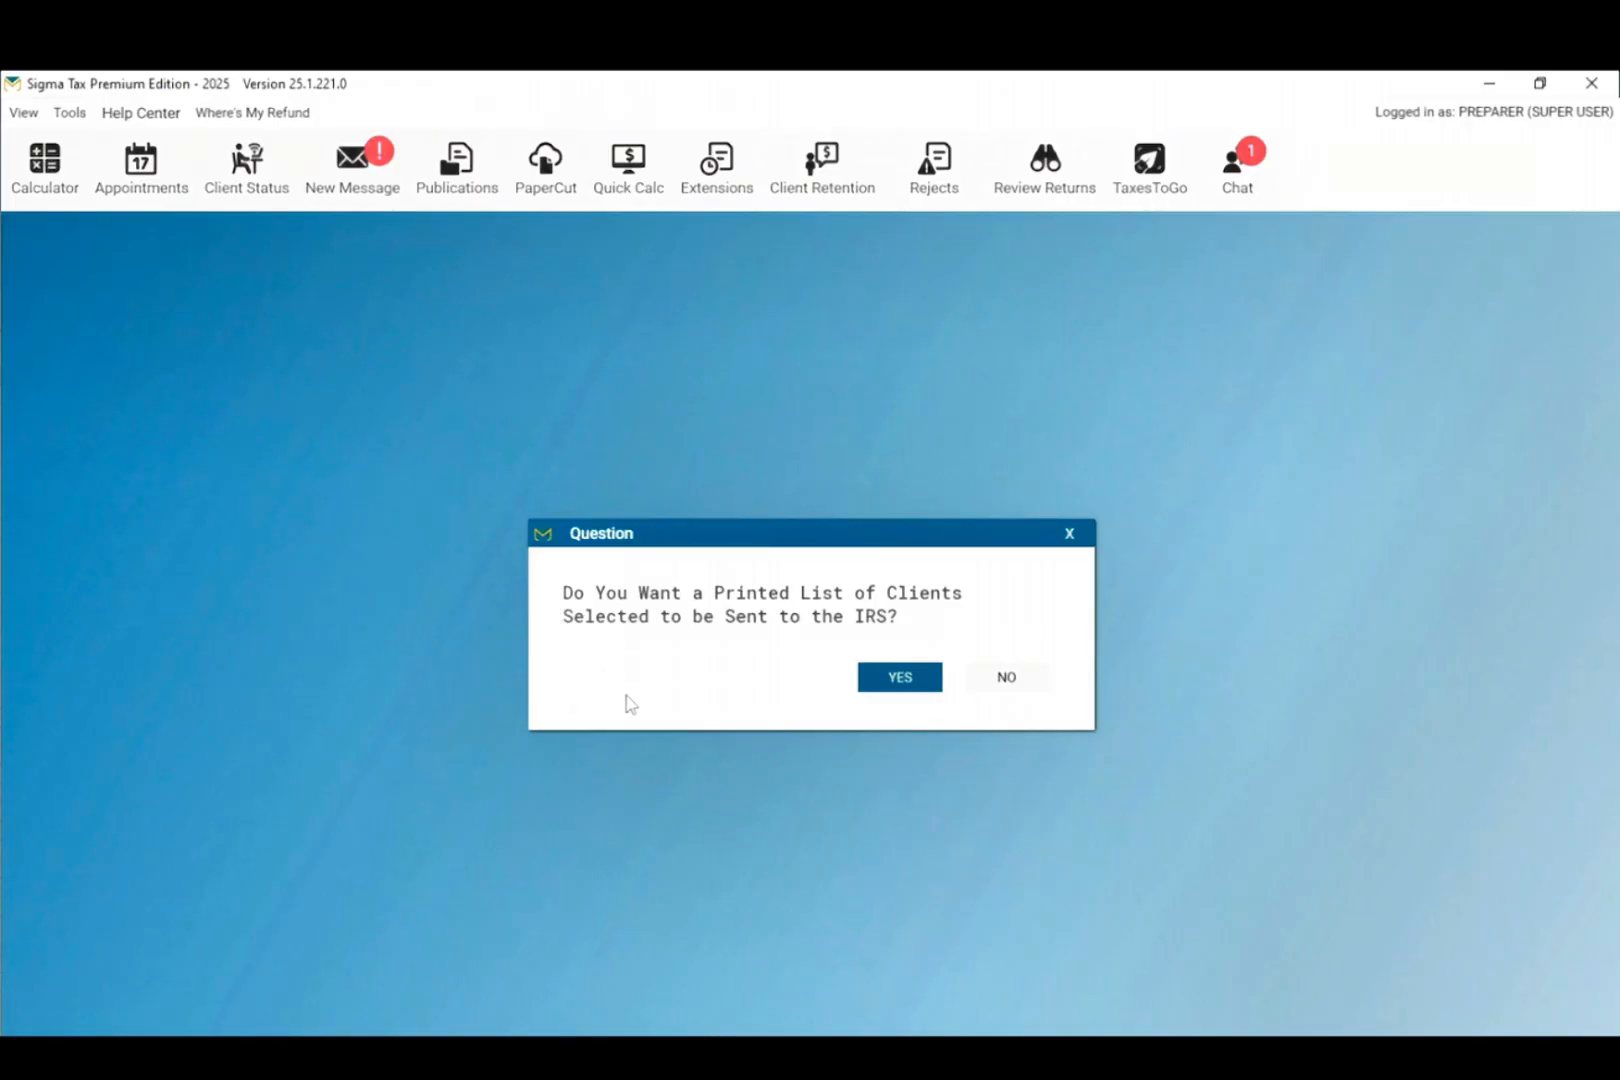
# Step: Print the transmitted-client list to PDF, review it in Edge, then minimize Edge
pyautogui.click(900, 678)
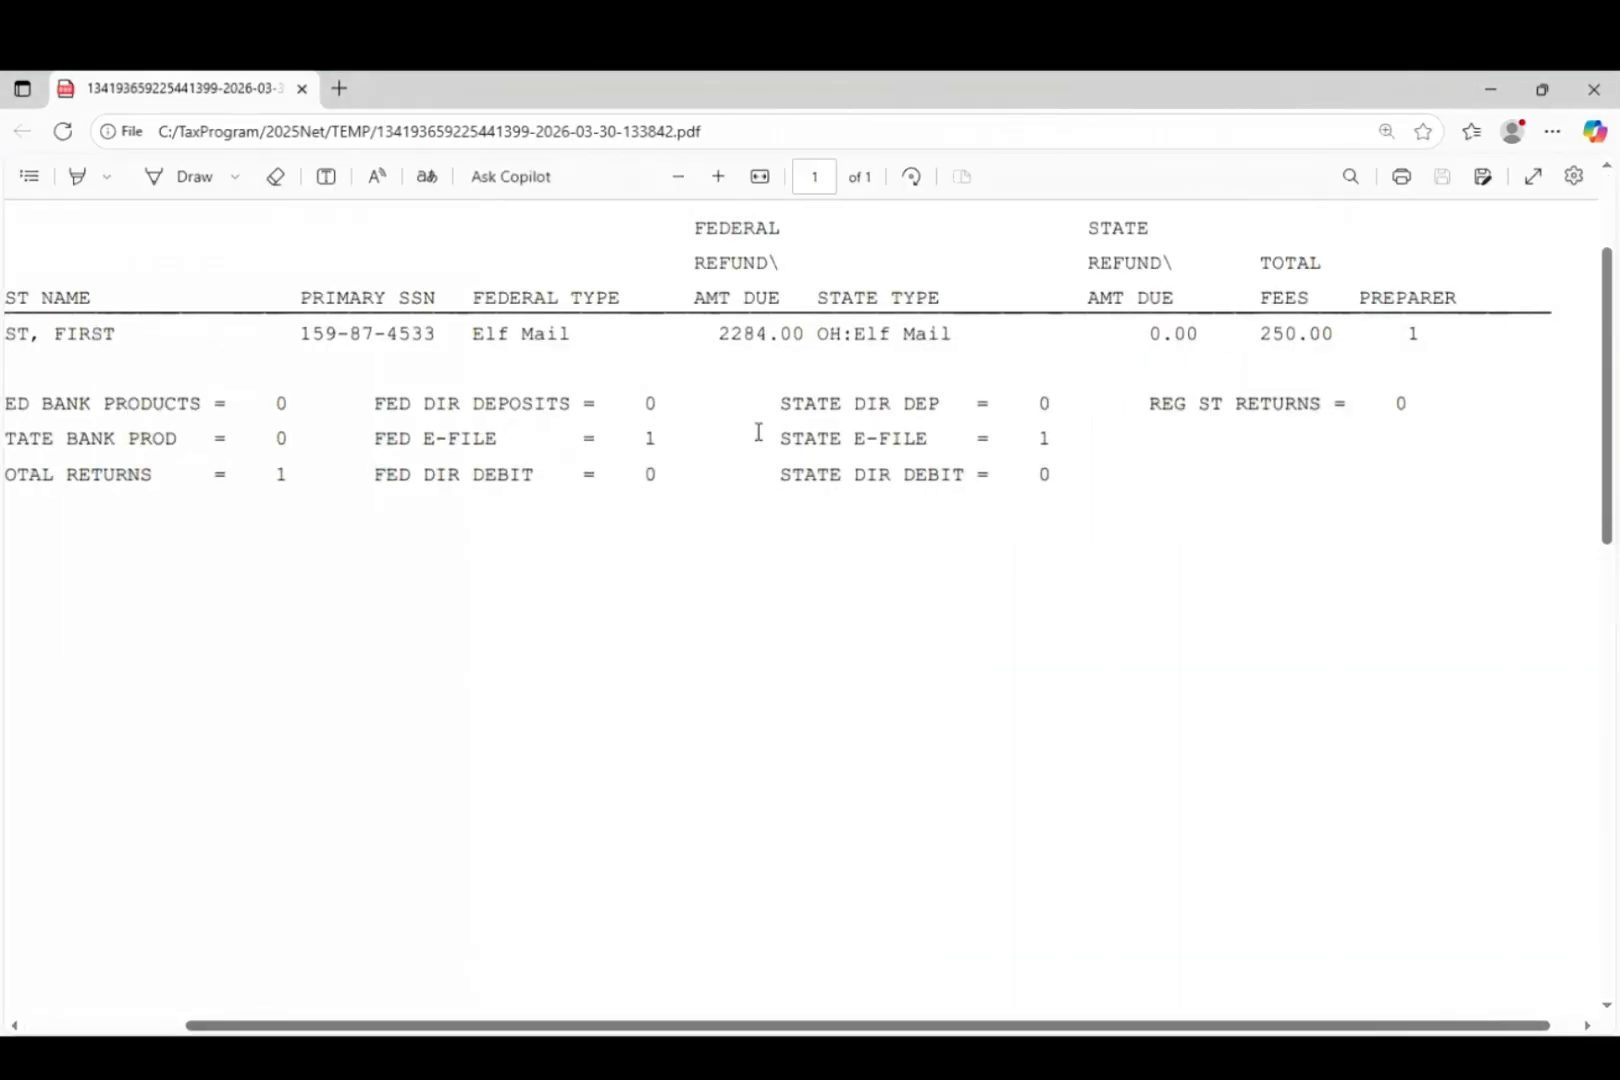
pyautogui.scroll(1, 758, 432)
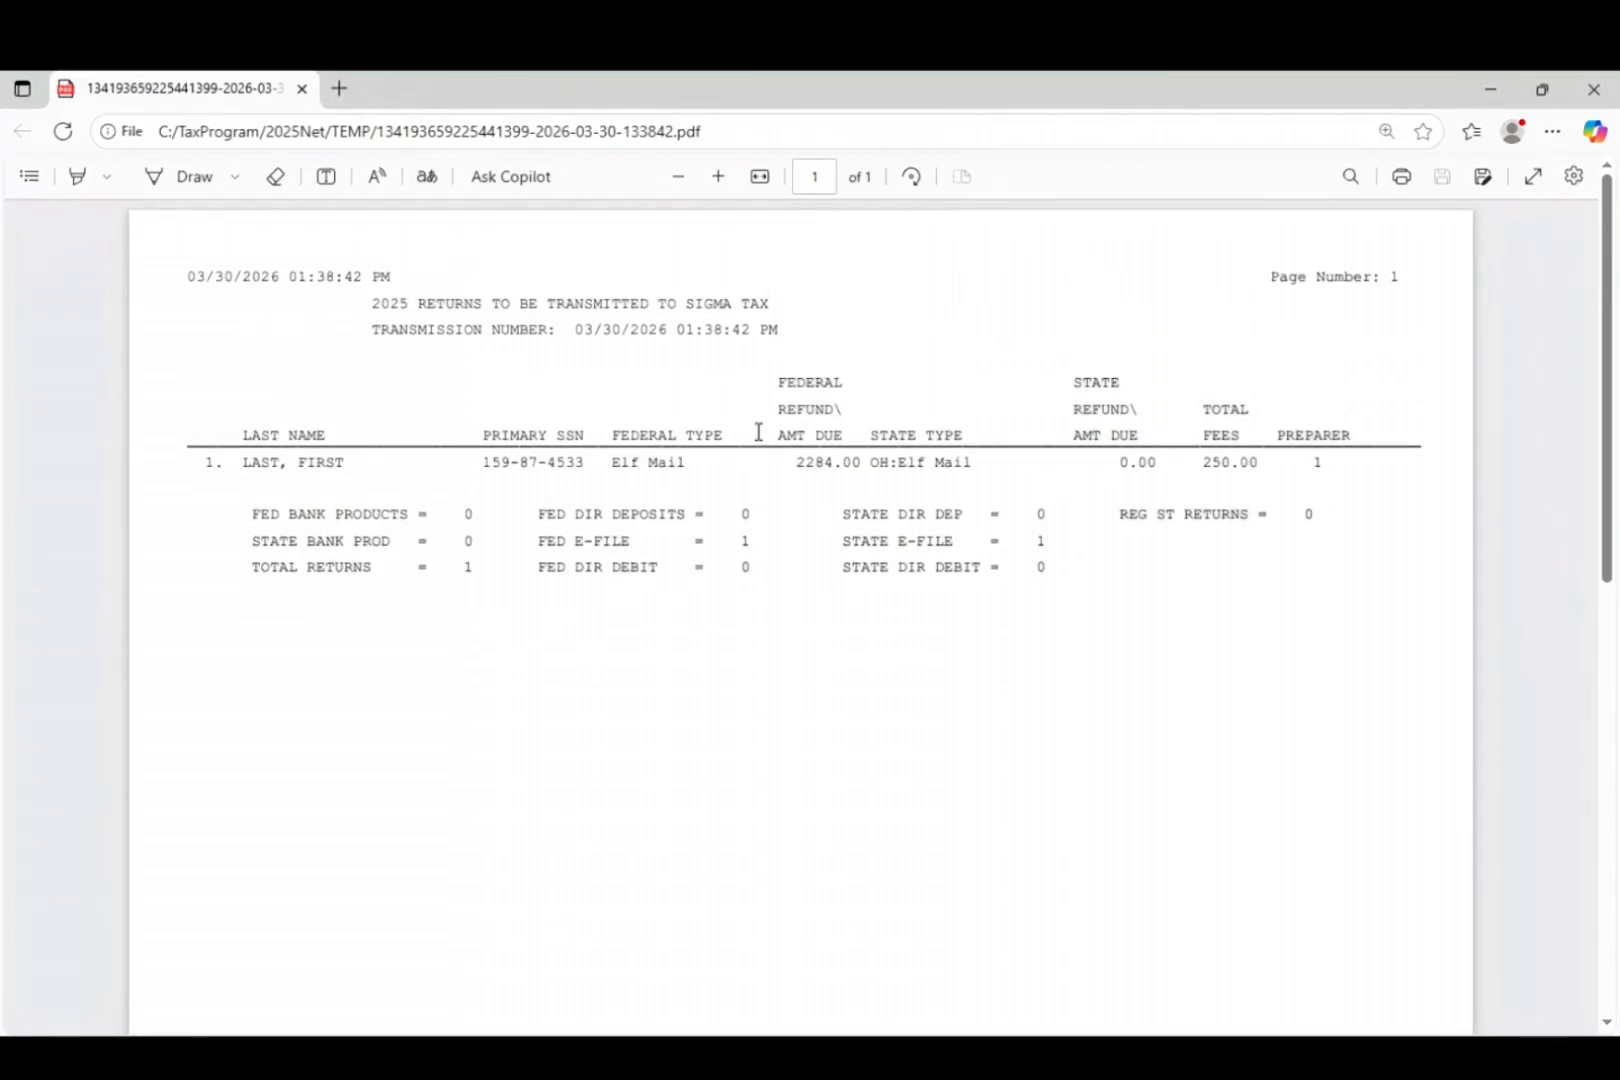
pyautogui.click(1490, 89)
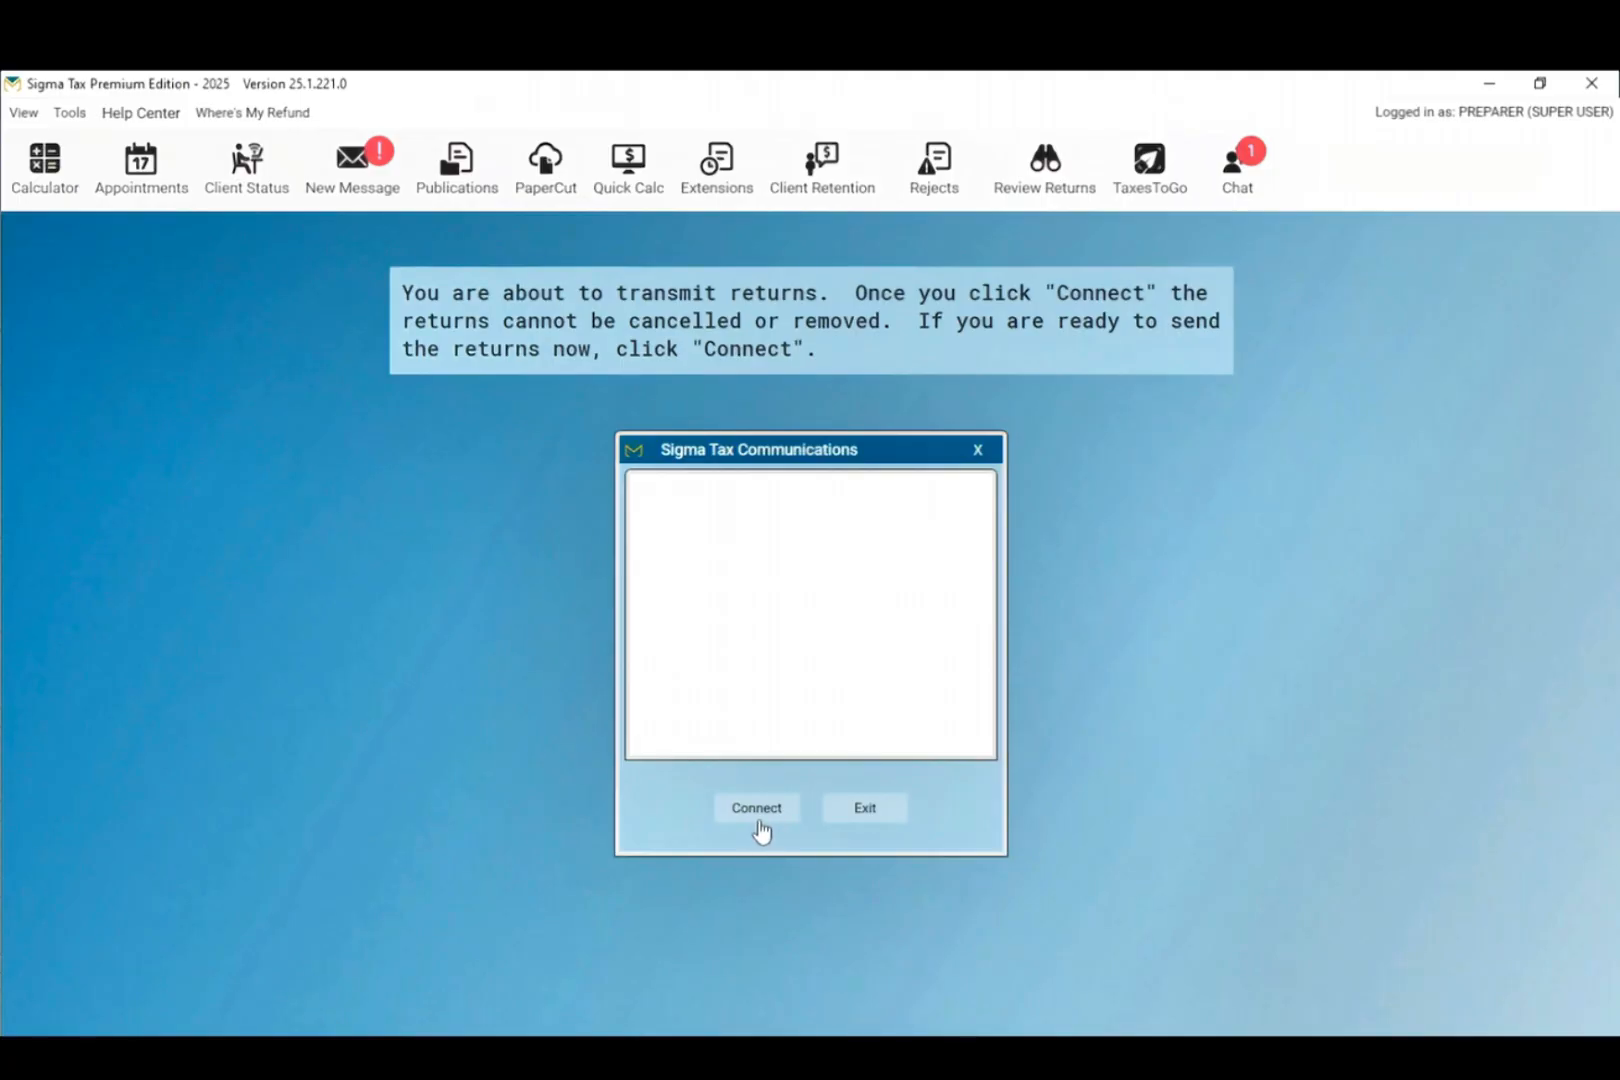
# Step: Exit Sigma Tax Communications without connecting and leave the E-File Main Menu
pyautogui.click(864, 830)
pyautogui.click(810, 510)
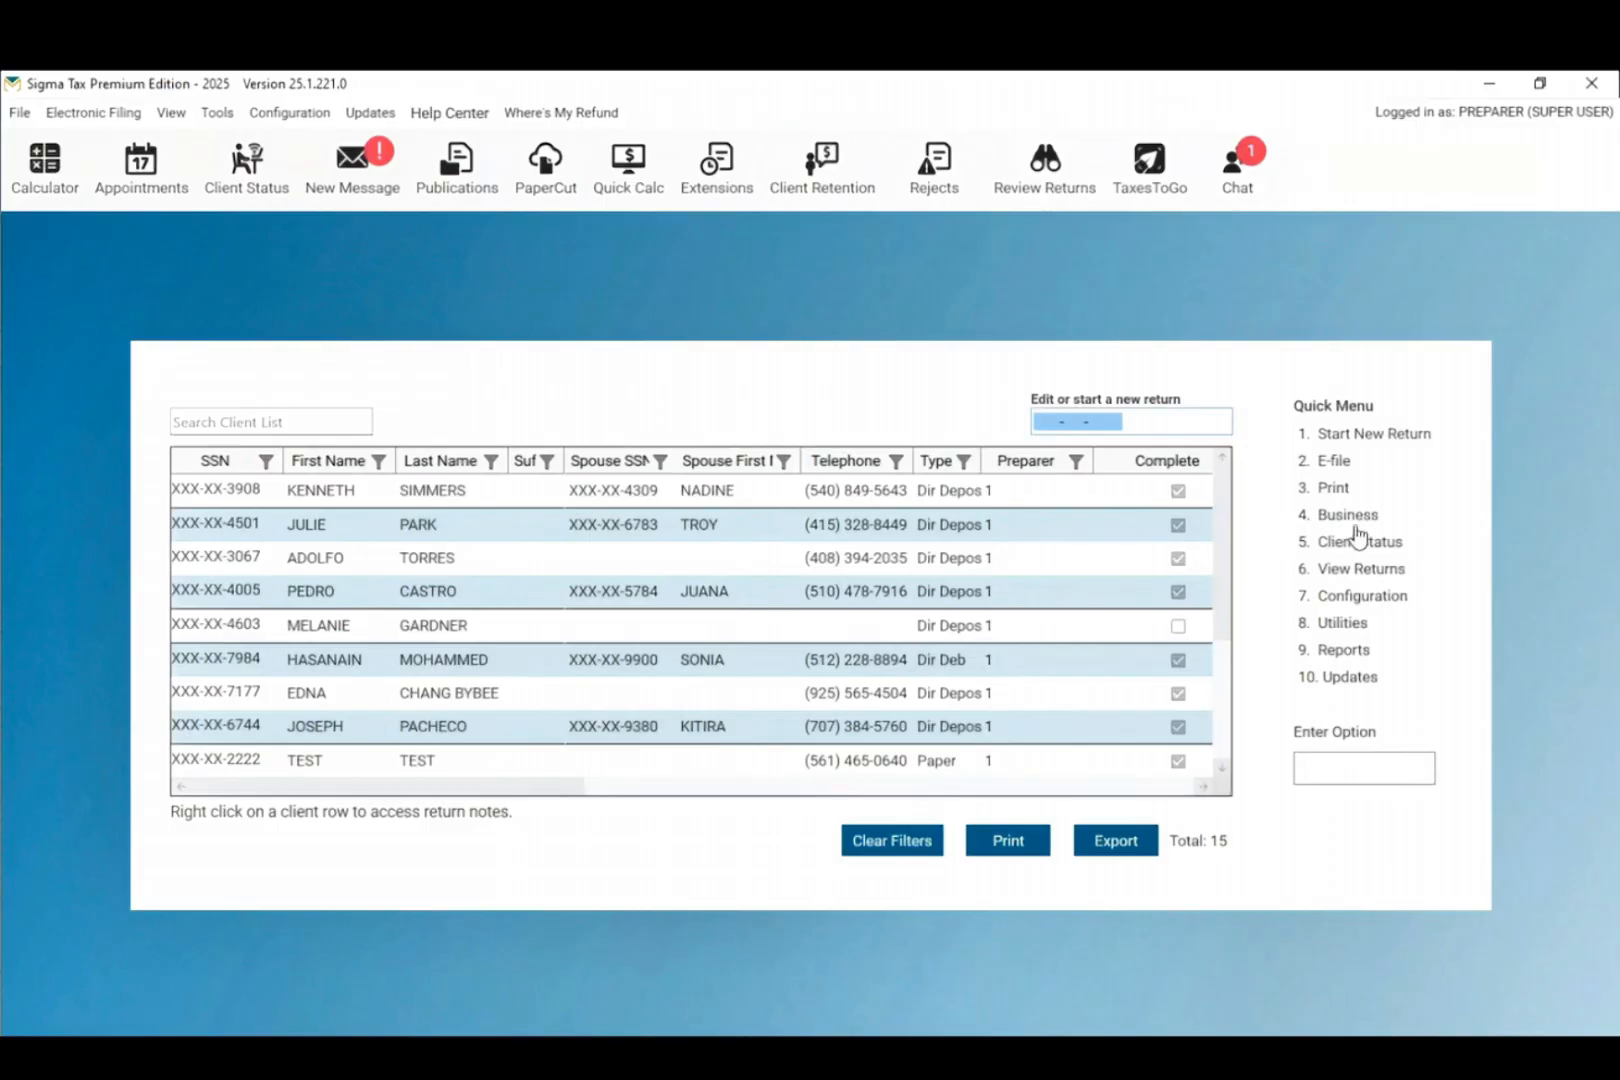
# Step: Start a new Business Form 1120 return under the company's EIN and confirm creating it
pyautogui.click(1320, 518)
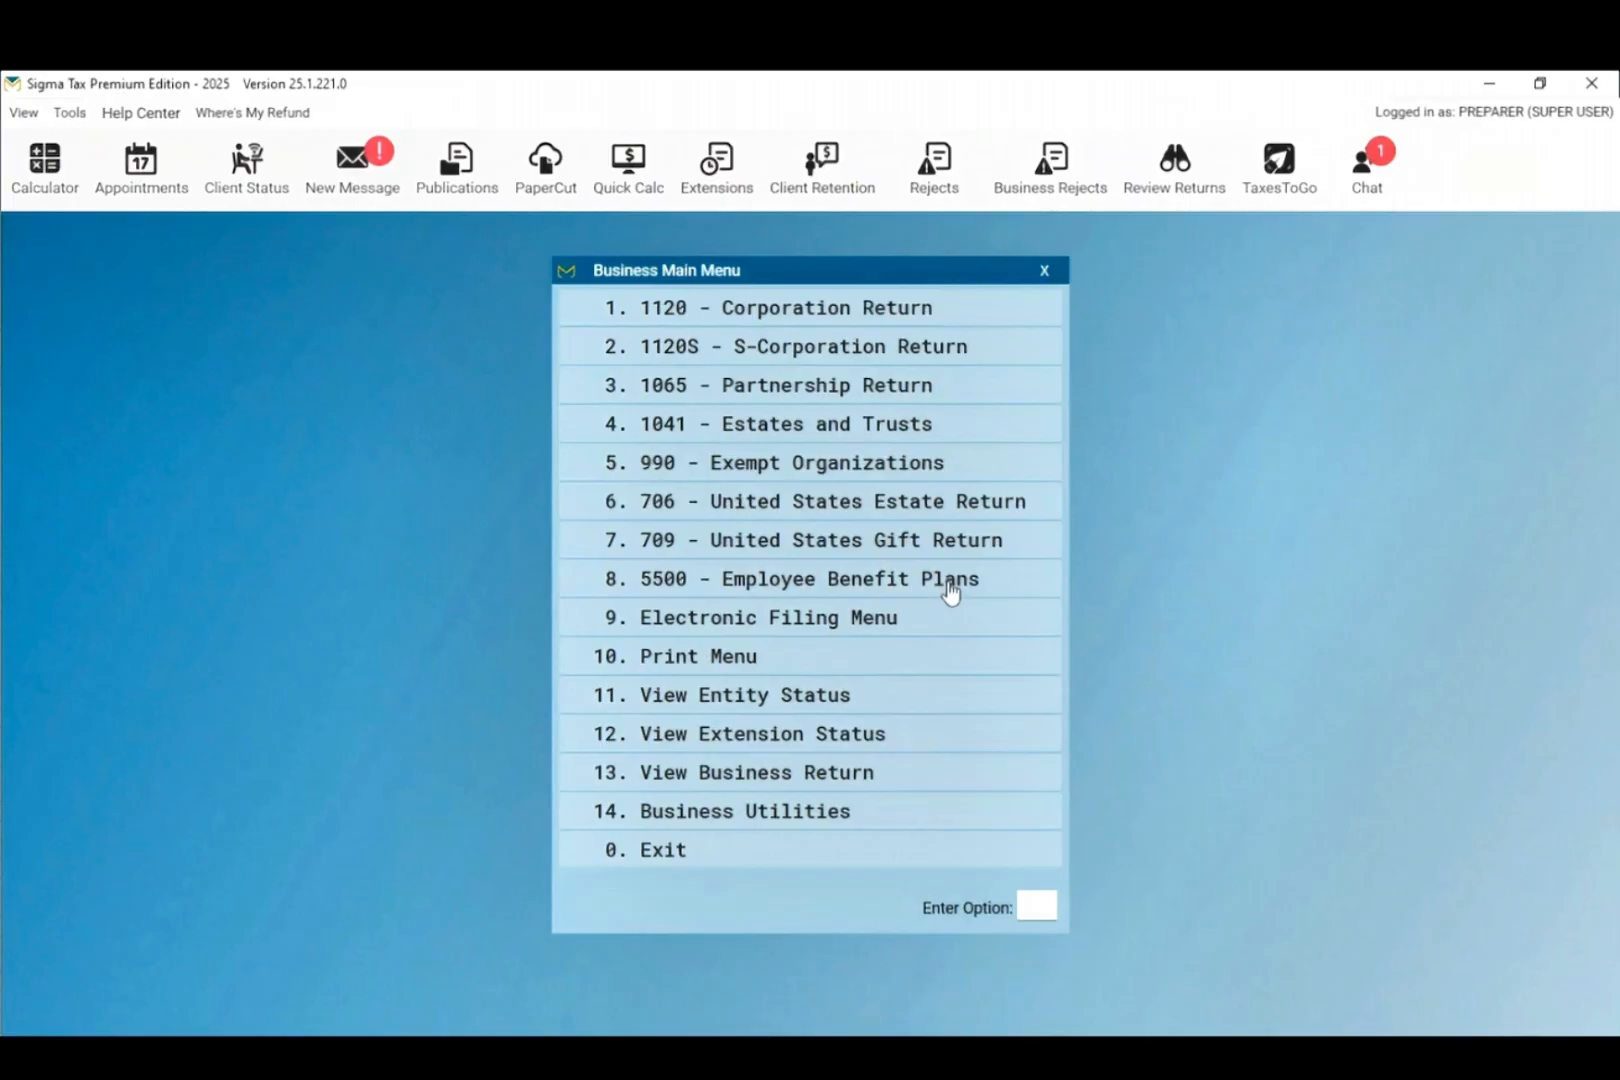
pyautogui.click(936, 315)
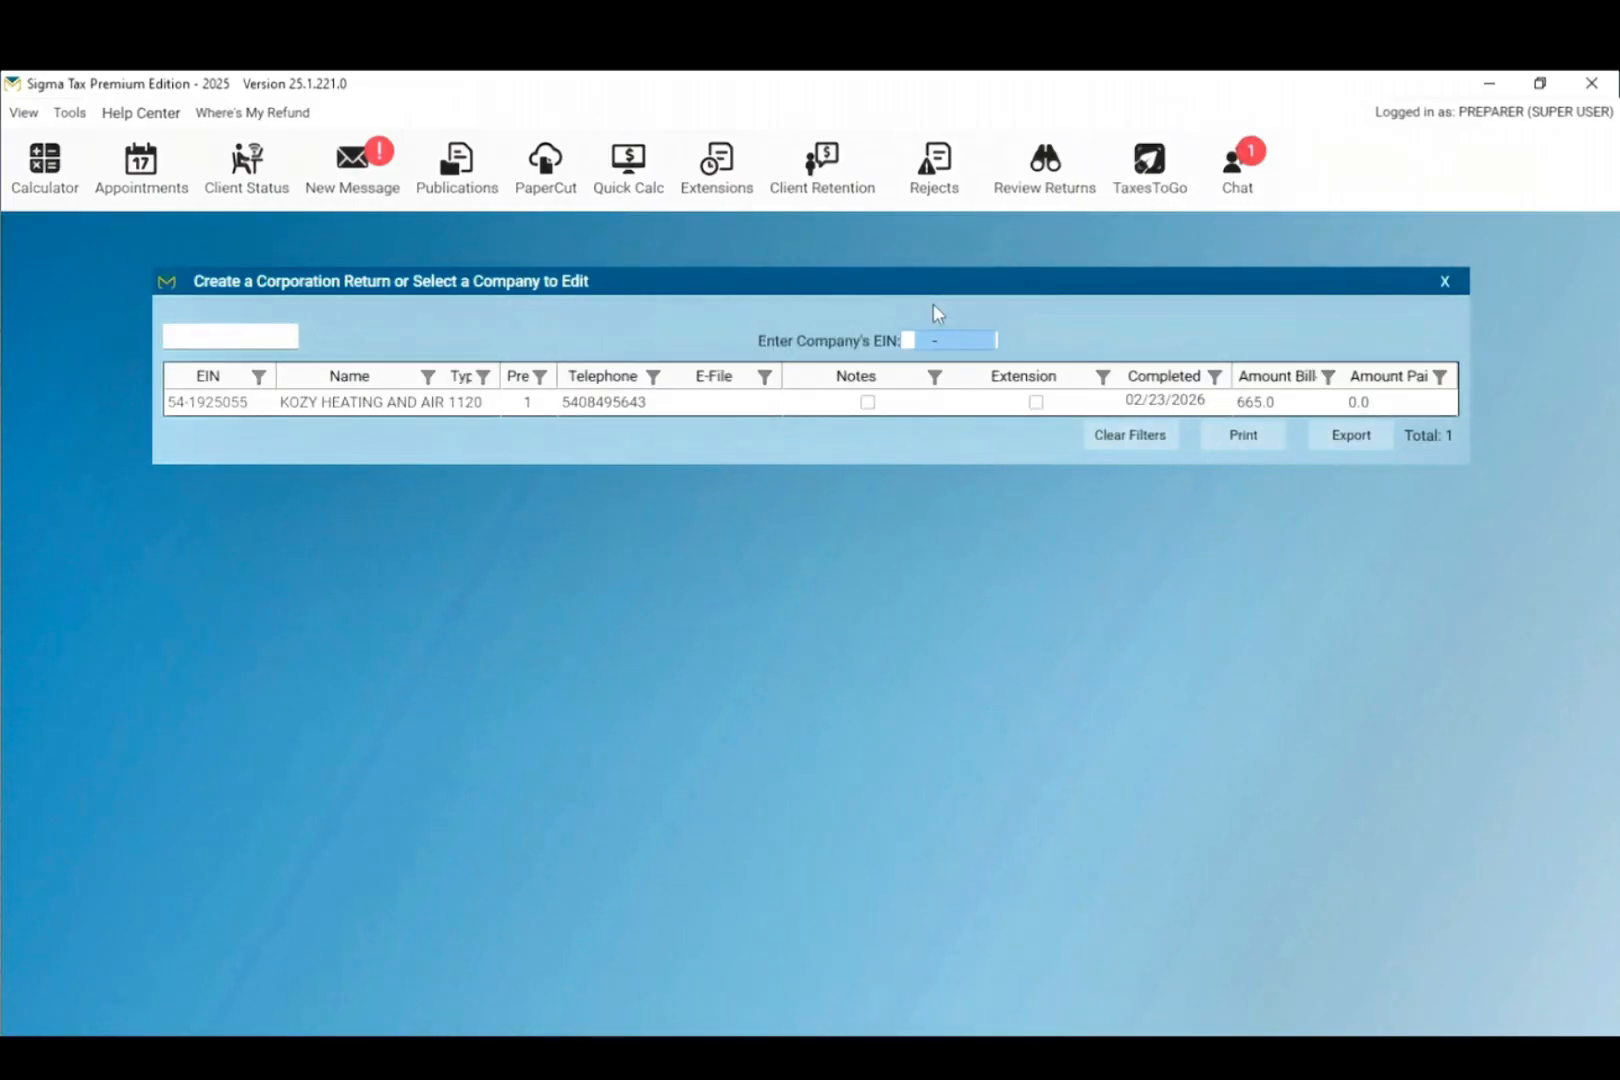
pyautogui.press('Return')
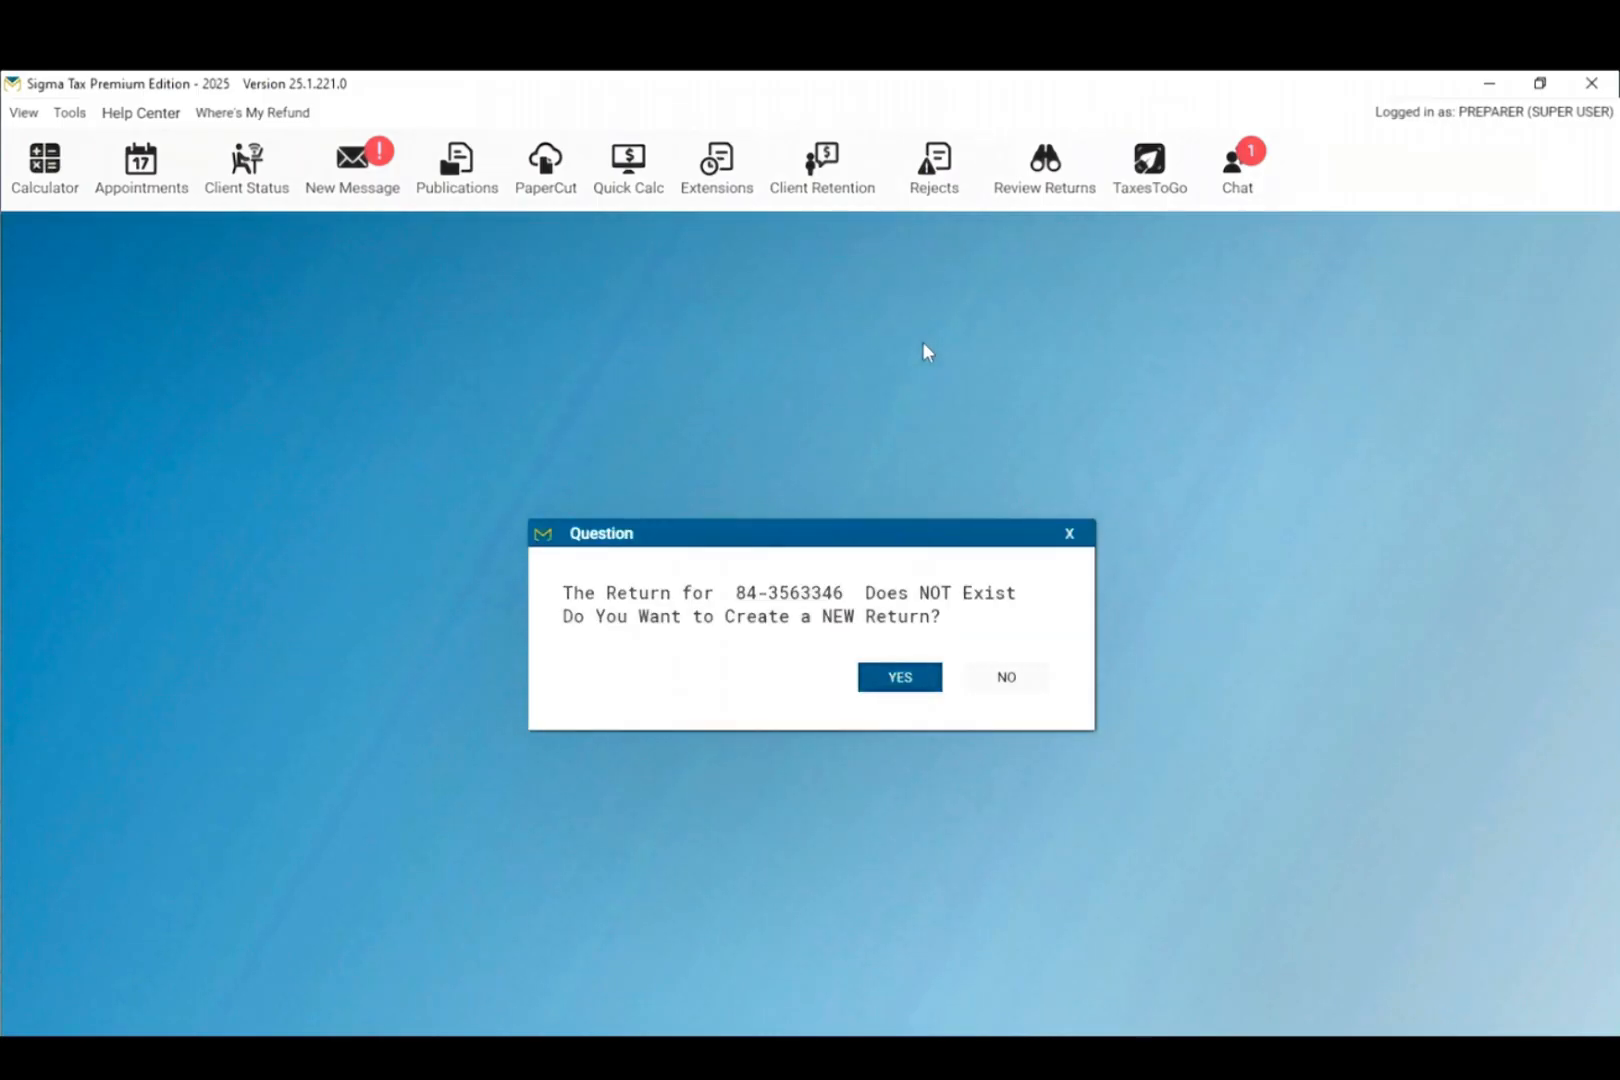
pyautogui.click(900, 678)
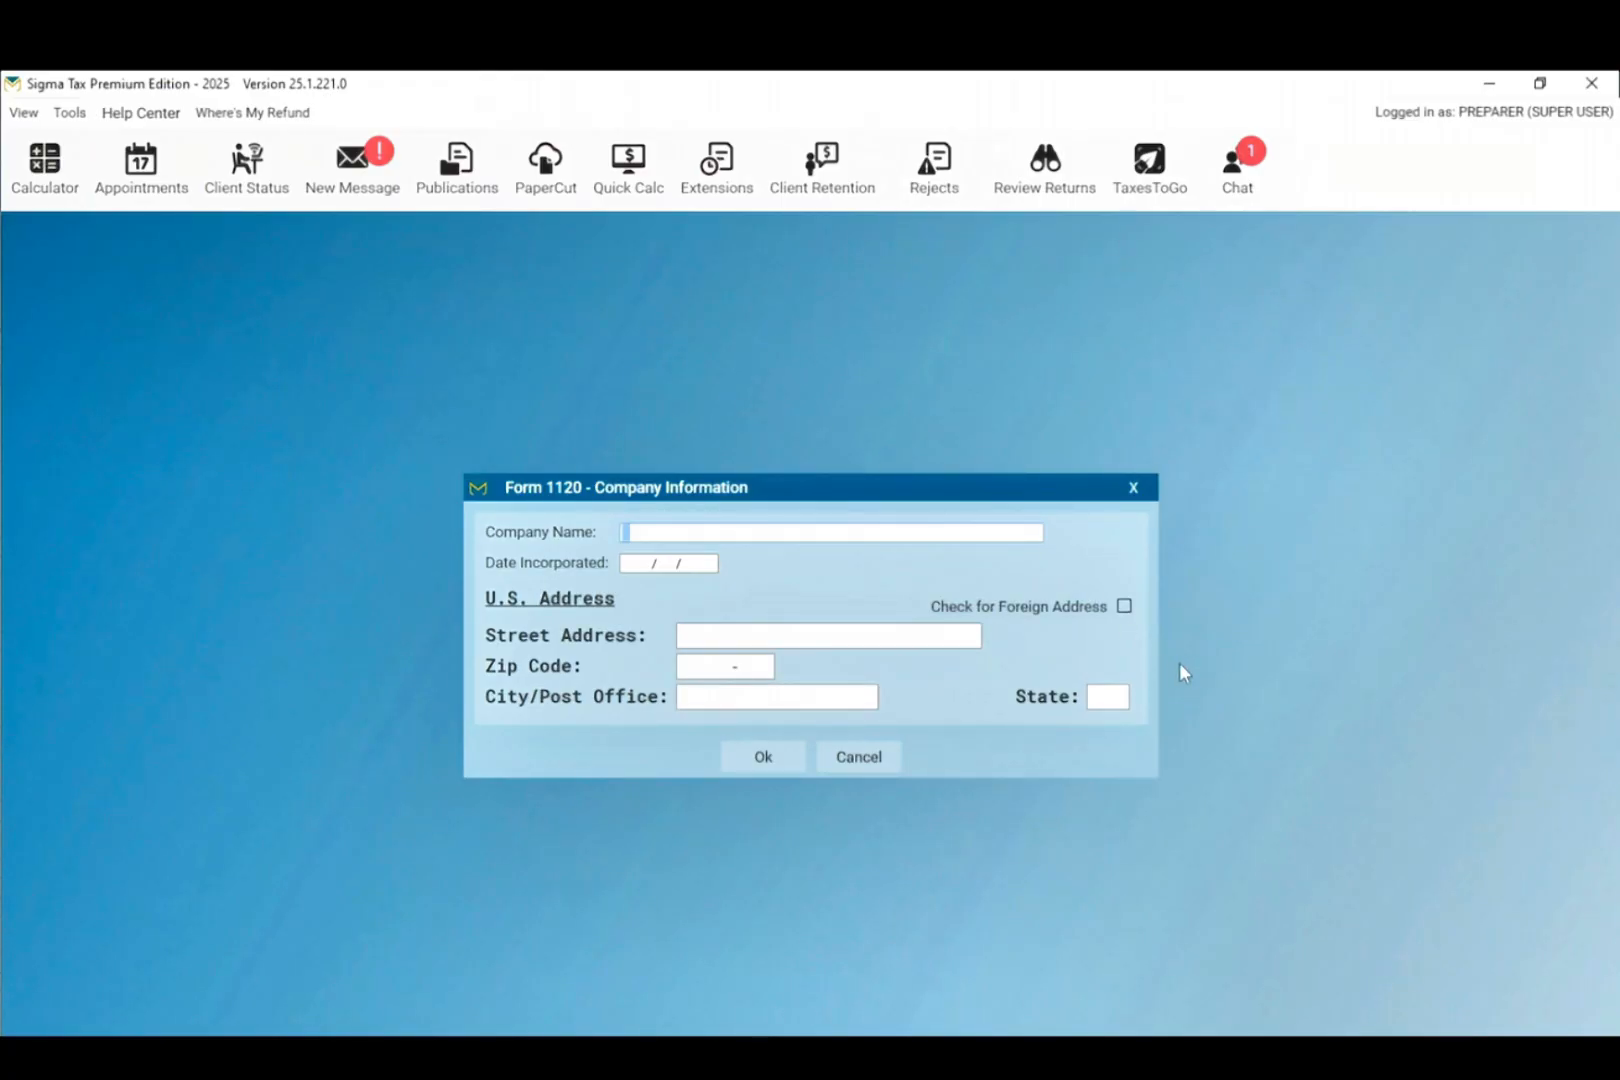
# Step: Enter company name ANYHITNG, incorporation date 01/01/2001, and its Bidwell, OH street address and ZIP
pyautogui.write('ANYHITNG')
pyautogui.press('Tab')
pyautogui.write('01/01/2001')
pyautogui.press('Tab')
pyautogui.write('ANYTHING 34 RD')
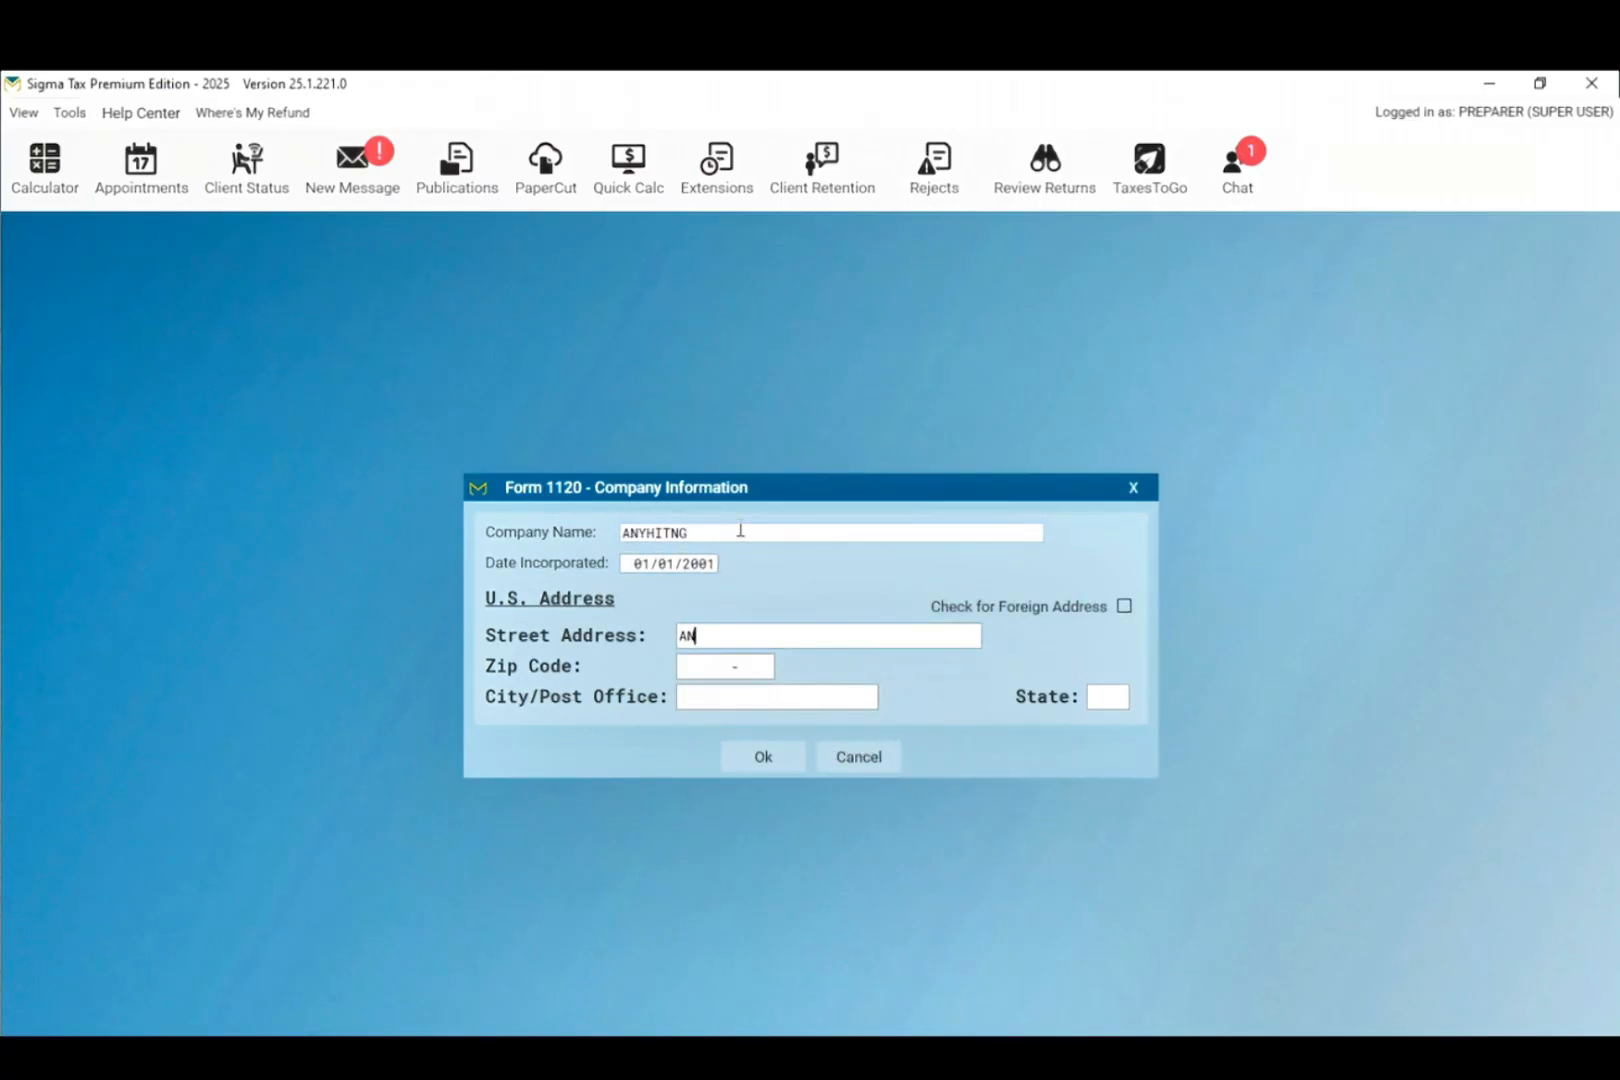
pyautogui.press('Tab')
pyautogui.write('45614')
pyautogui.press('Tab')
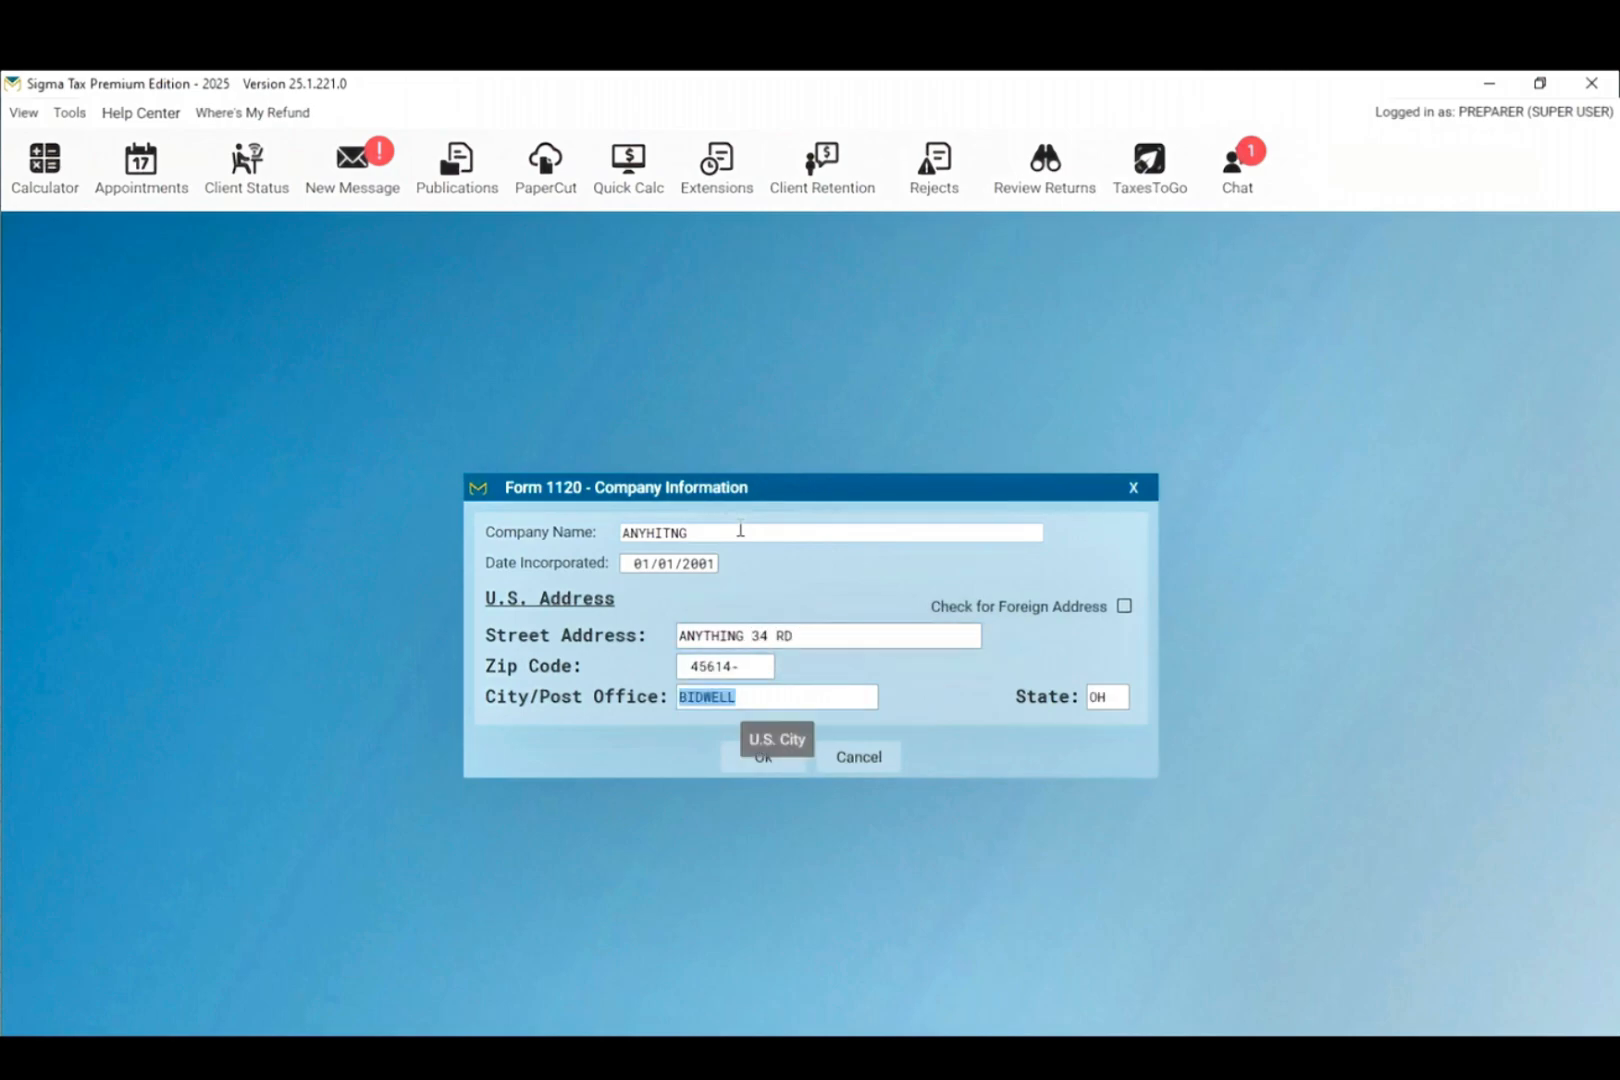
pyautogui.click(737, 770)
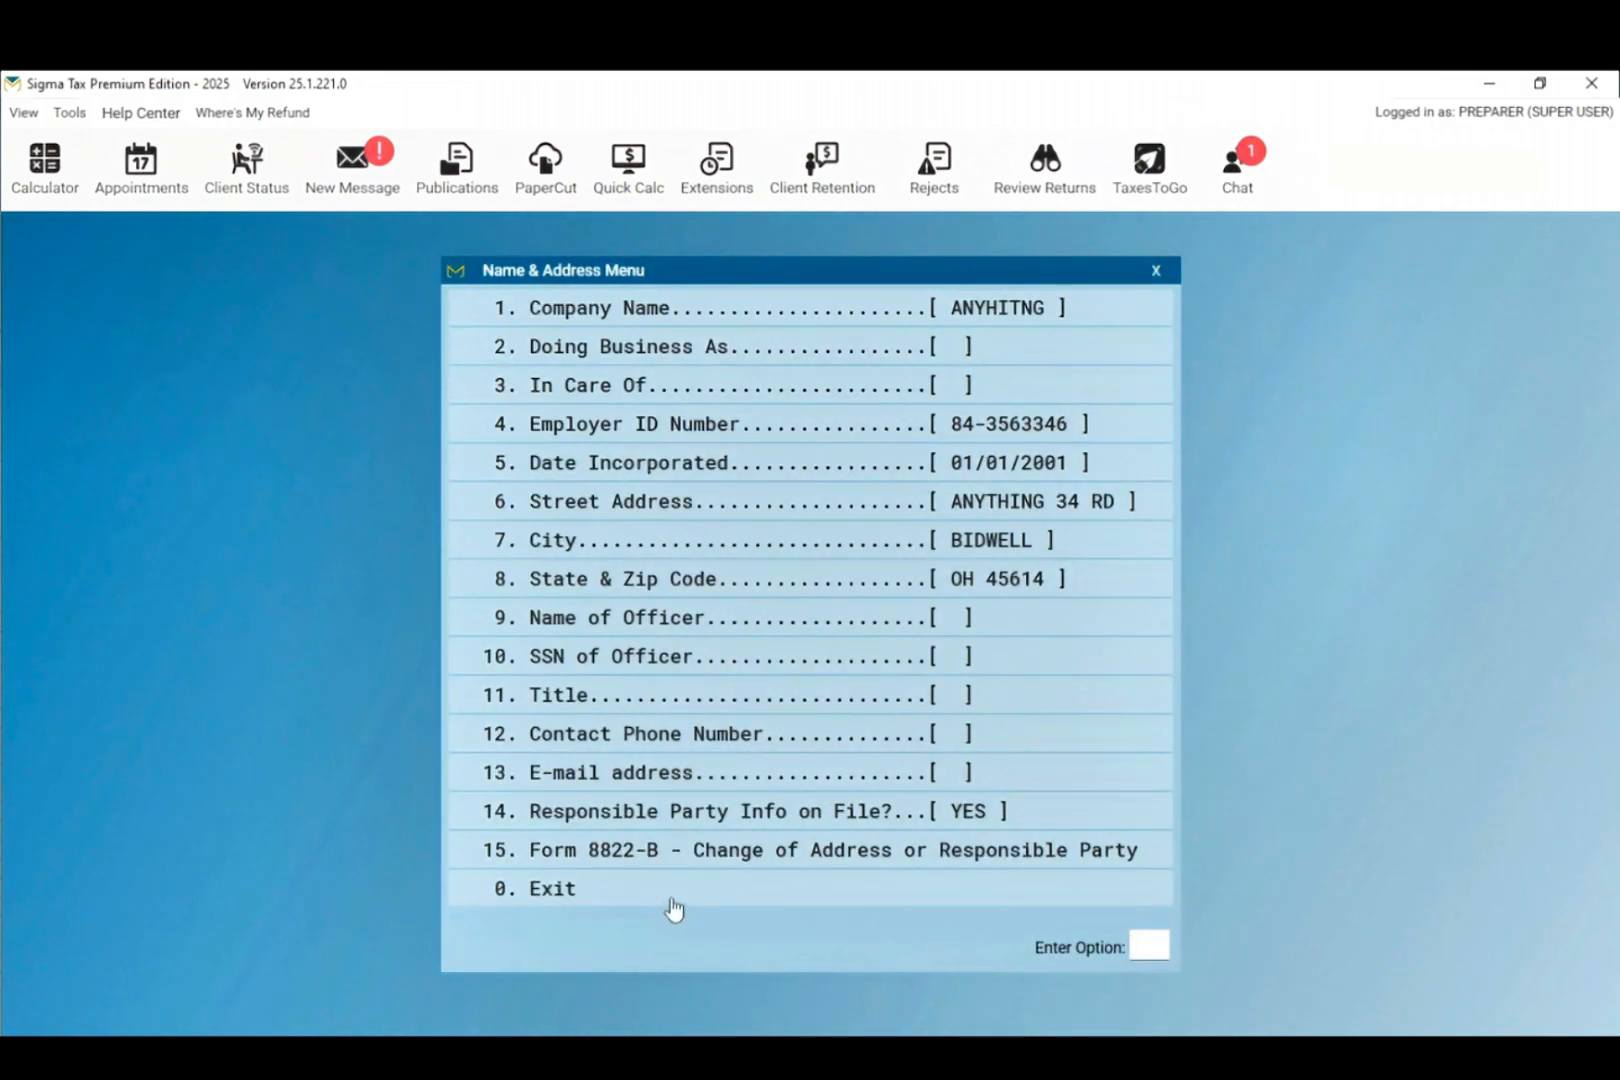
# Step: Finish the name, address and heading screens, then exit the Form 1120 return
pyautogui.click(672, 900)
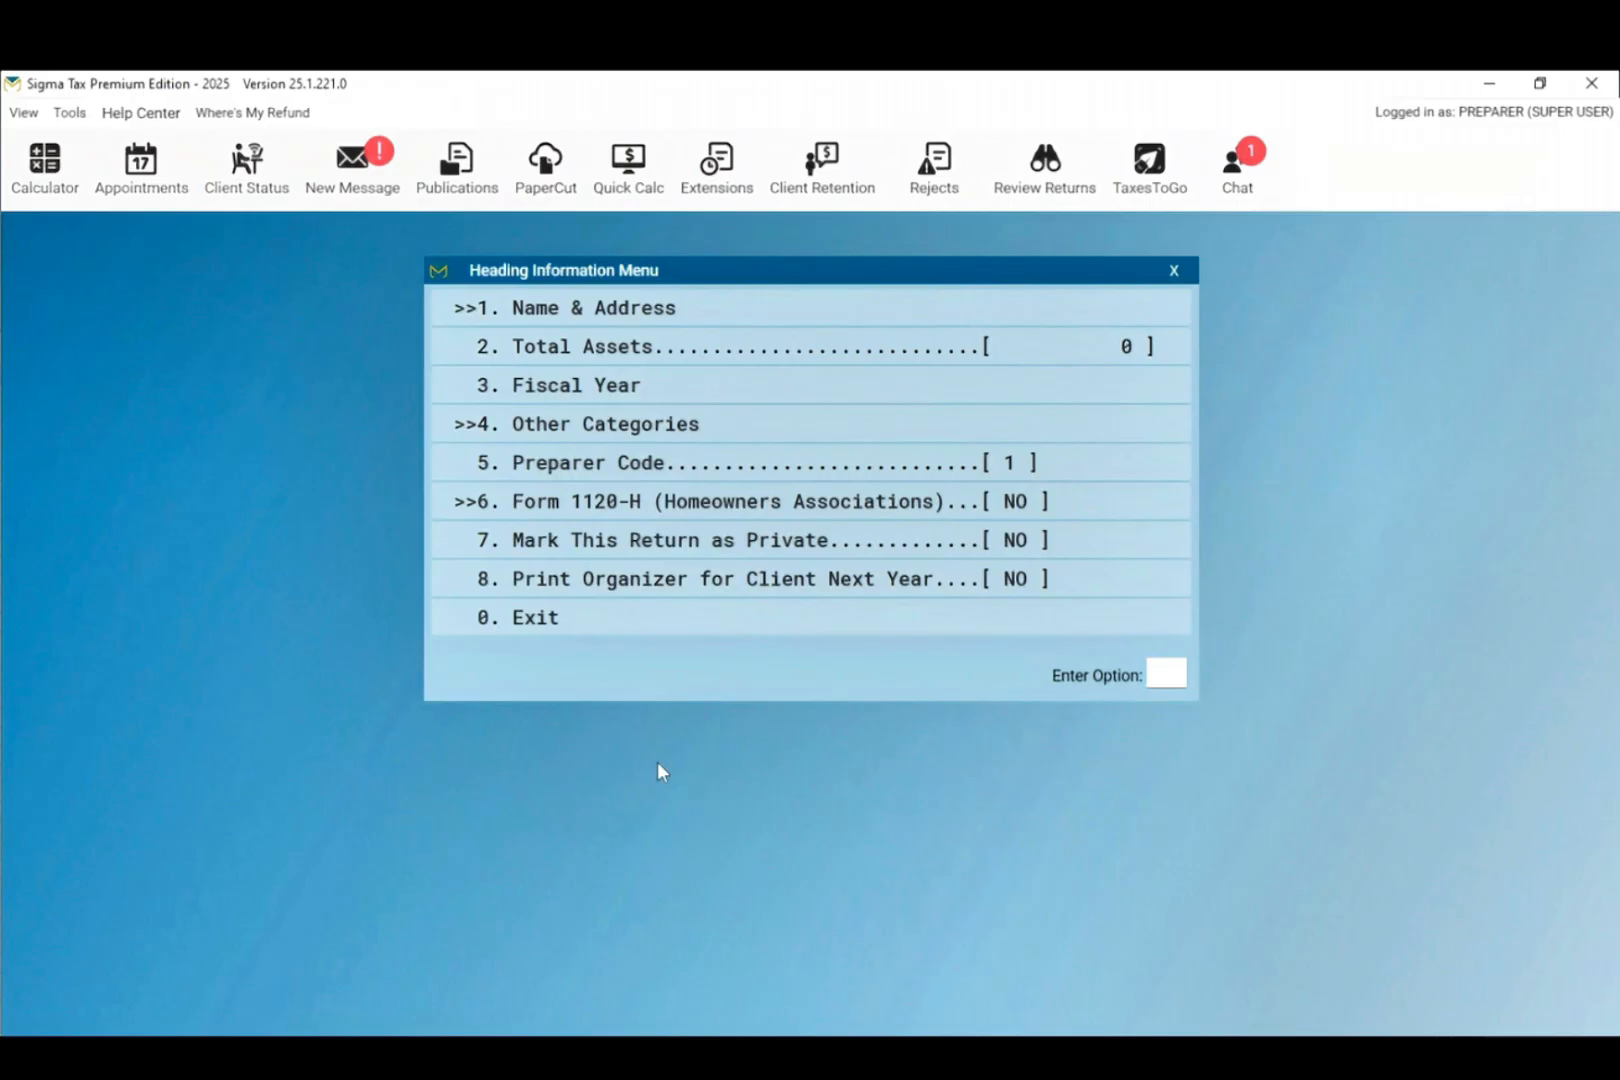
pyautogui.click(682, 636)
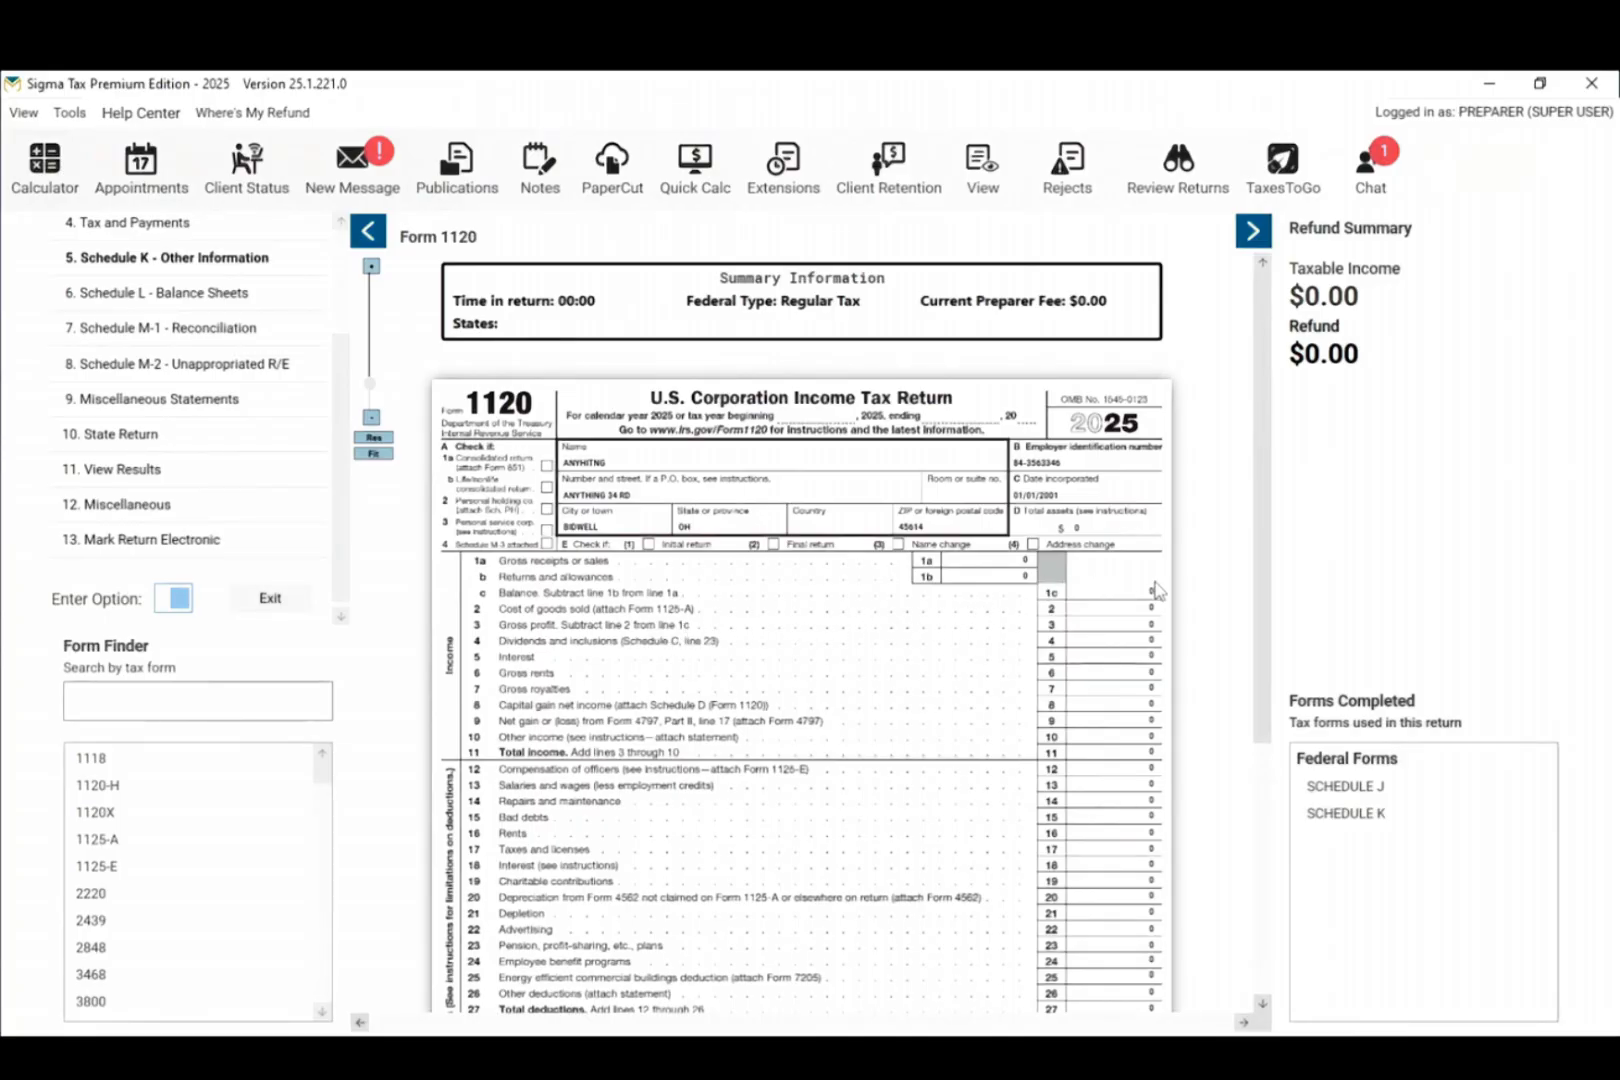
pyautogui.scroll(3, 262, 548)
pyautogui.scroll(-3, 262, 548)
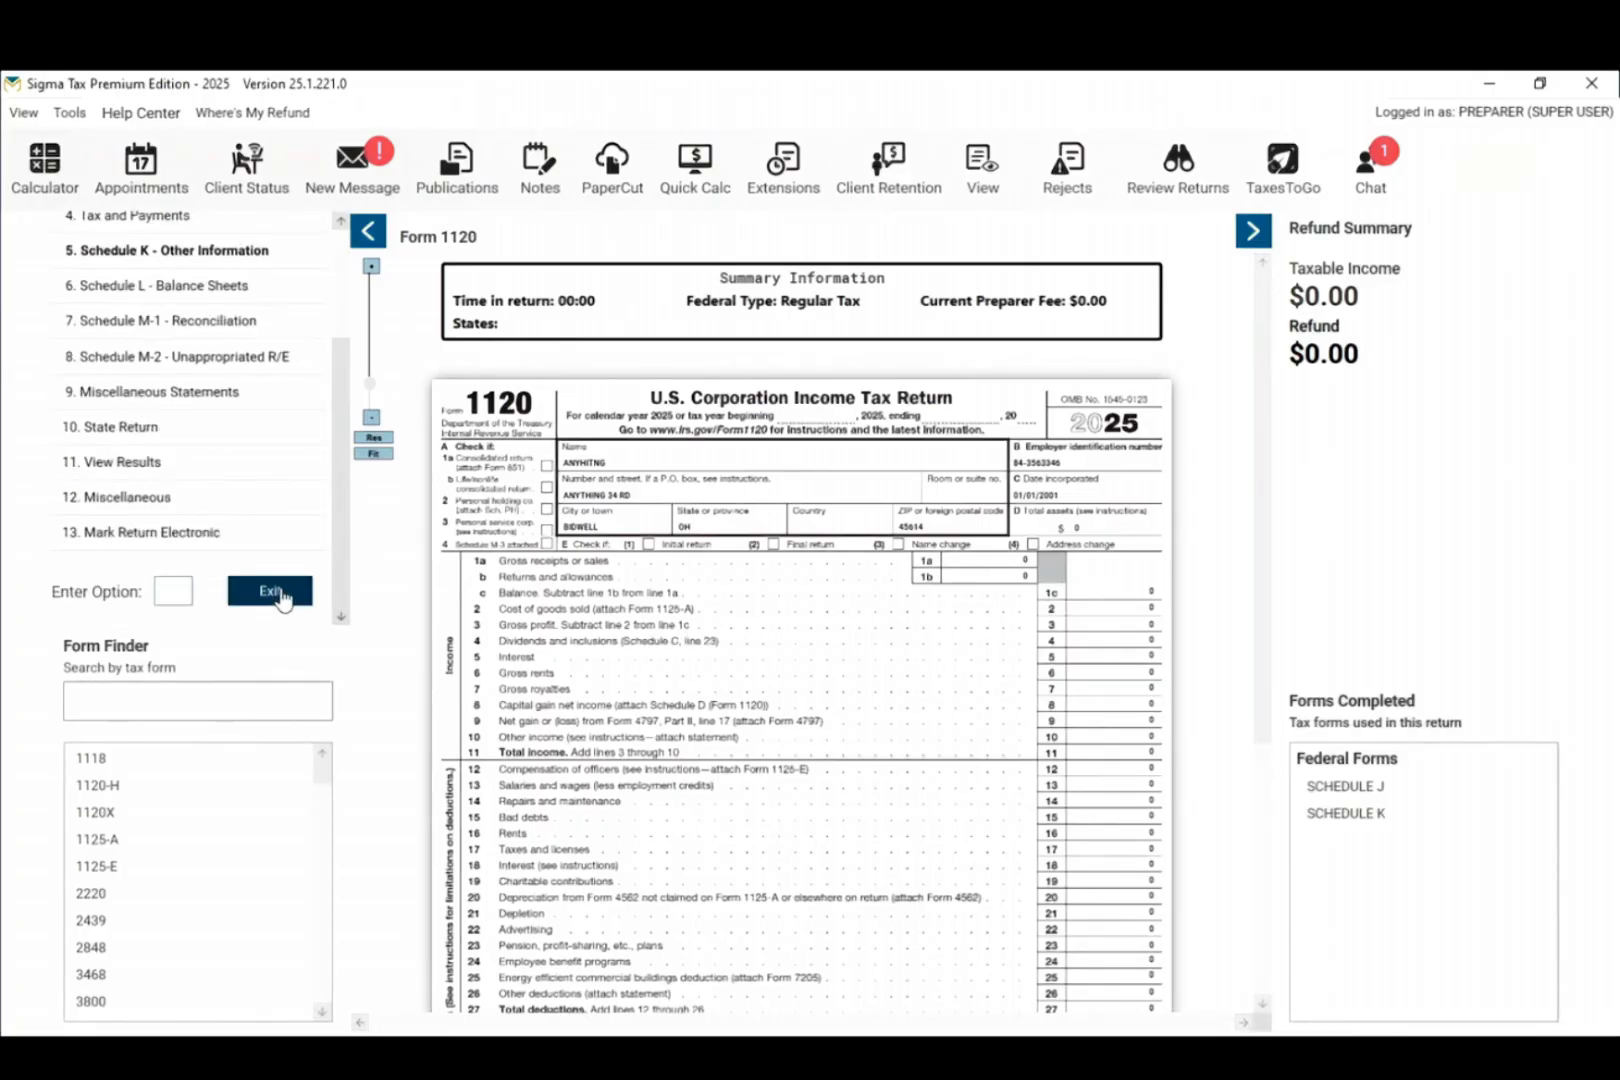
pyautogui.click(272, 592)
pyautogui.click(703, 624)
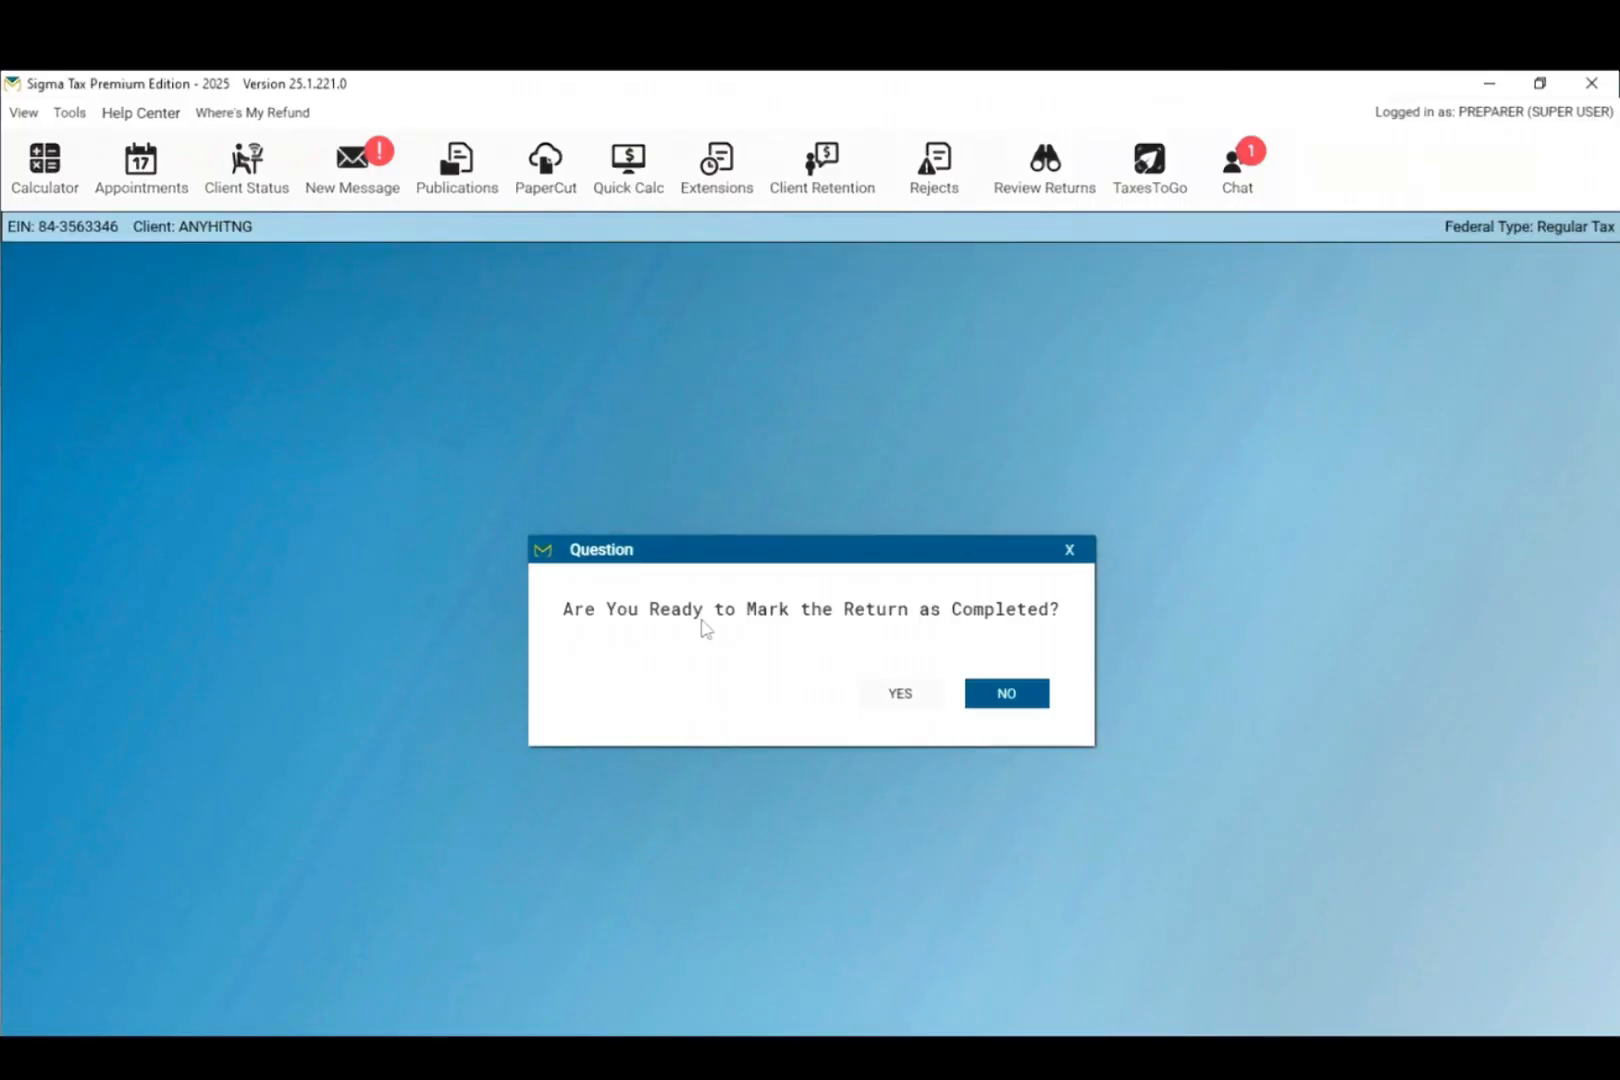
# Step: Decline Mark Completed, confirm the business transmit table shows 0 returns, and exit the Business Main Menu
pyautogui.click(1016, 700)
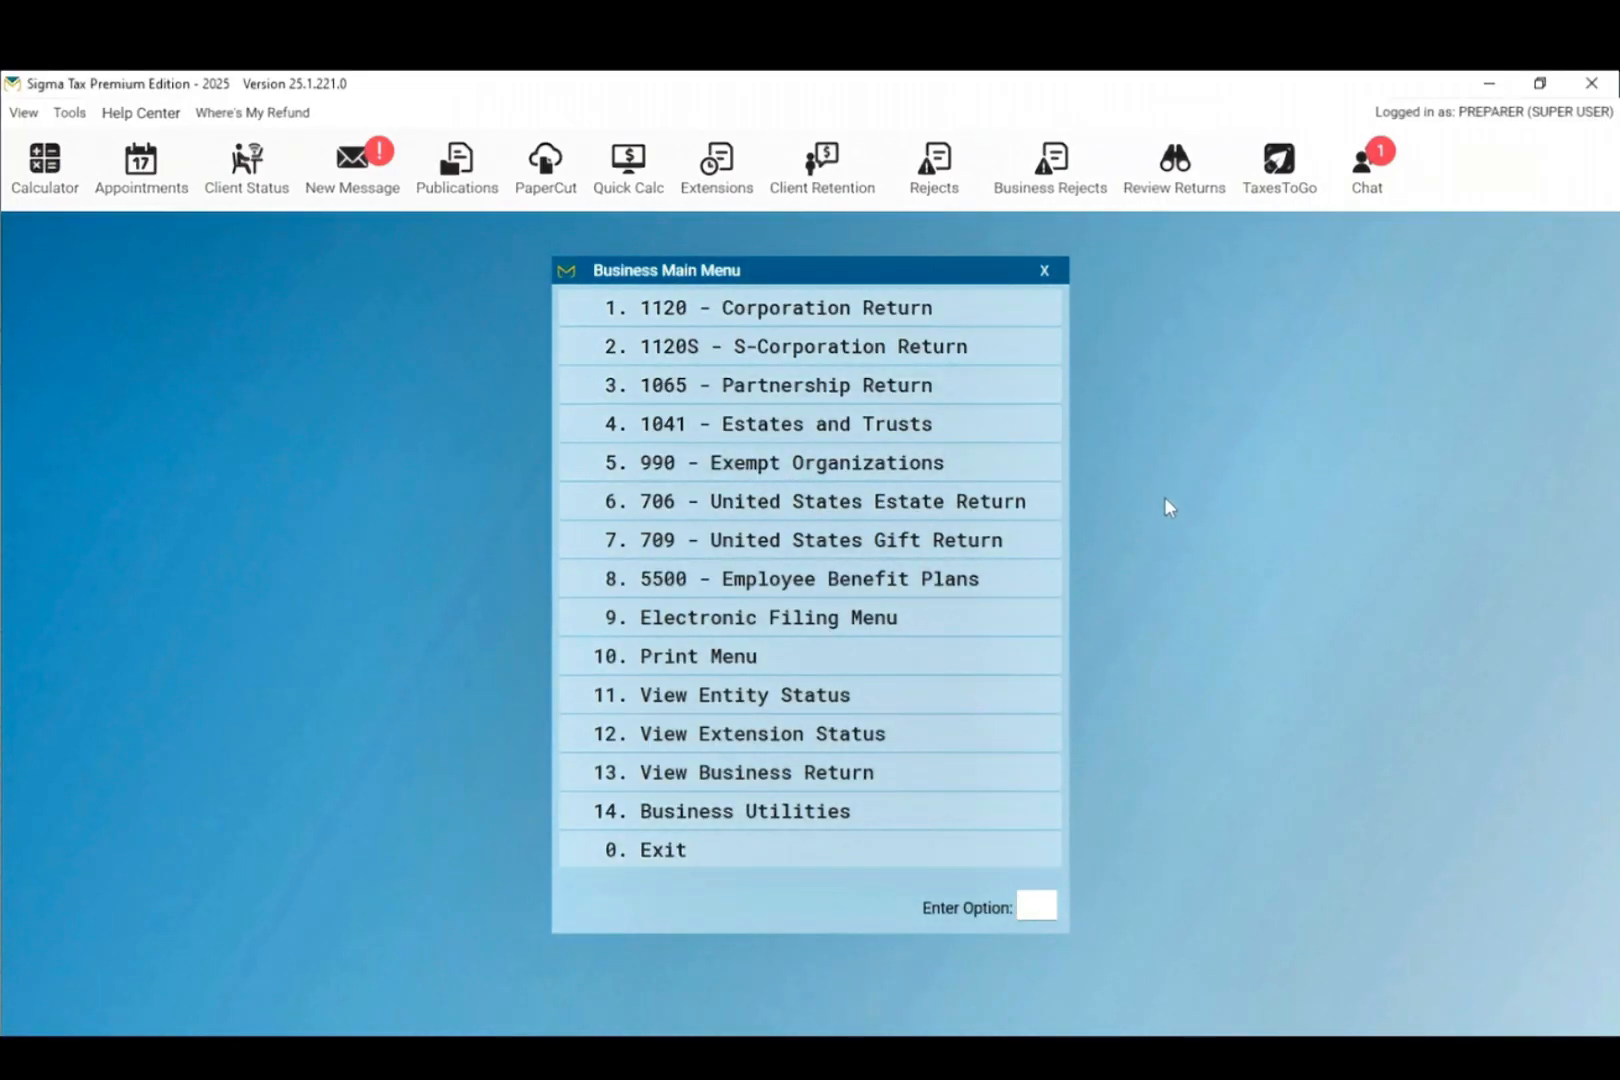
pyautogui.click(802, 628)
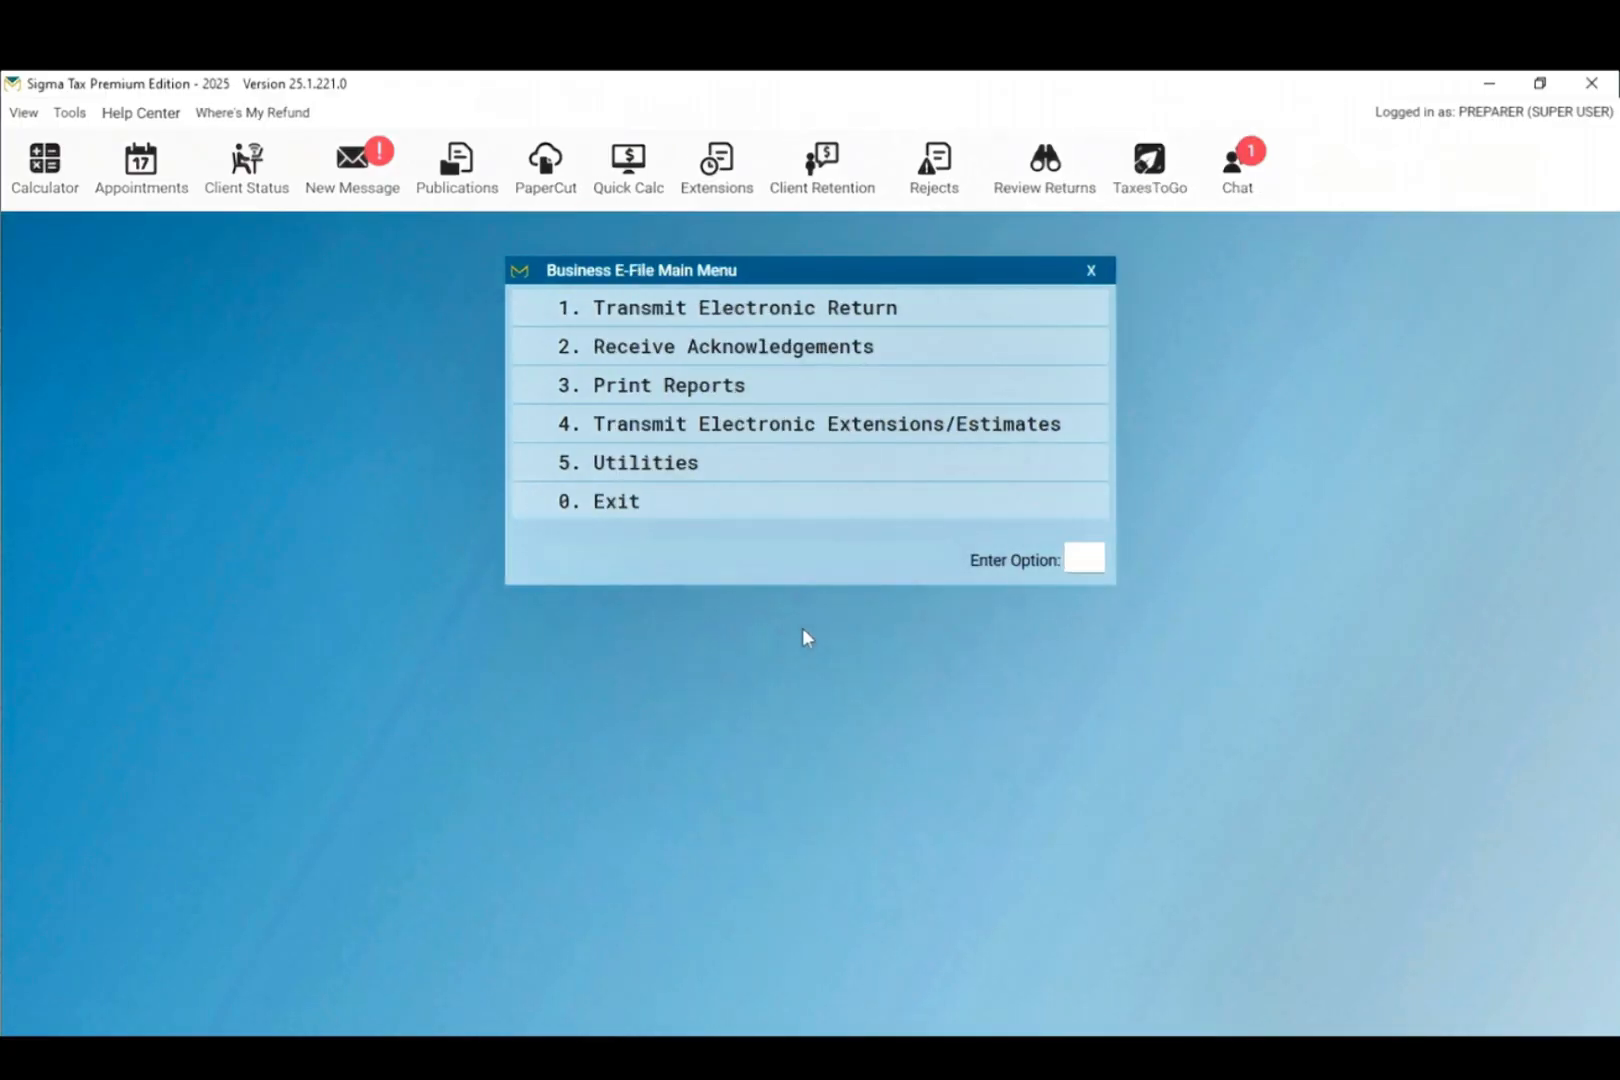
pyautogui.click(810, 322)
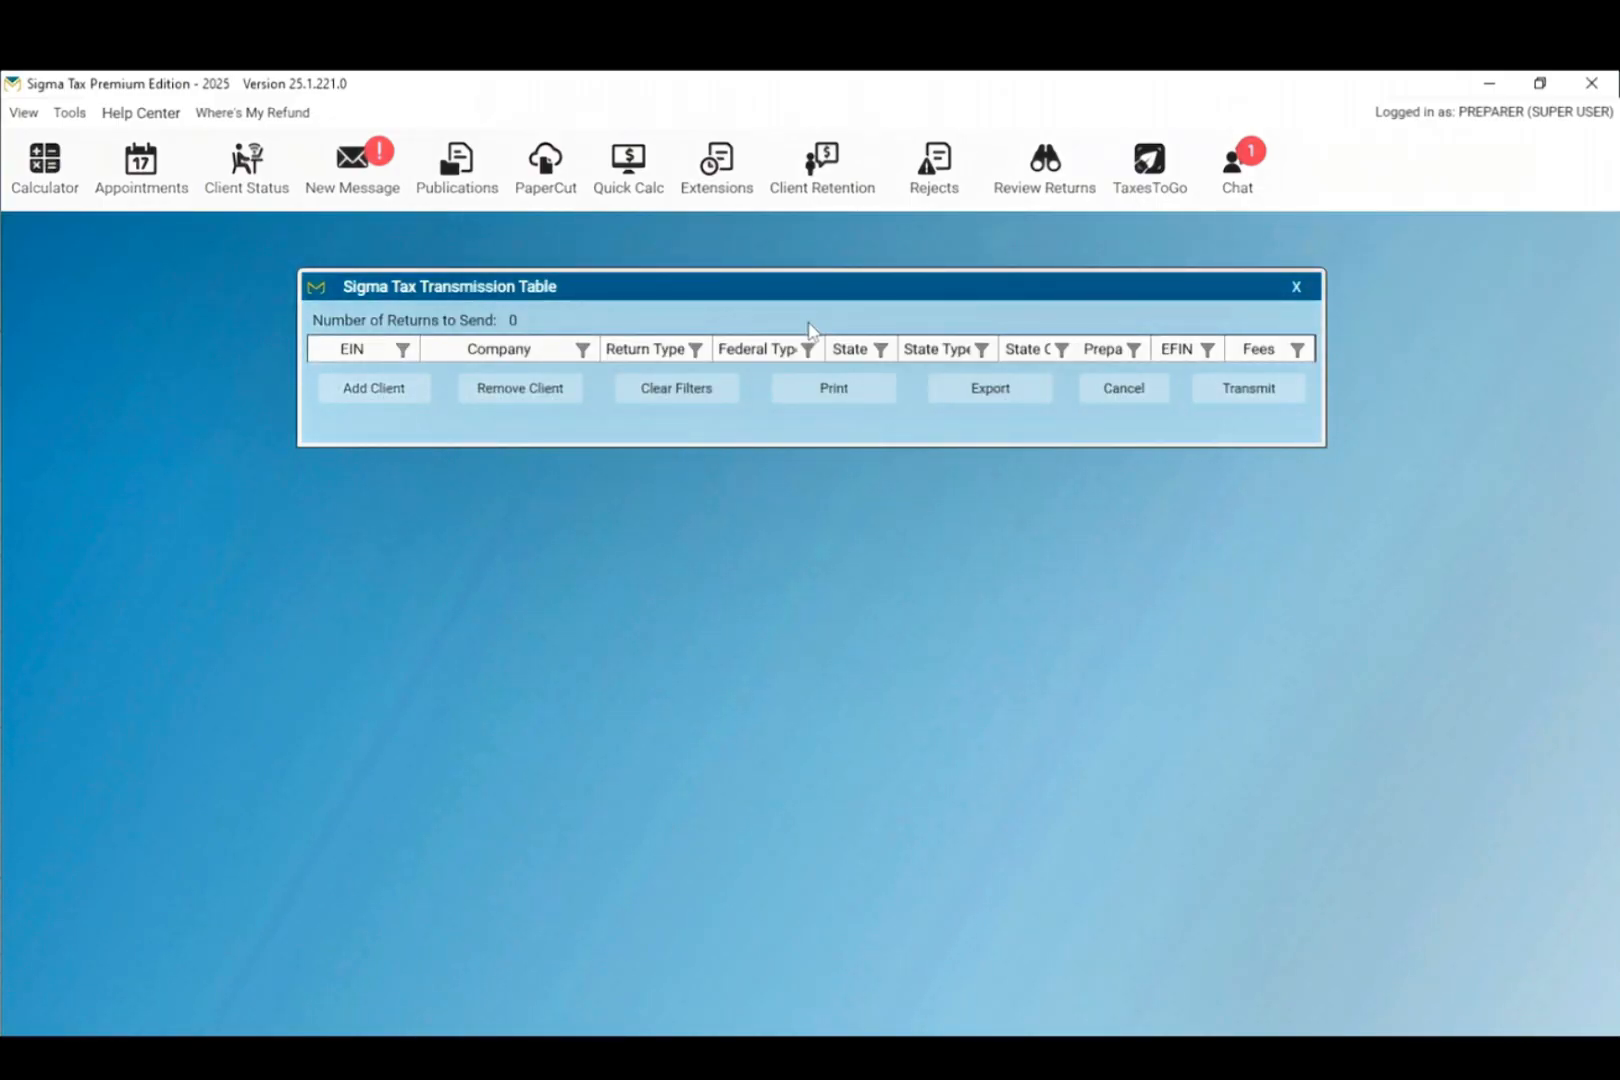
pyautogui.click(1296, 286)
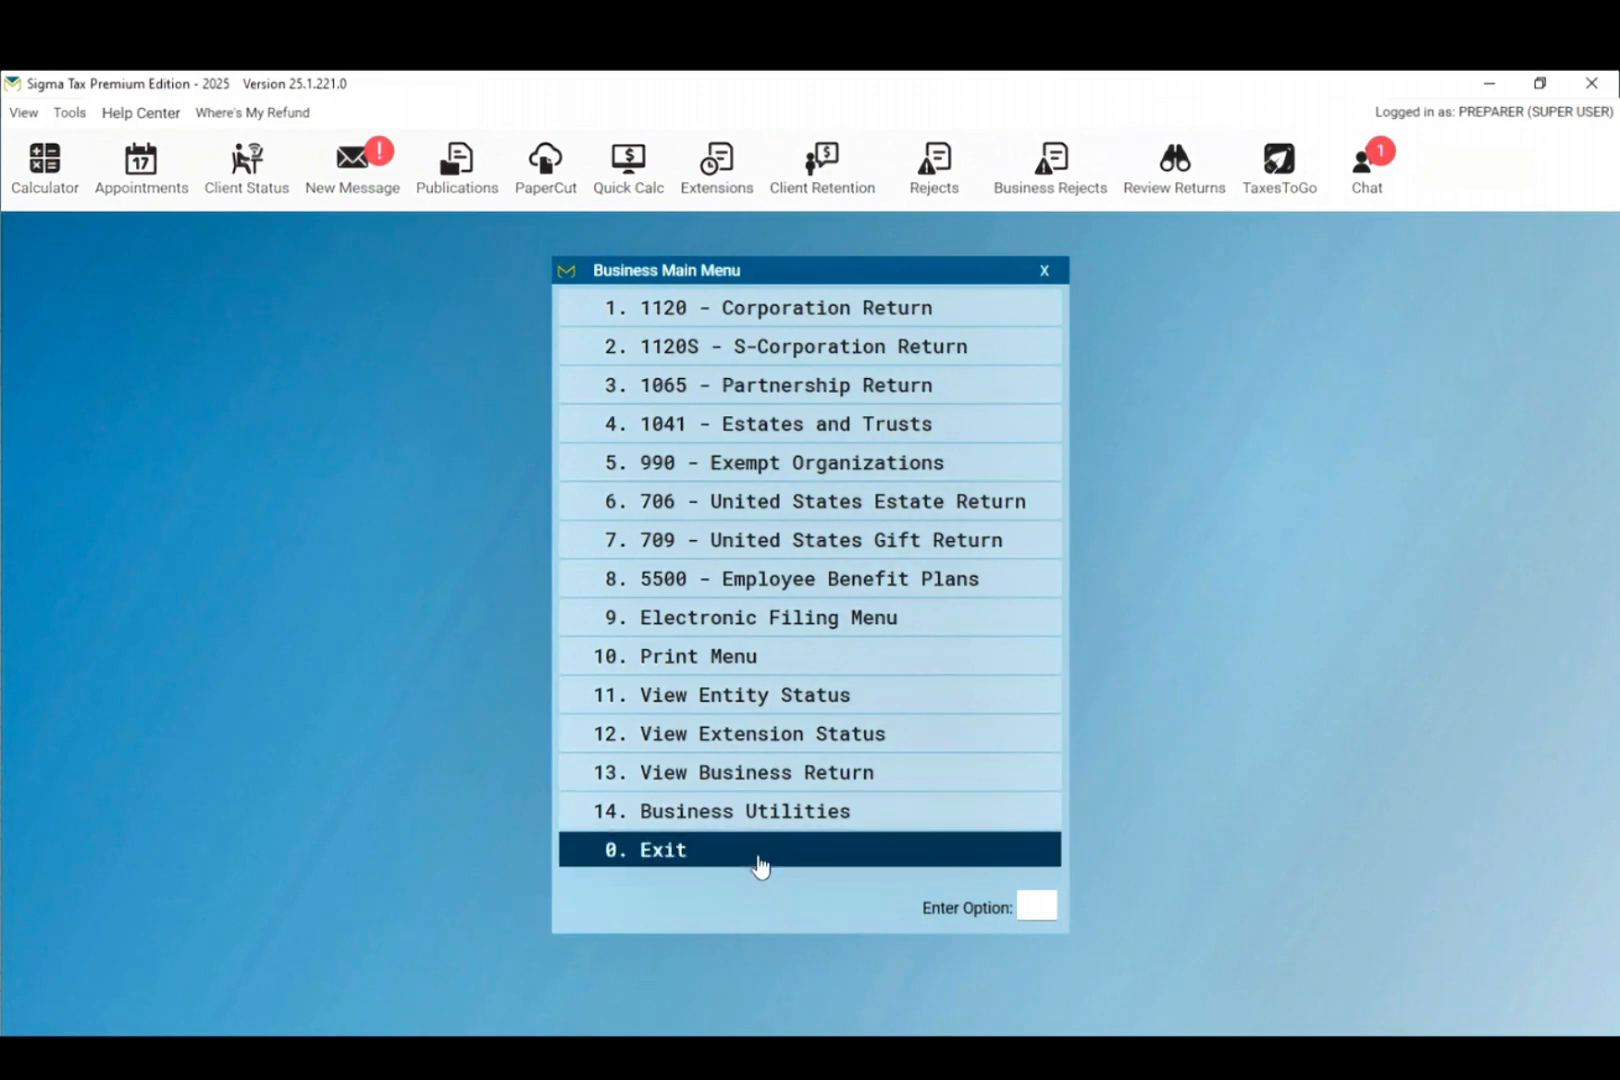
pyautogui.click(760, 858)
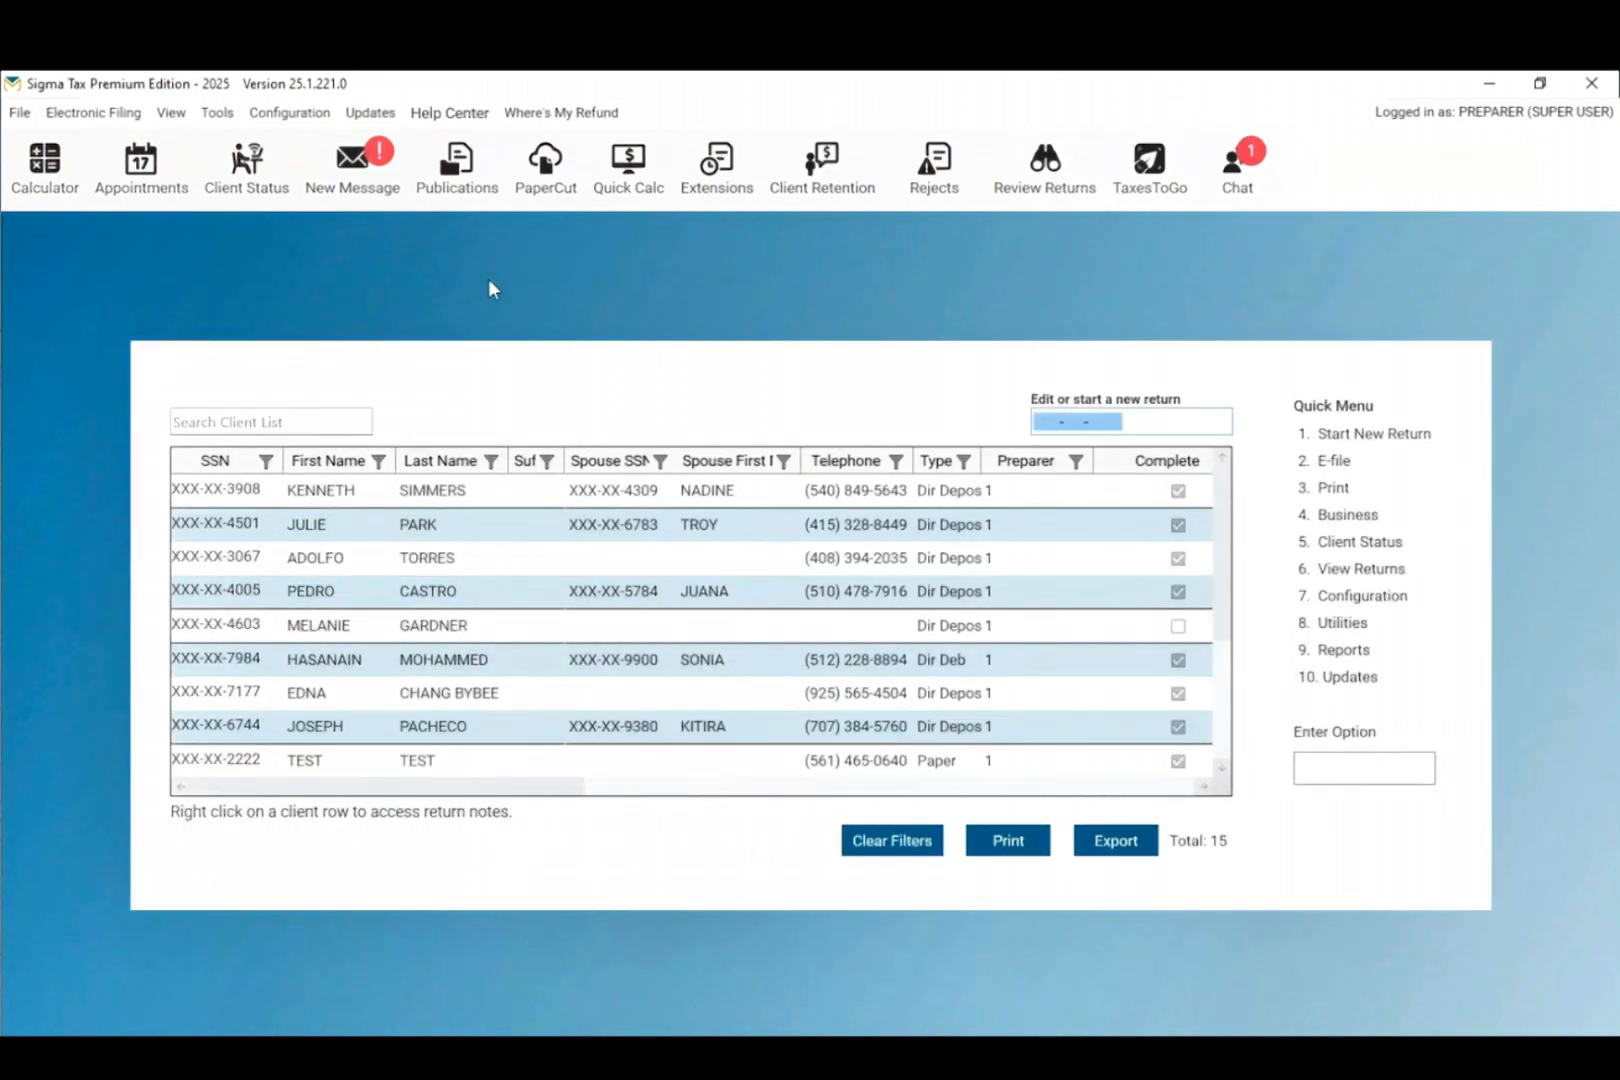
# Step: Launch the PaperCut feature from the toolbar
pyautogui.click(549, 181)
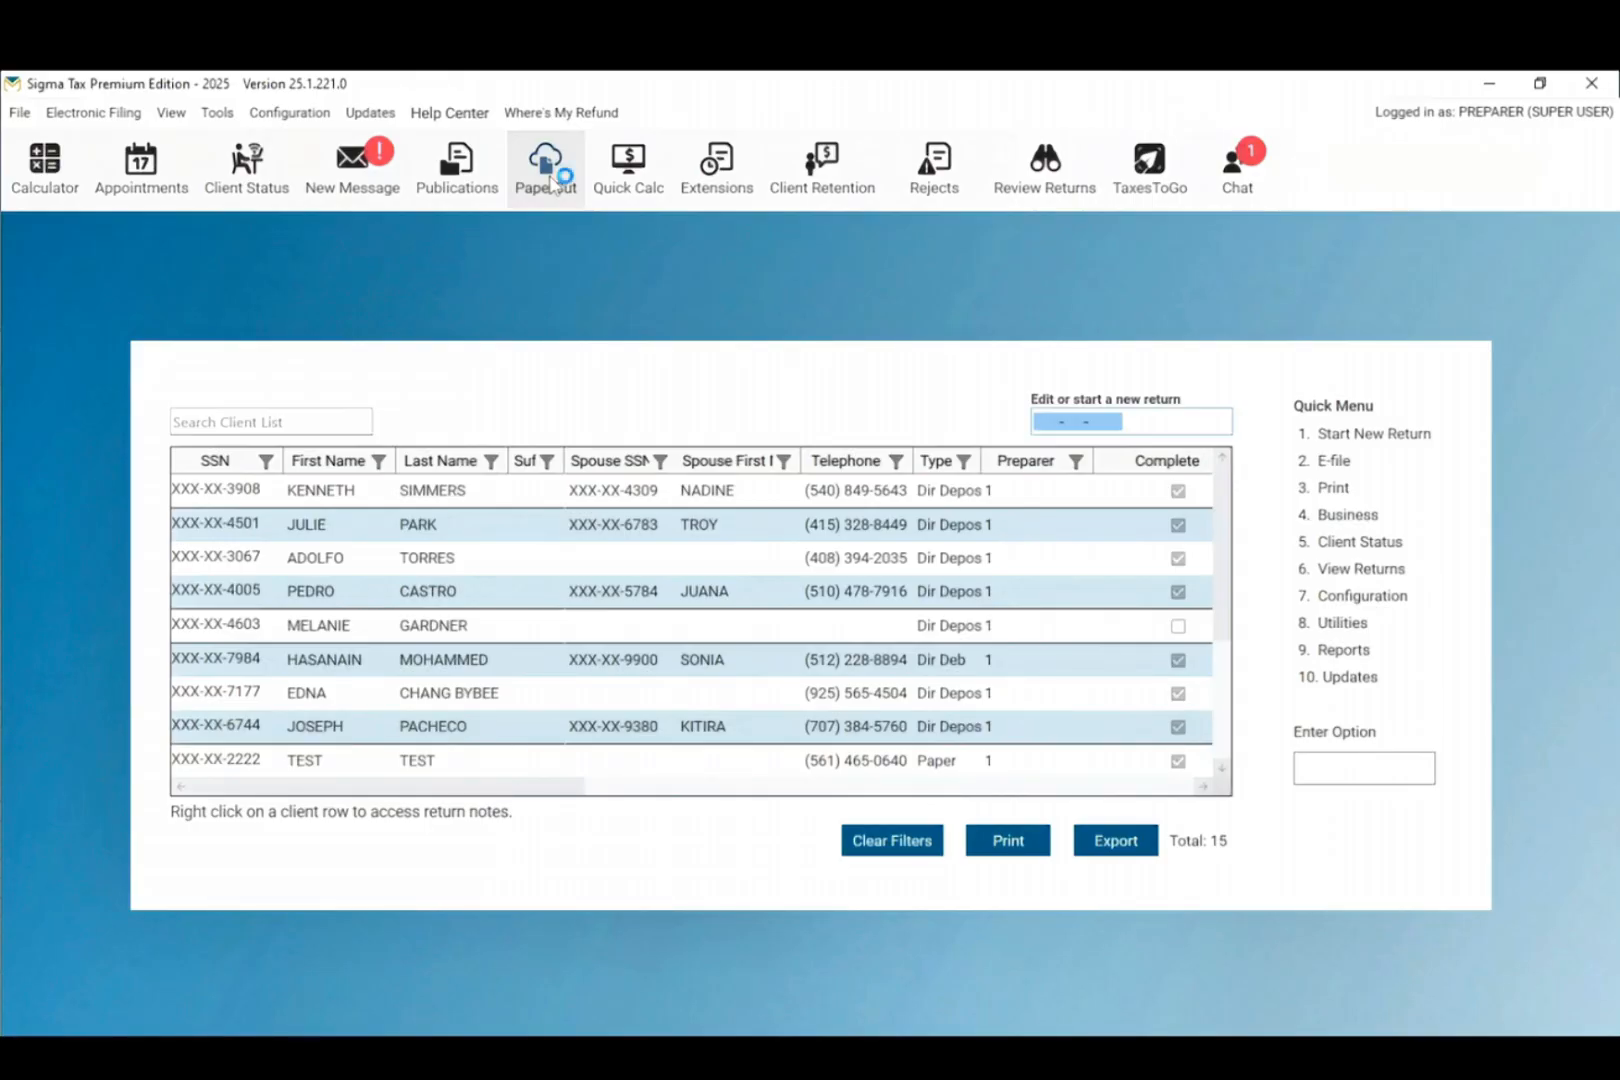